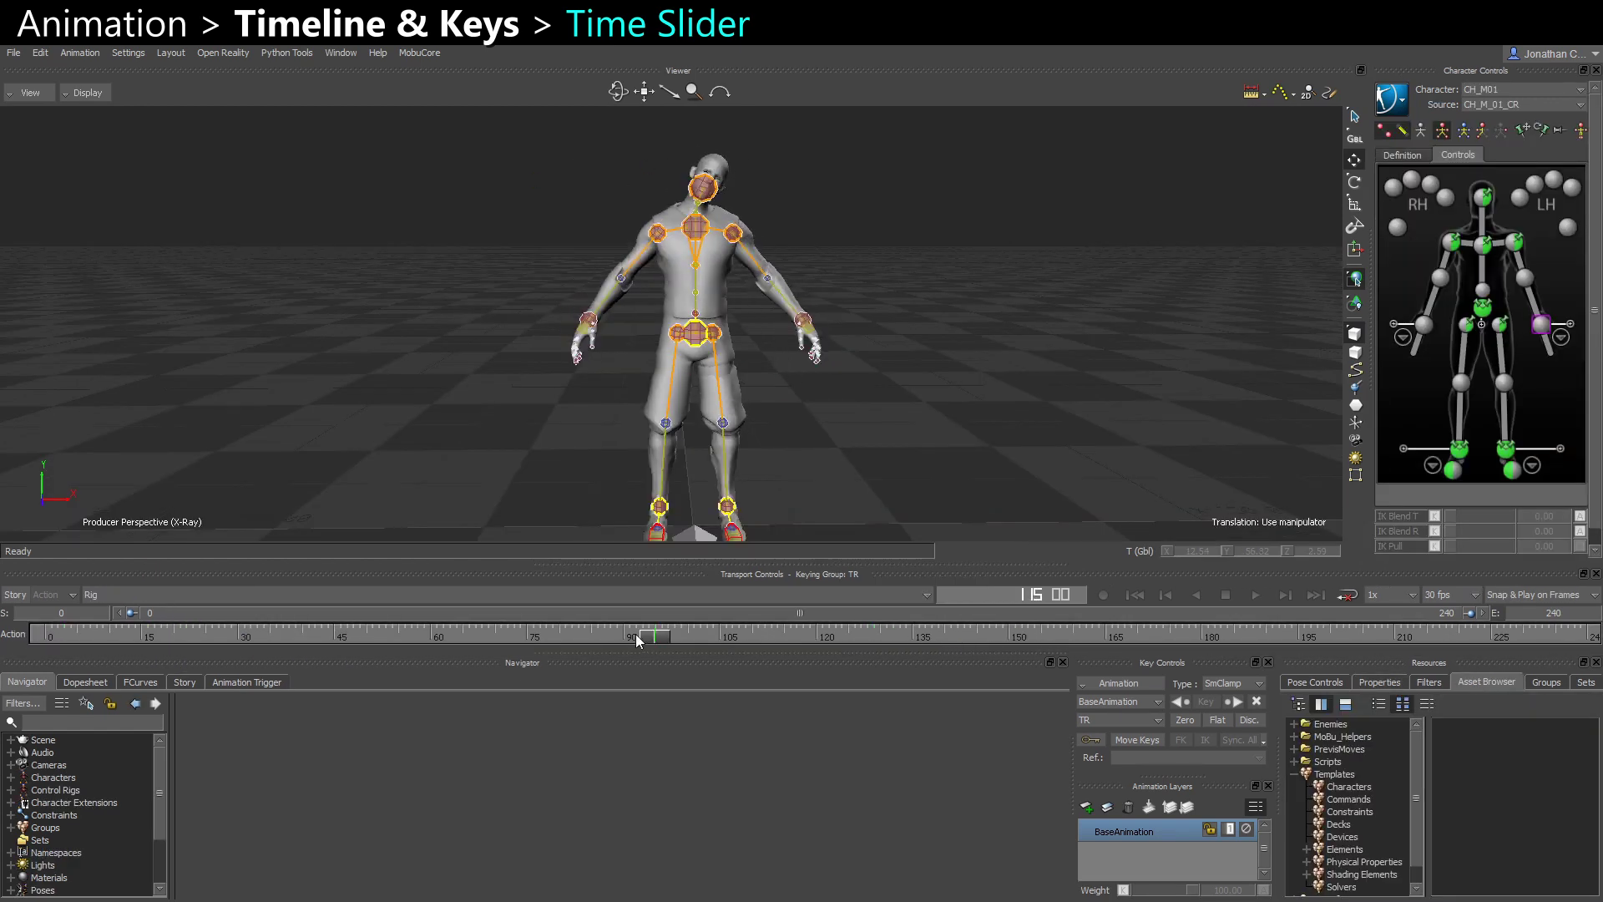
# - Scrub the time slider across the take and jump to several frames to view the character's motion
pyautogui.moveTo(636, 634); pyautogui.dragTo(420, 635)
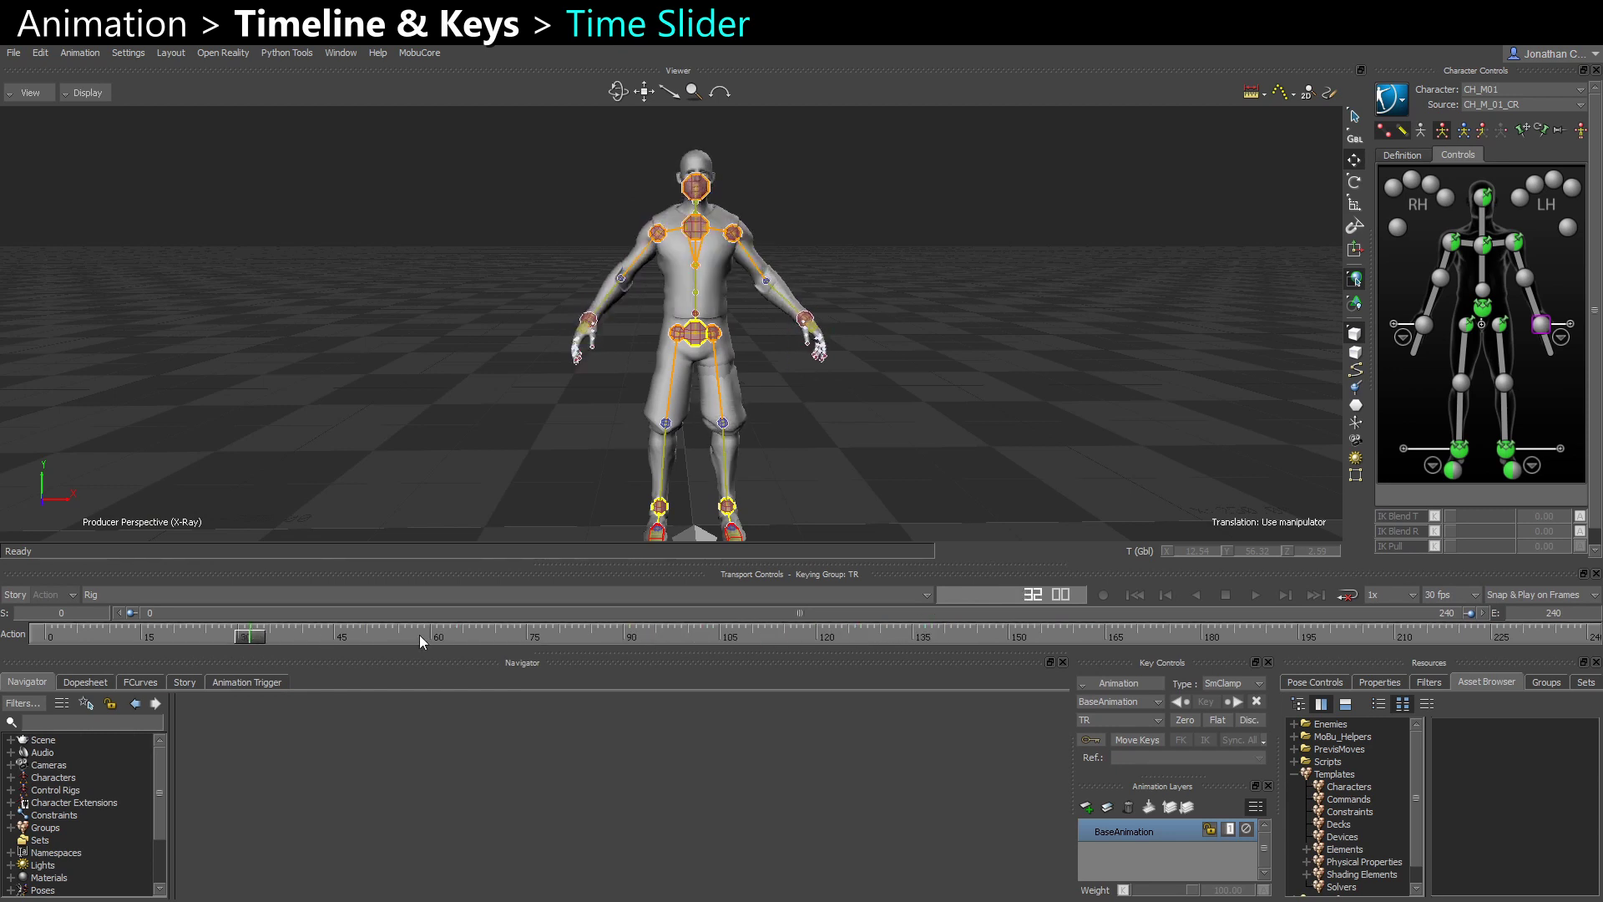
pyautogui.click(768, 633)
pyautogui.click(182, 633)
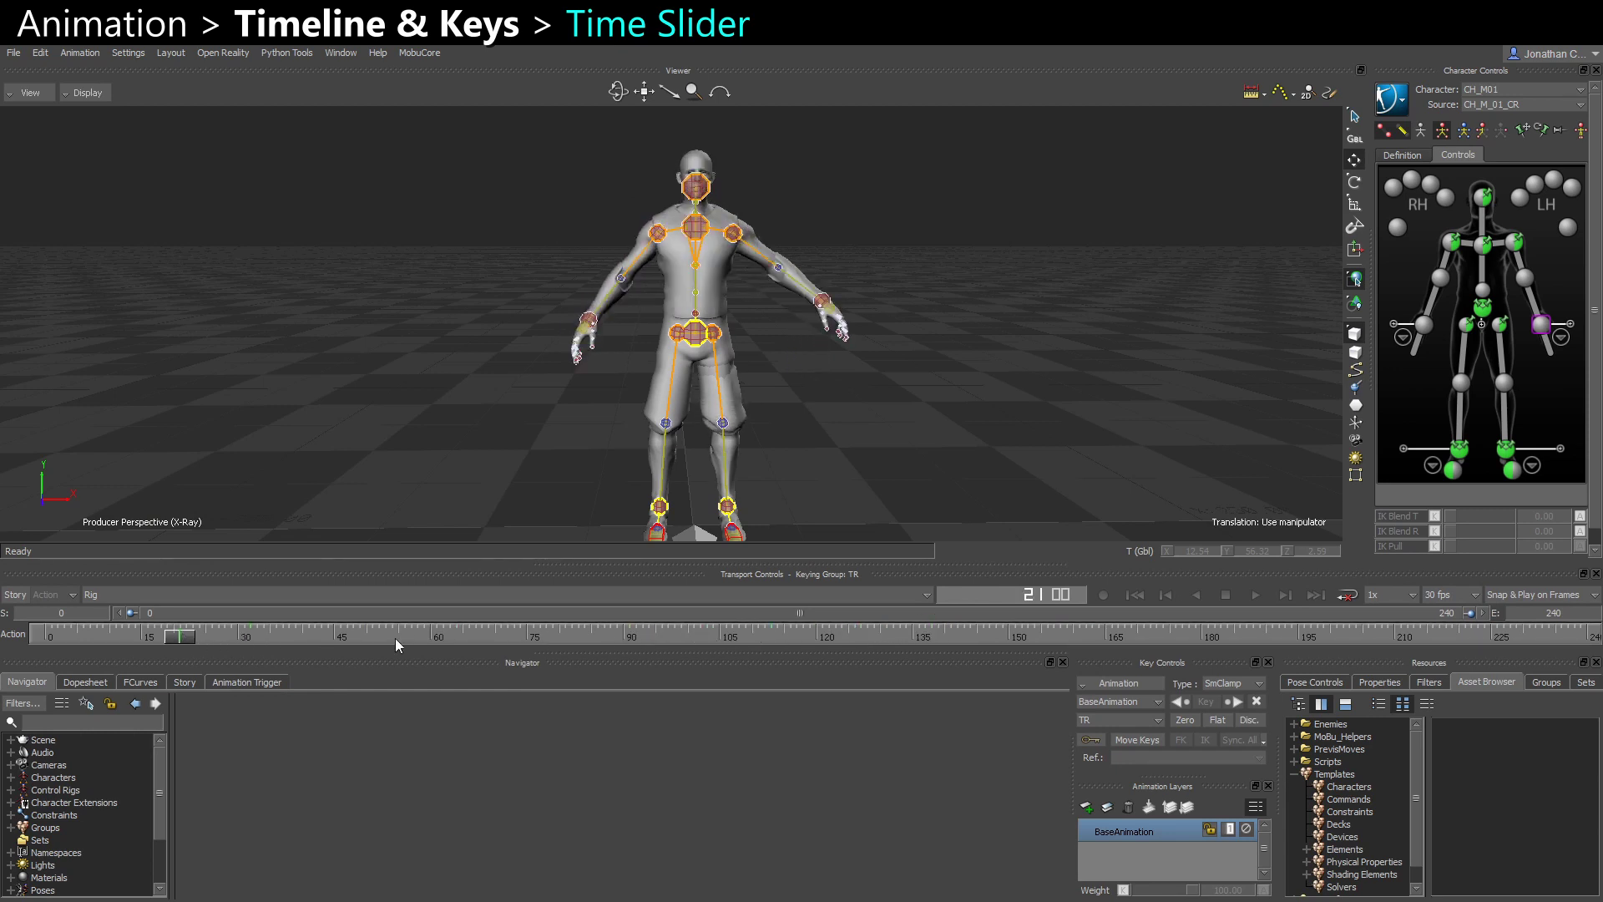
pyautogui.click(1161, 638)
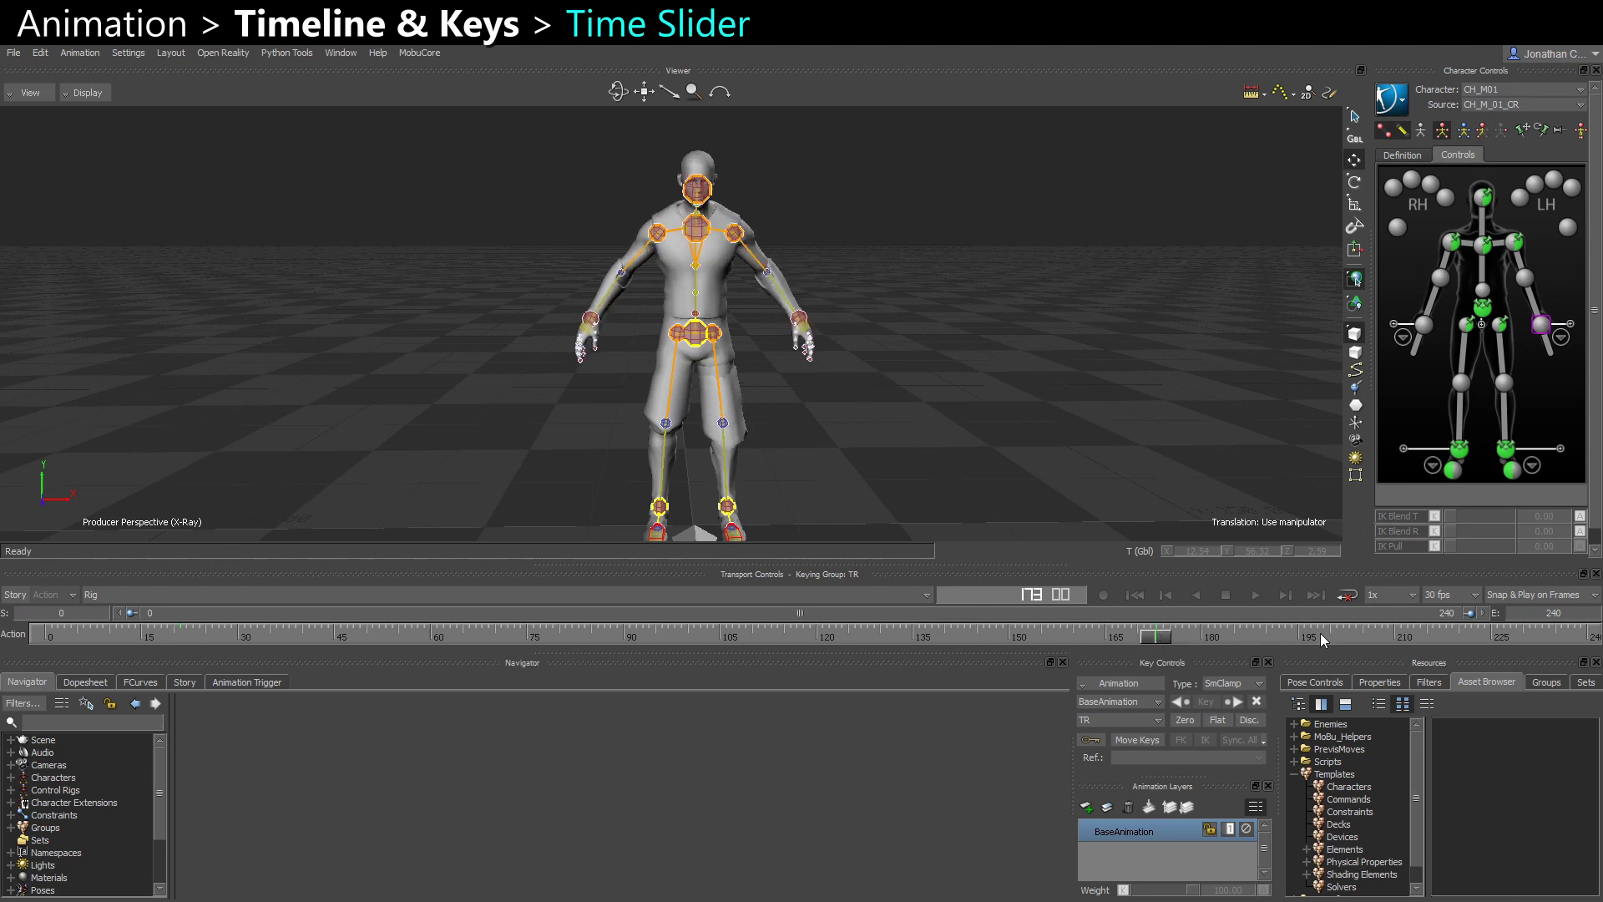
pyautogui.click(1347, 634)
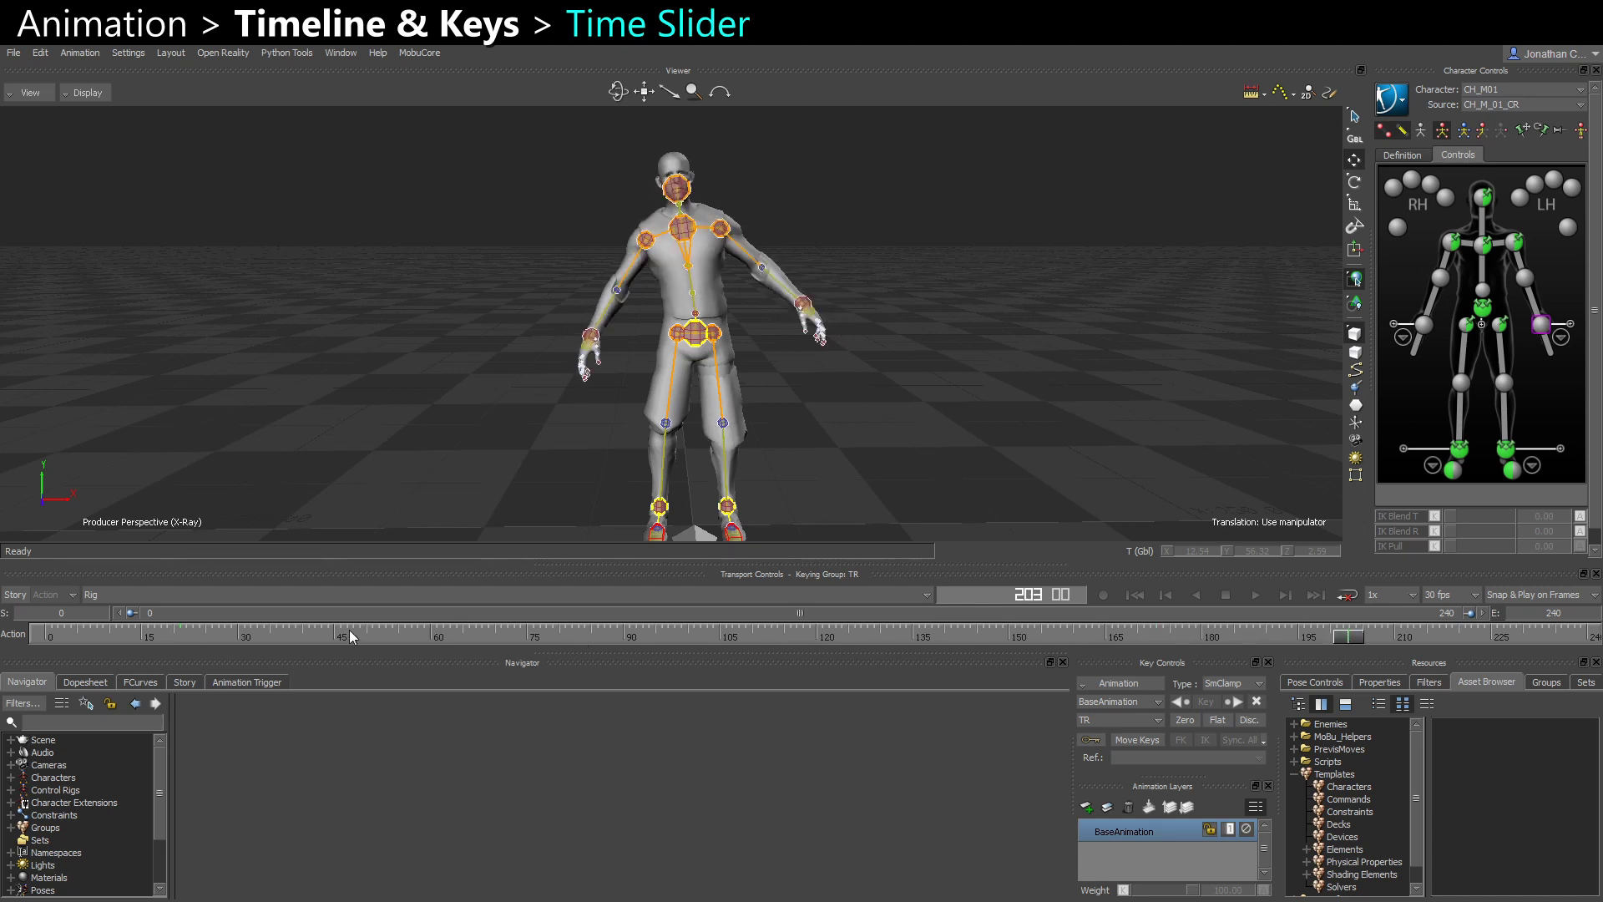
pyautogui.click(85, 632)
pyautogui.click(51, 634)
# - Set the timeline's start frame to -5 and its end frame to 197
pyautogui.moveTo(65, 612); pyautogui.dragTo(326, 607)
pyautogui.moveTo(1506, 615); pyautogui.dragTo(1185, 612)
pyautogui.moveTo(37, 616)
pyautogui.mouseDown()
pyautogui.moveTo(8, 617)
pyautogui.moveTo(70, 613)
pyautogui.mouseUp()
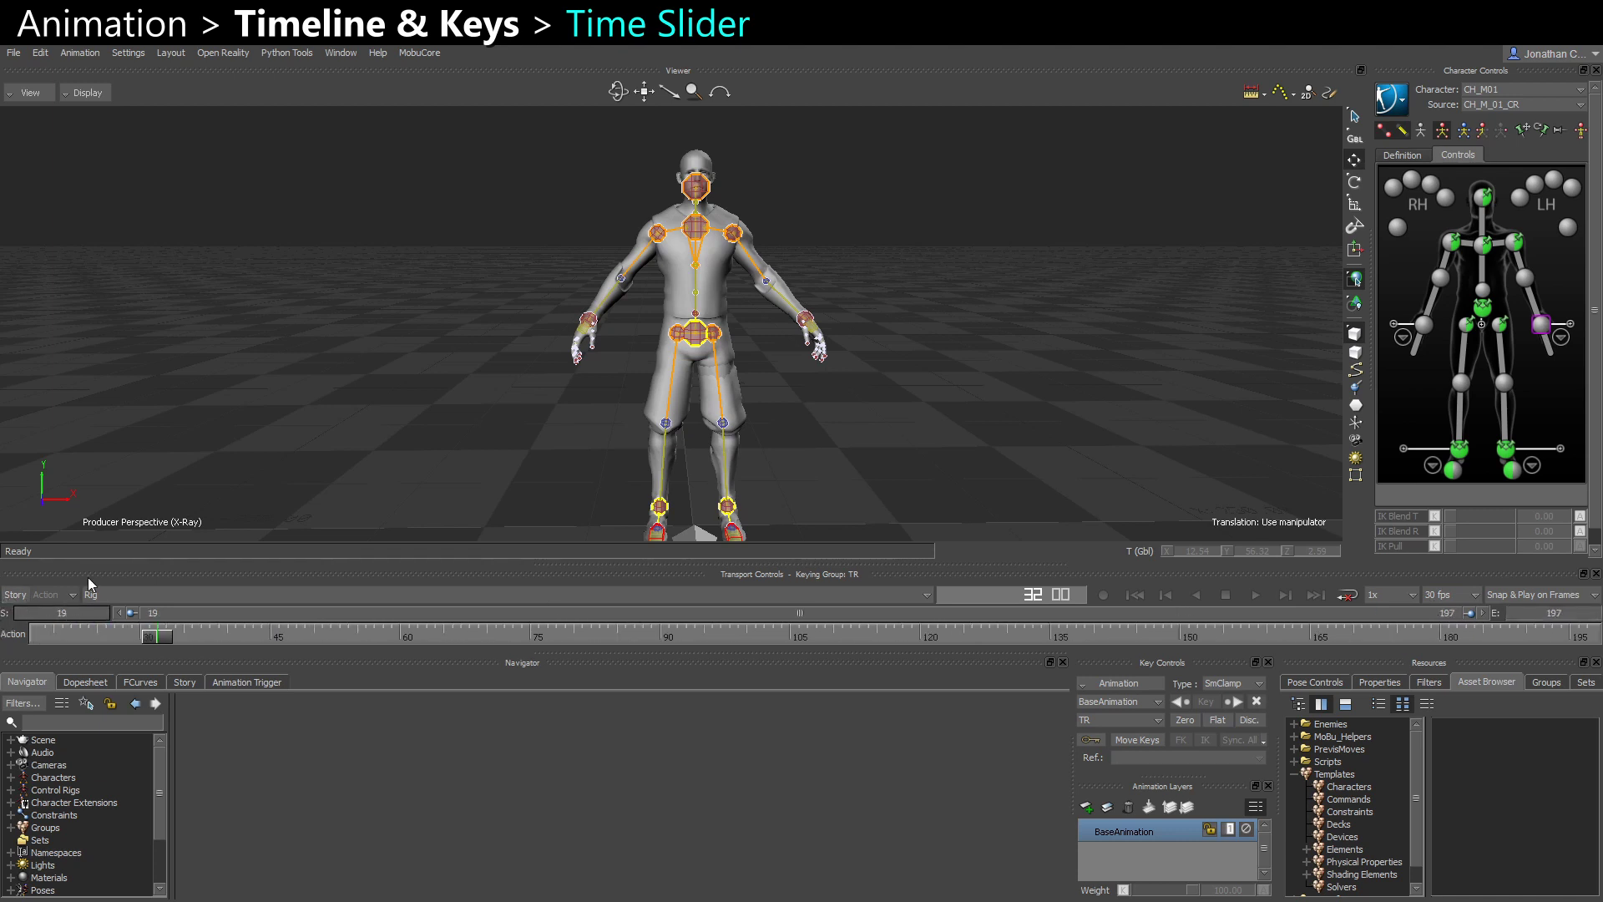
pyautogui.write('-5')
pyautogui.press('Return')
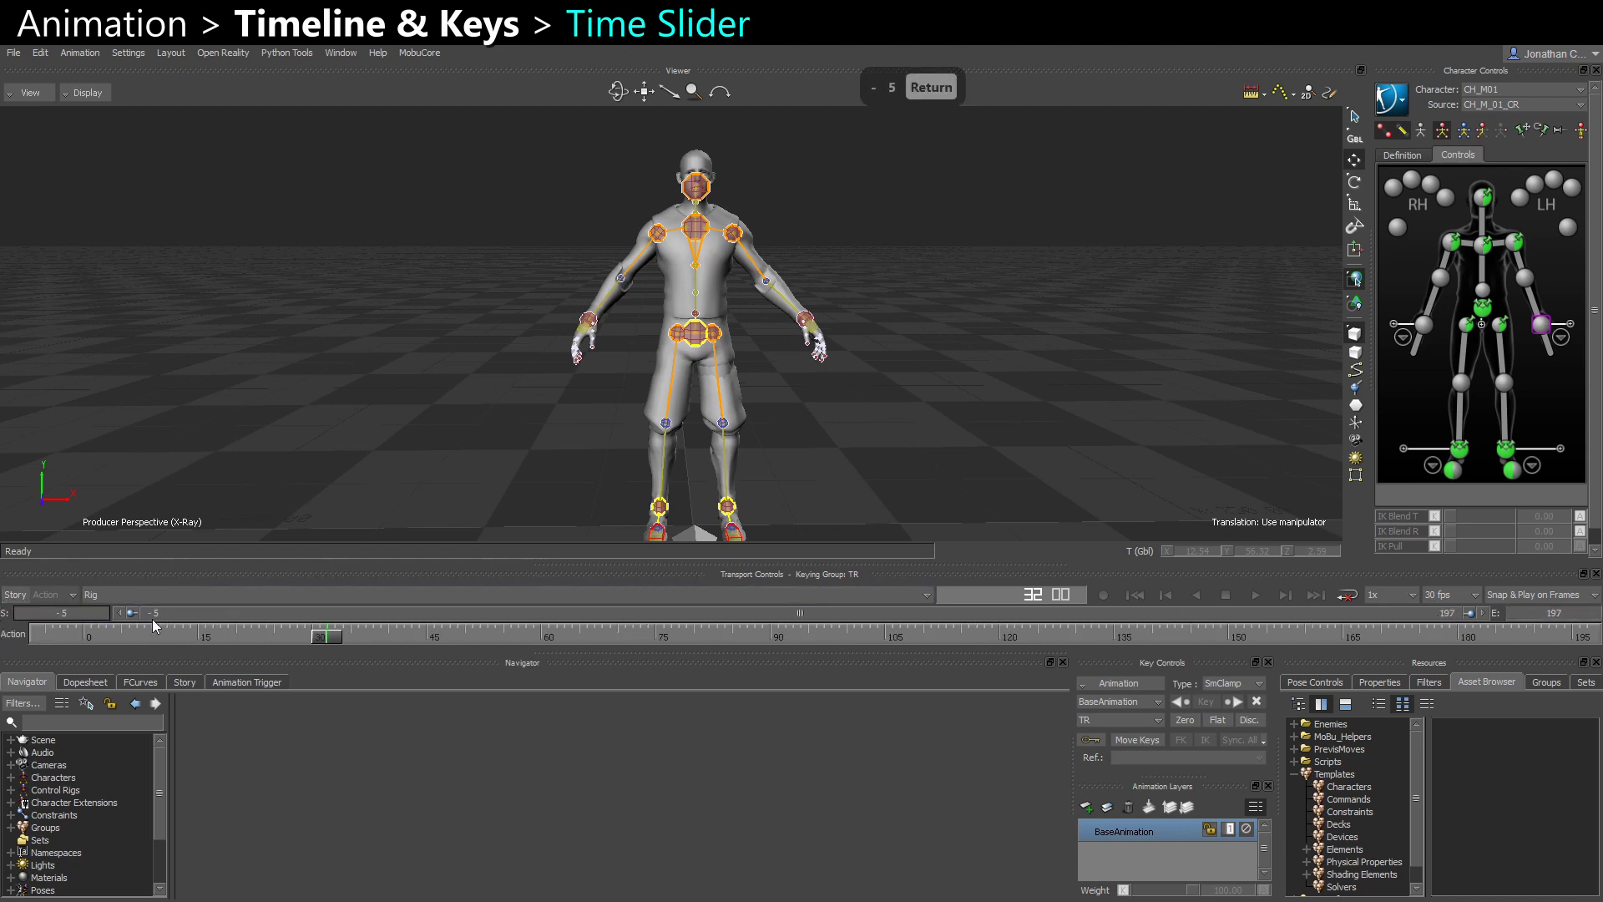
# - Zoom the visible timeline range by moving its start to frame 35, shortening its end, and sliding the range along the take
pyautogui.moveTo(134, 613); pyautogui.dragTo(393, 612)
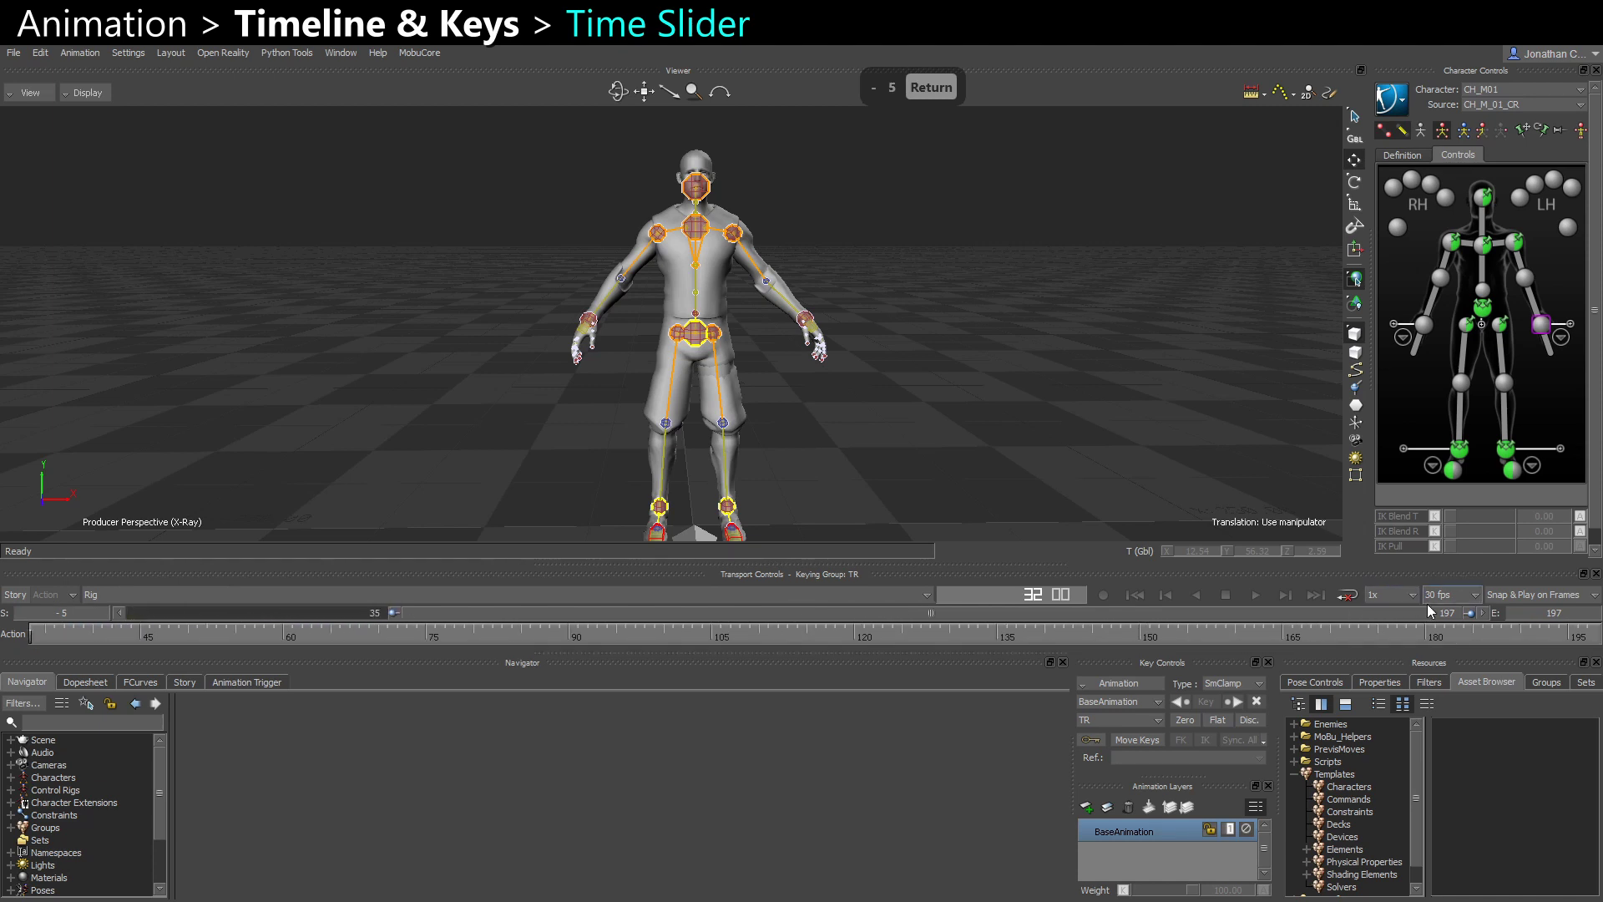
pyautogui.moveTo(1469, 613); pyautogui.dragTo(1043, 612)
pyautogui.moveTo(944, 611); pyautogui.dragTo(1014, 624)
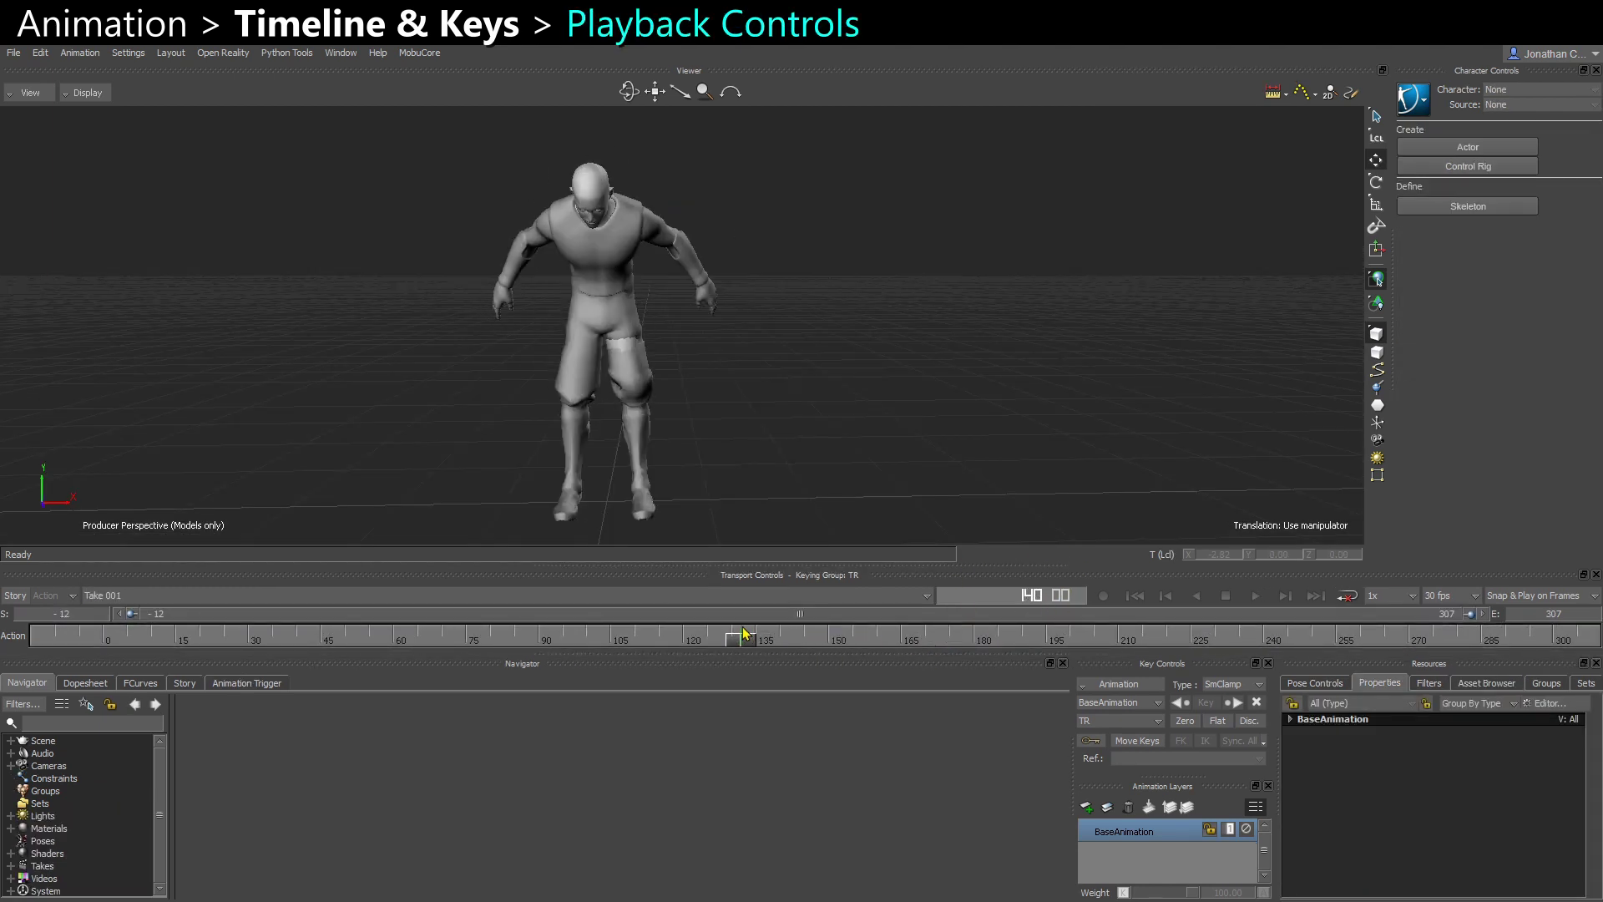
# - Play Take 001 forward, reverse the playback direction, and stop it
pyautogui.click(1254, 596)
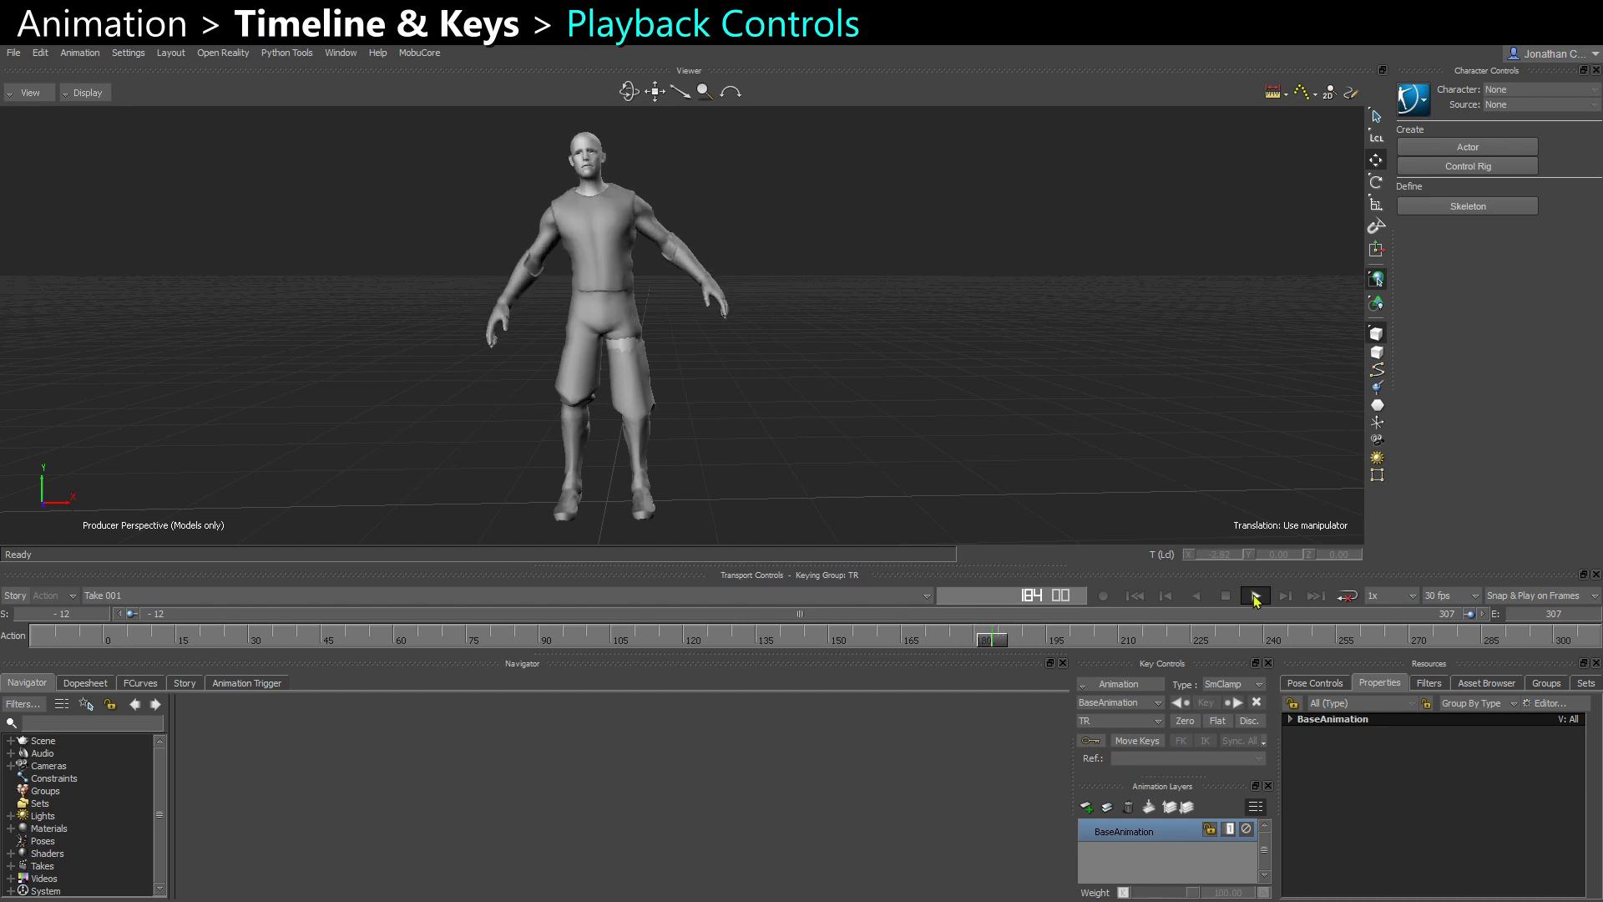
pyautogui.click(1198, 596)
pyautogui.click(1226, 598)
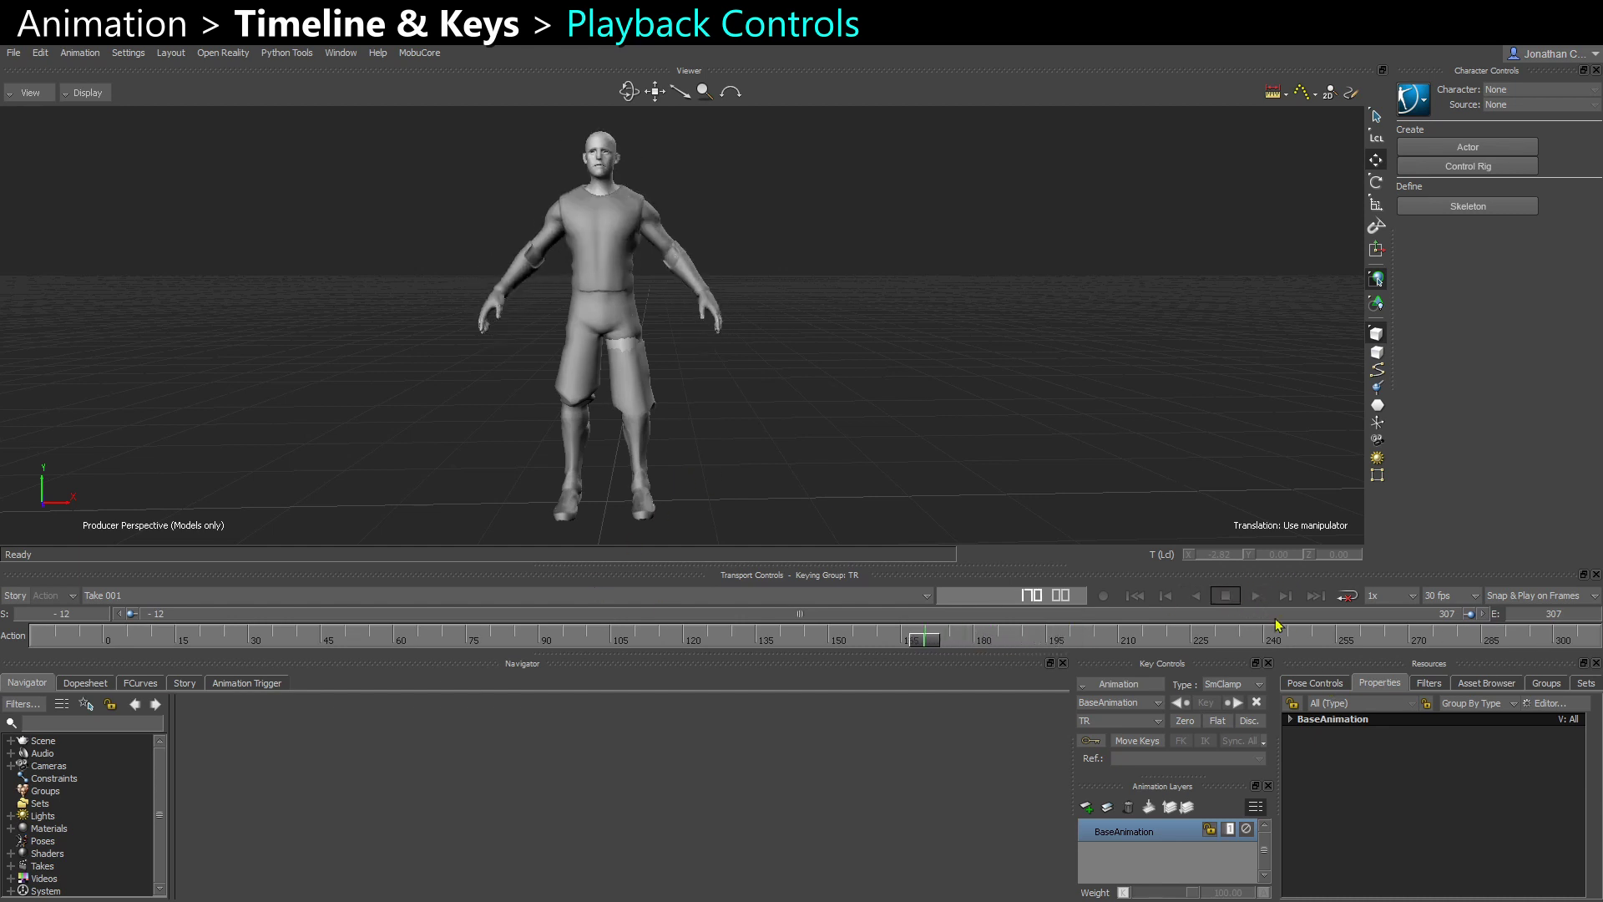
# - Start playback of Take 001 and toggle it between playing and paused several times
pyautogui.click(1256, 598)
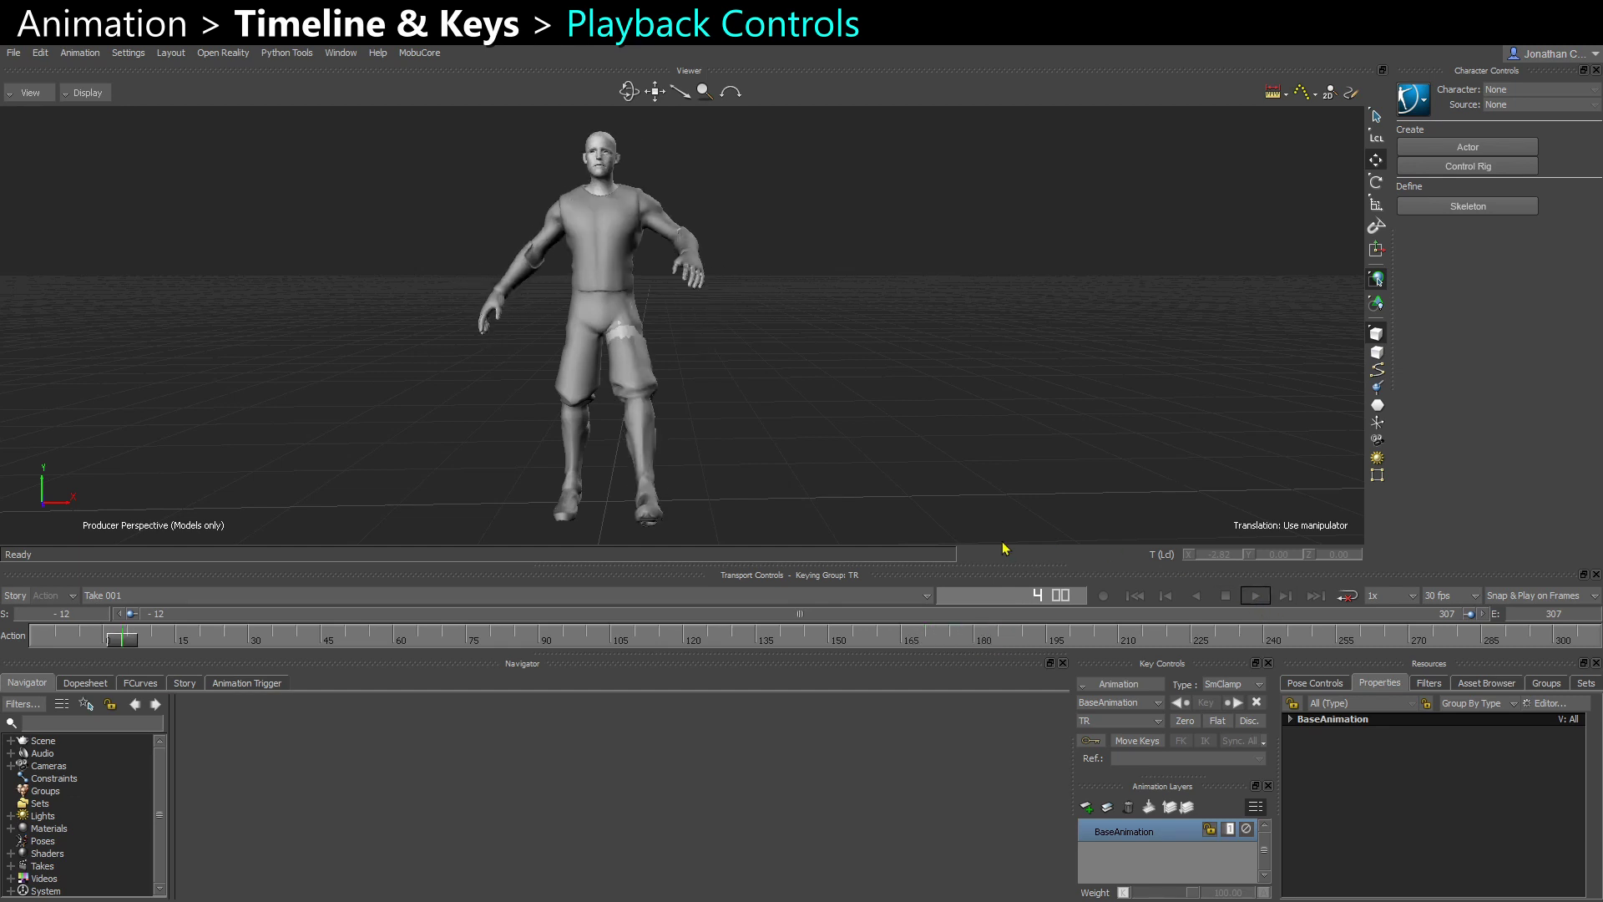
pyautogui.hotkey('ctrl', 'space')
pyautogui.hotkey('ctrl', 'space')
pyautogui.hotkey('ctrl', 'space')
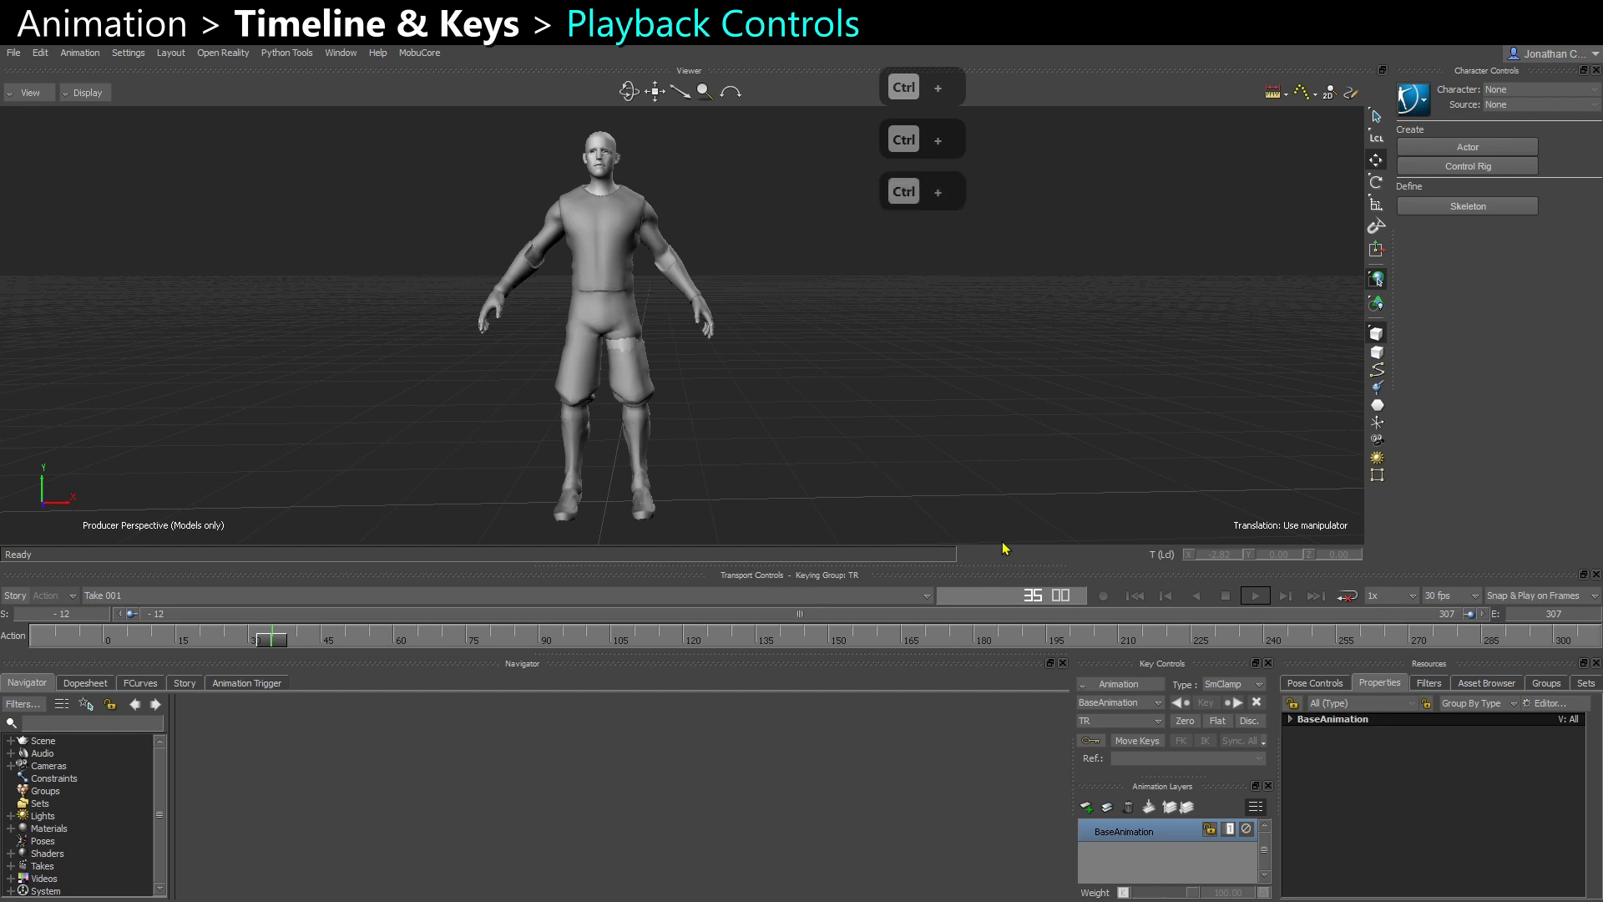
pyautogui.press('ctrl')
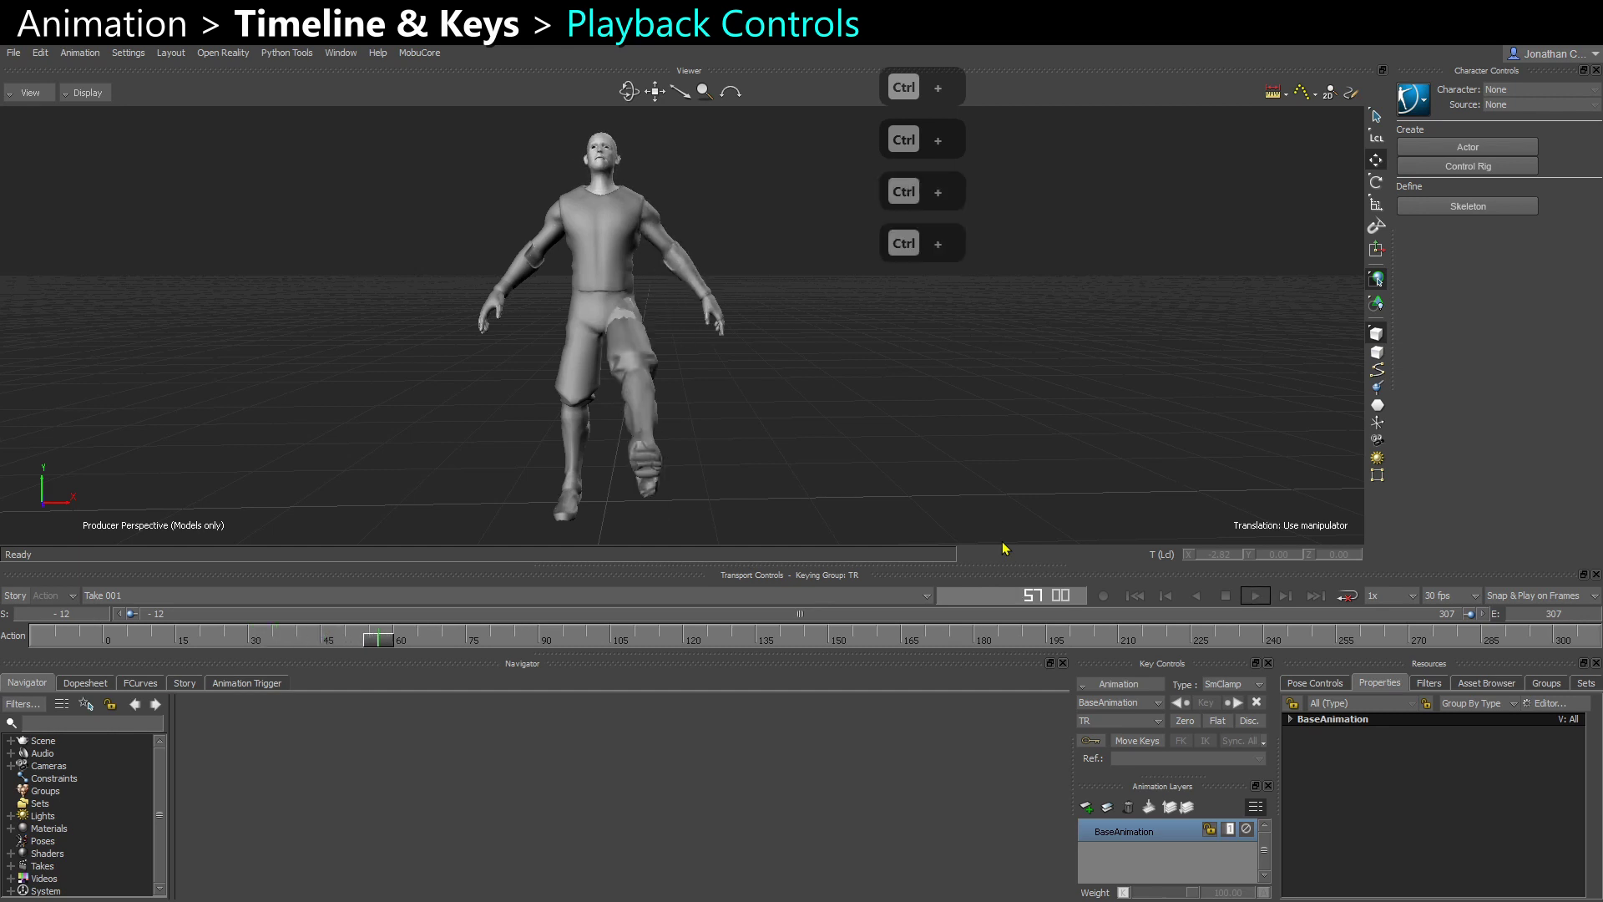
# - Step the current time forward and backward one frame at a time around frame 57
pyautogui.hotkey('ctrl', 'Right')
pyautogui.hotkey('ctrl', 'Right')
pyautogui.hotkey('ctrl', 'Right')
pyautogui.hotkey('ctrl', 'Left')
pyautogui.hotkey('ctrl', 'Left')
pyautogui.hotkey('ctrl', 'Left')
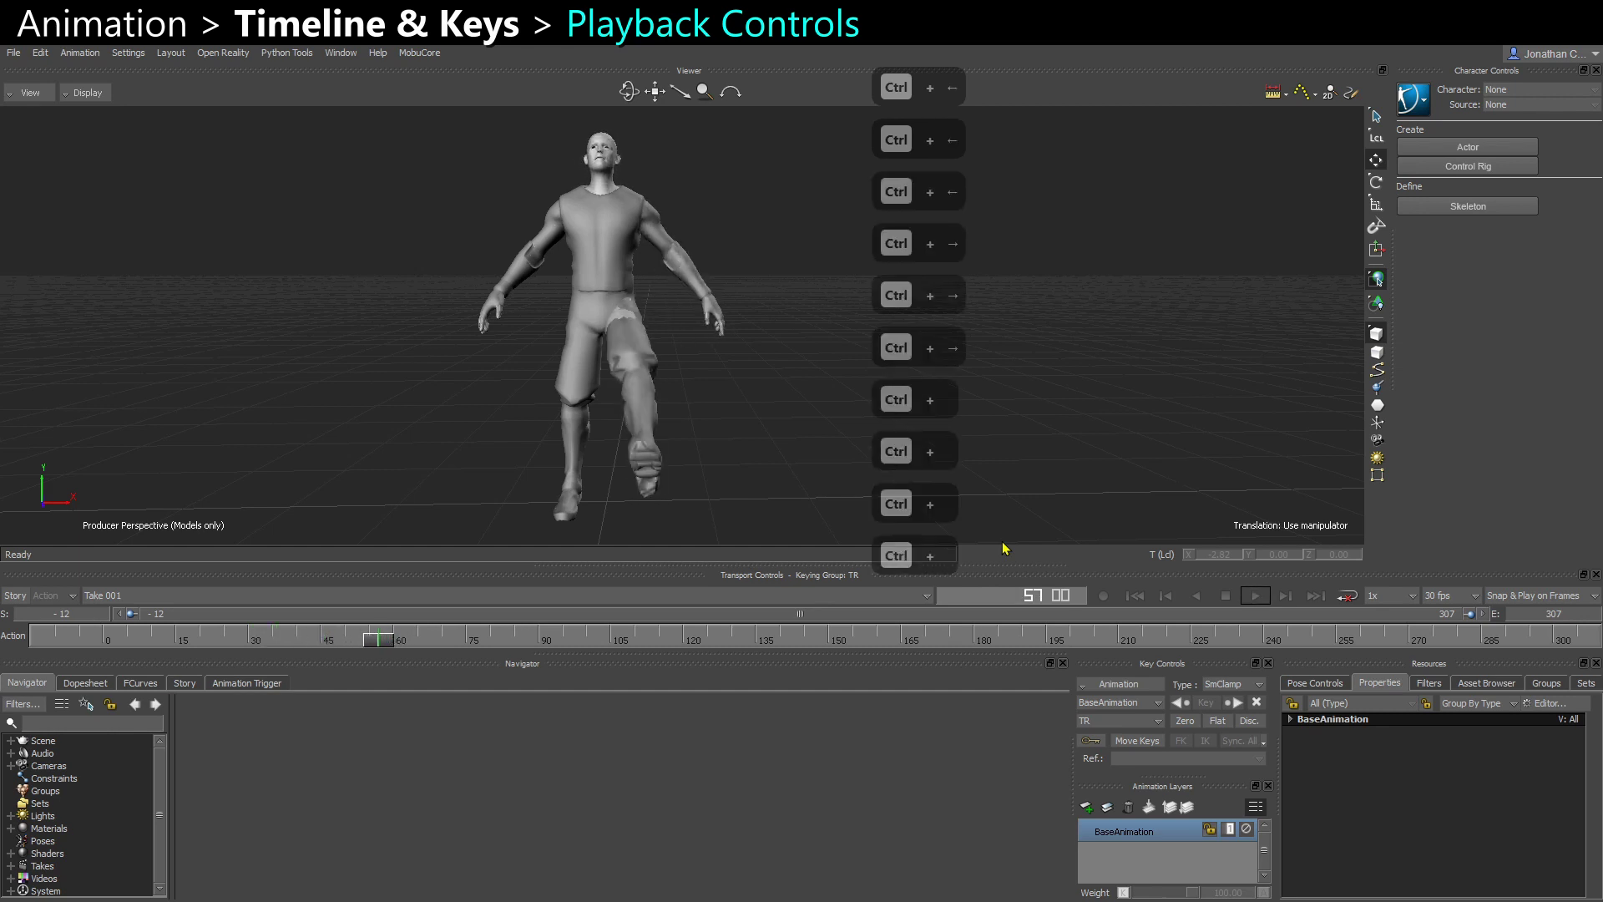
pyautogui.hotkey('ctrl', 'Right')
pyautogui.hotkey('ctrl', 'Right')
pyautogui.hotkey('ctrl', 'Left')
pyautogui.hotkey('ctrl', 'Left')
pyautogui.hotkey('ctrl', 'Left')
# - Play the take forward and in reverse, pausing and resuming playback between directions
pyautogui.hotkey('ctrl', 'Up')
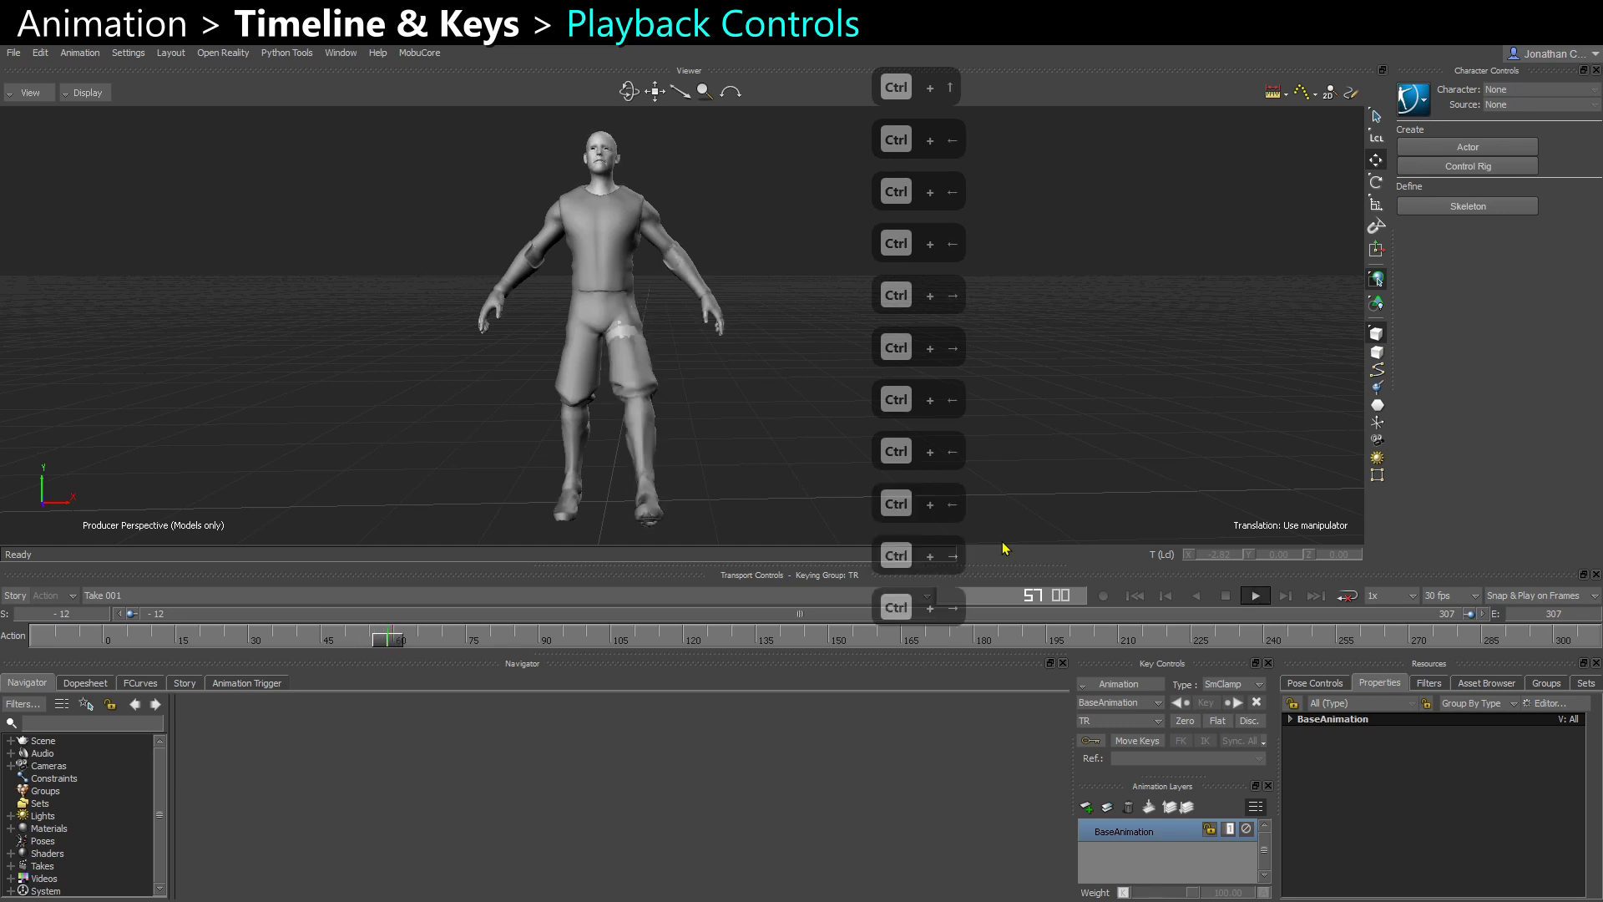
pyautogui.hotkey('ctrl', 'Down')
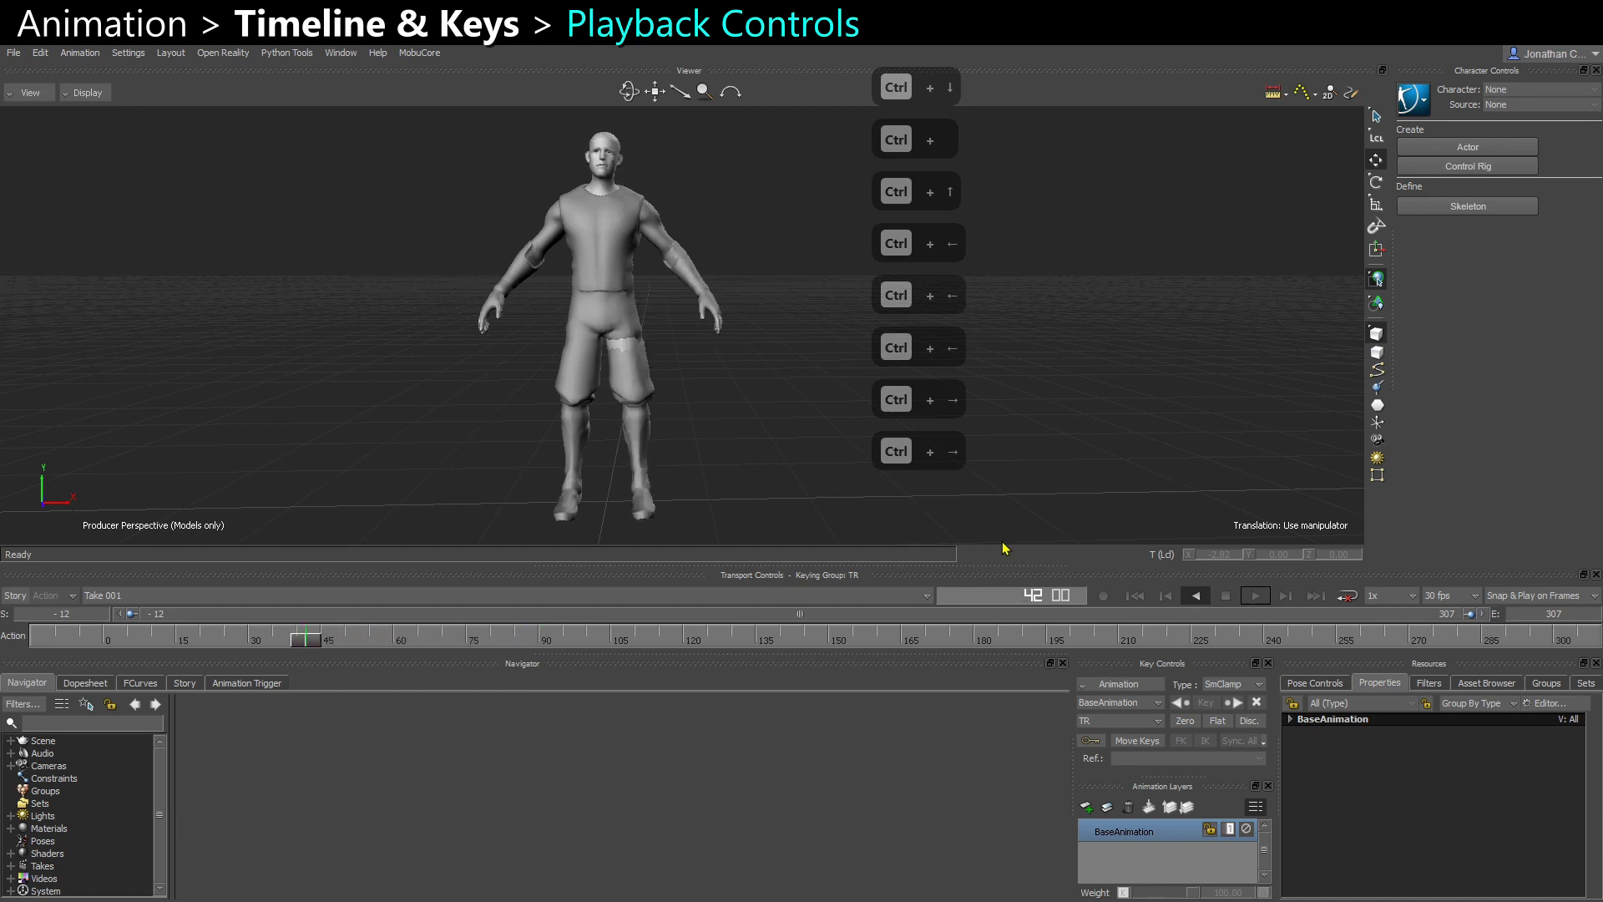
pyautogui.hotkey('ctrl', 'space')
pyautogui.hotkey('ctrl', 'space')
pyautogui.hotkey('ctrl', 'Up')
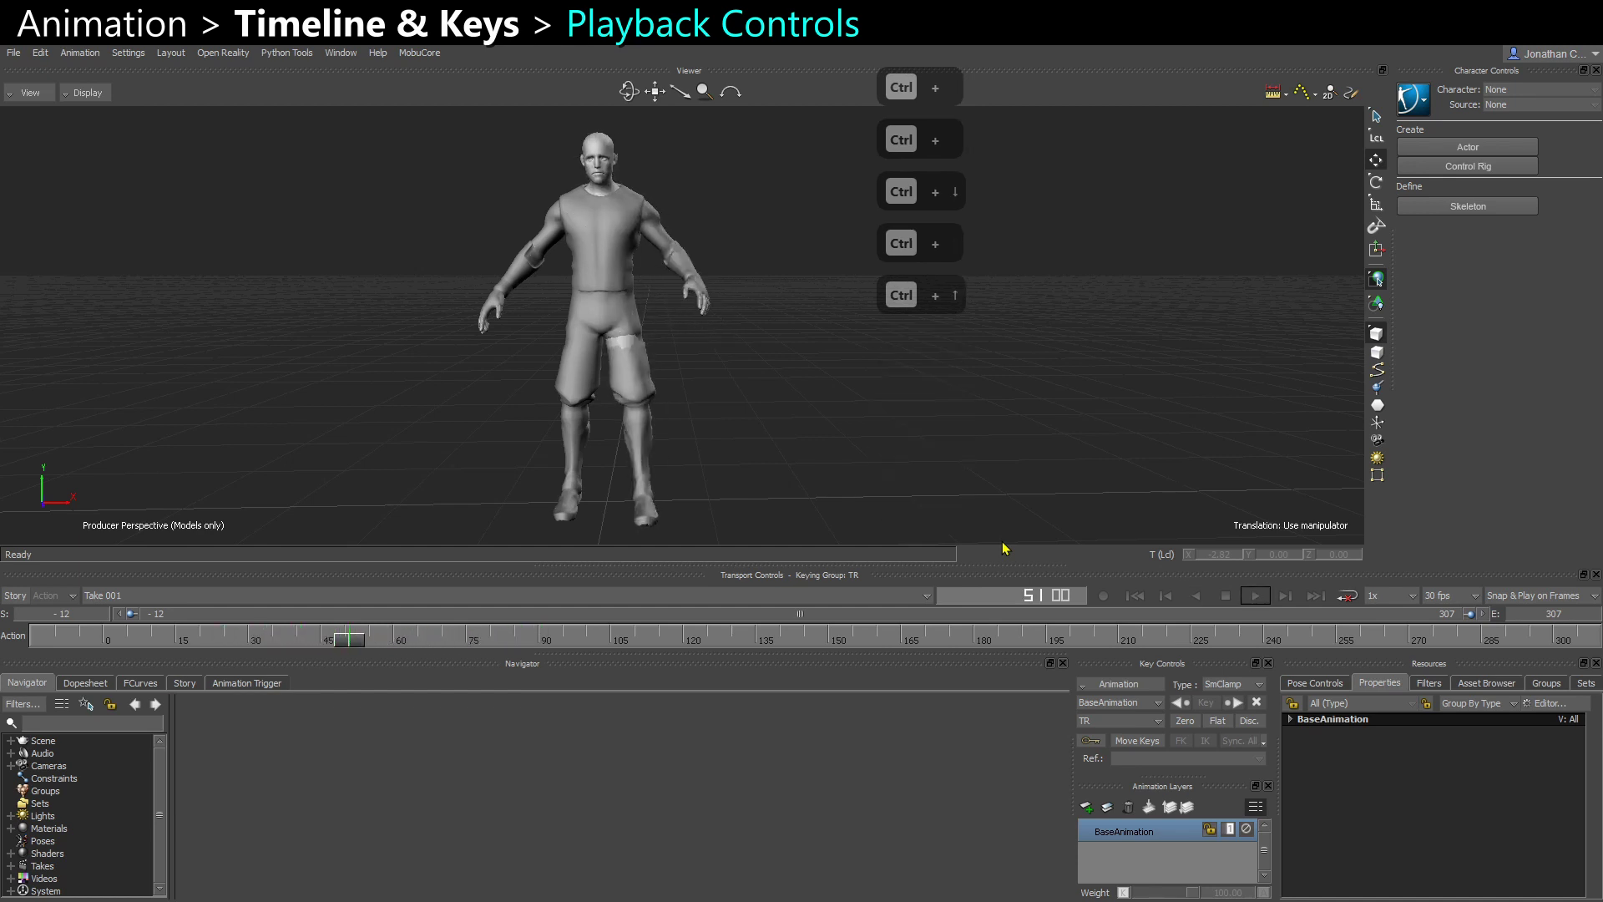
pyautogui.hotkey('ctrl', 'space')
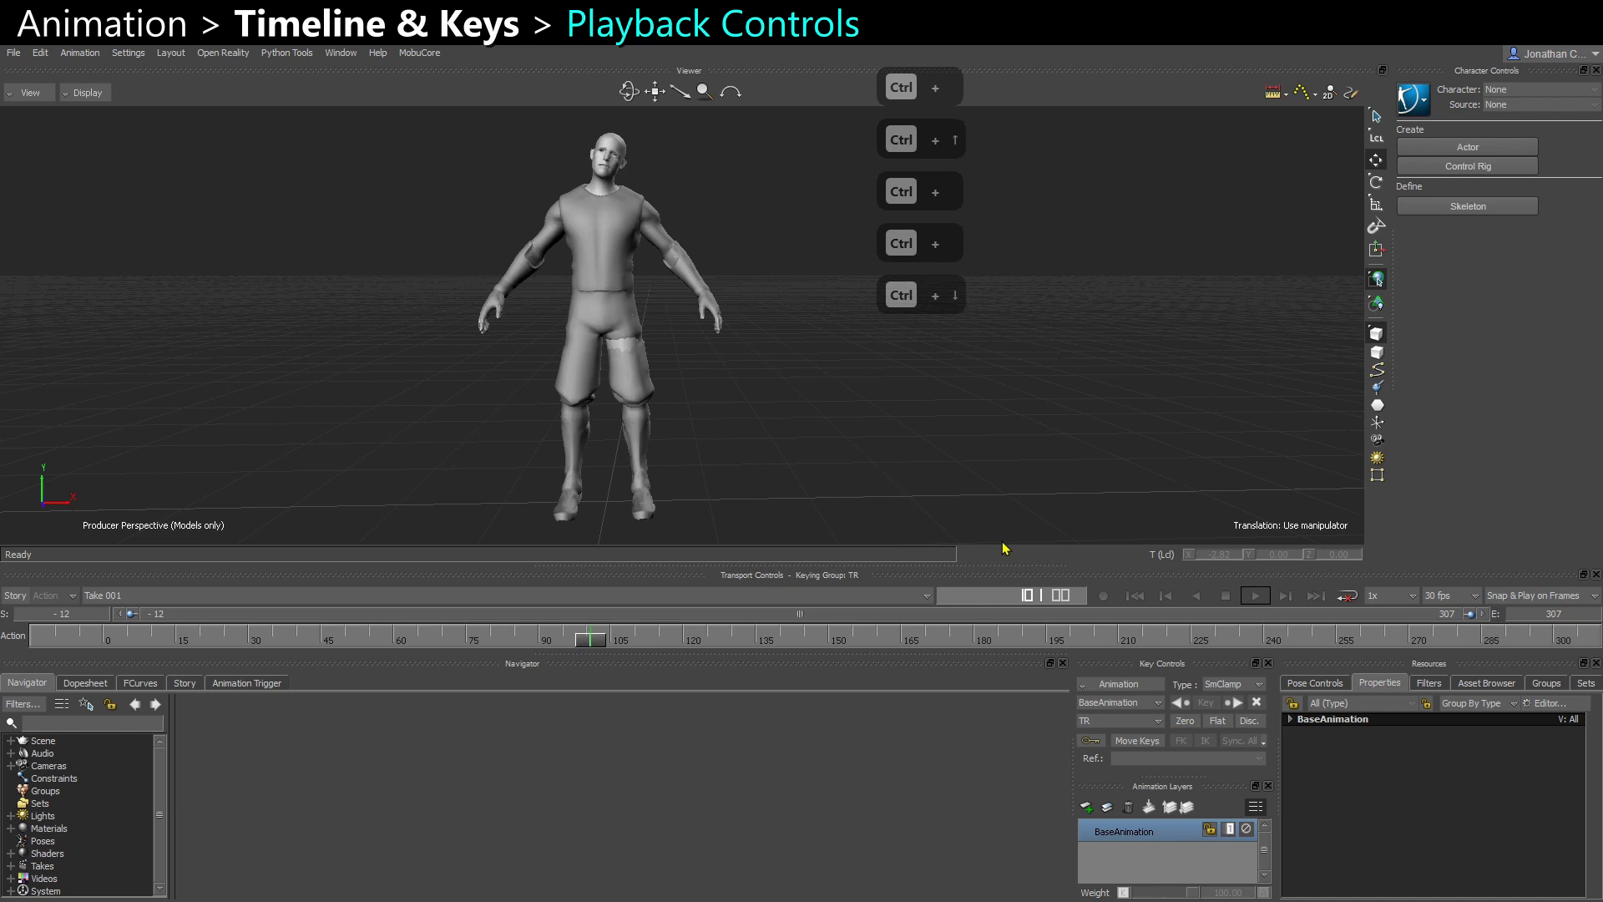
# - Select the left thigh bone thigh_l and switch the viewer from Models only to the normal display mode
pyautogui.press('.')
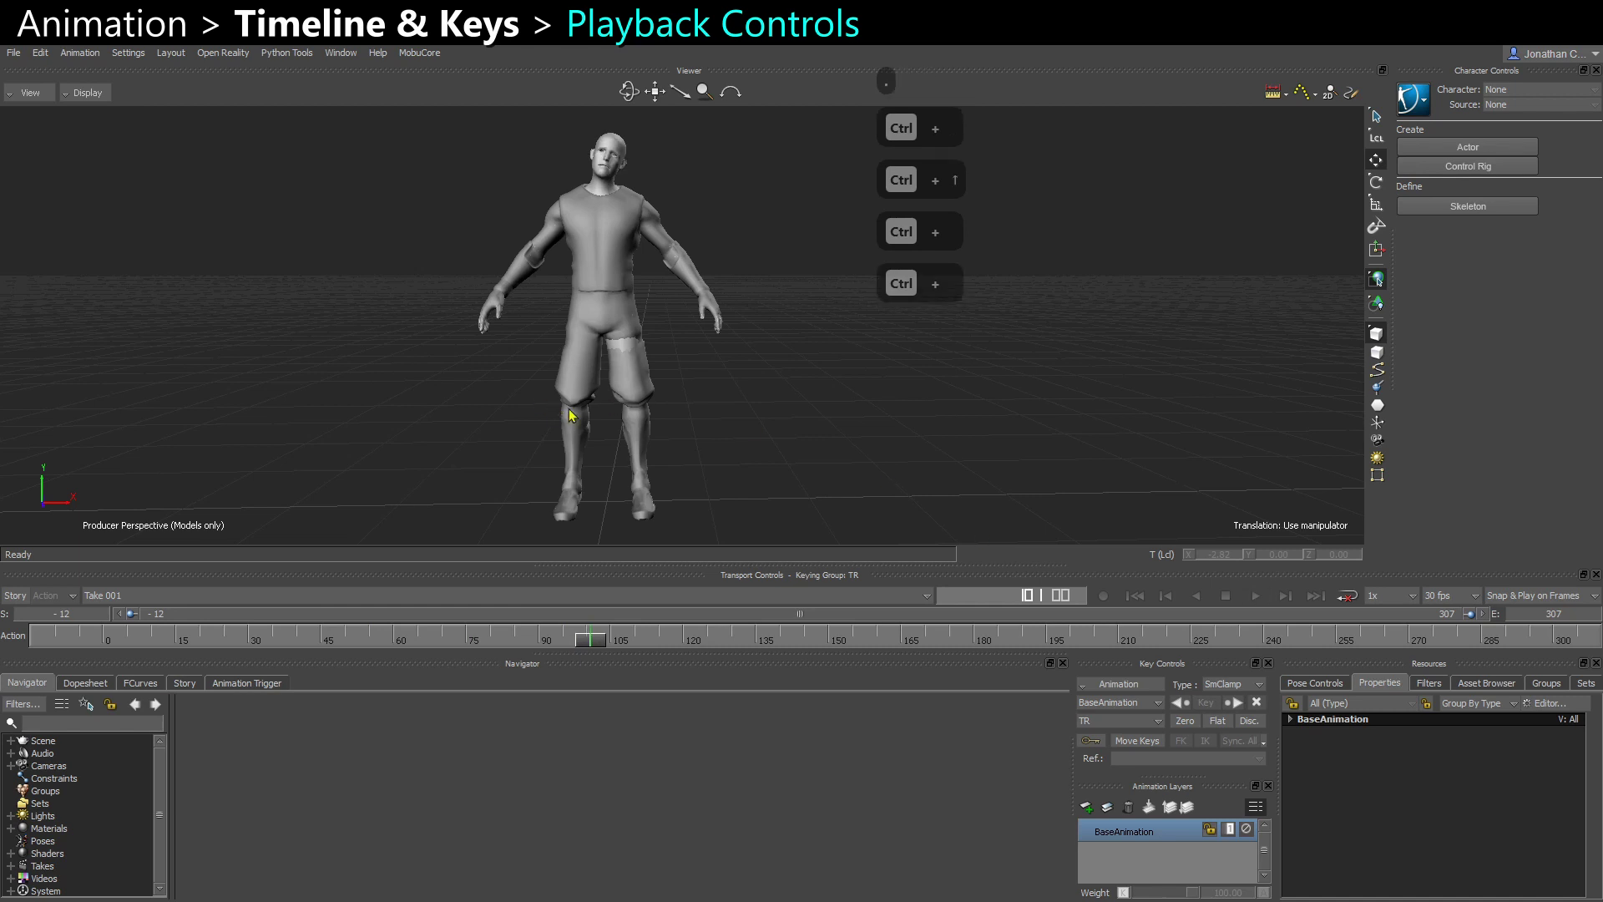
pyautogui.hotkey('ctrl', 'a')
pyautogui.click(626, 370)
pyautogui.hotkey('ctrl', 'a')
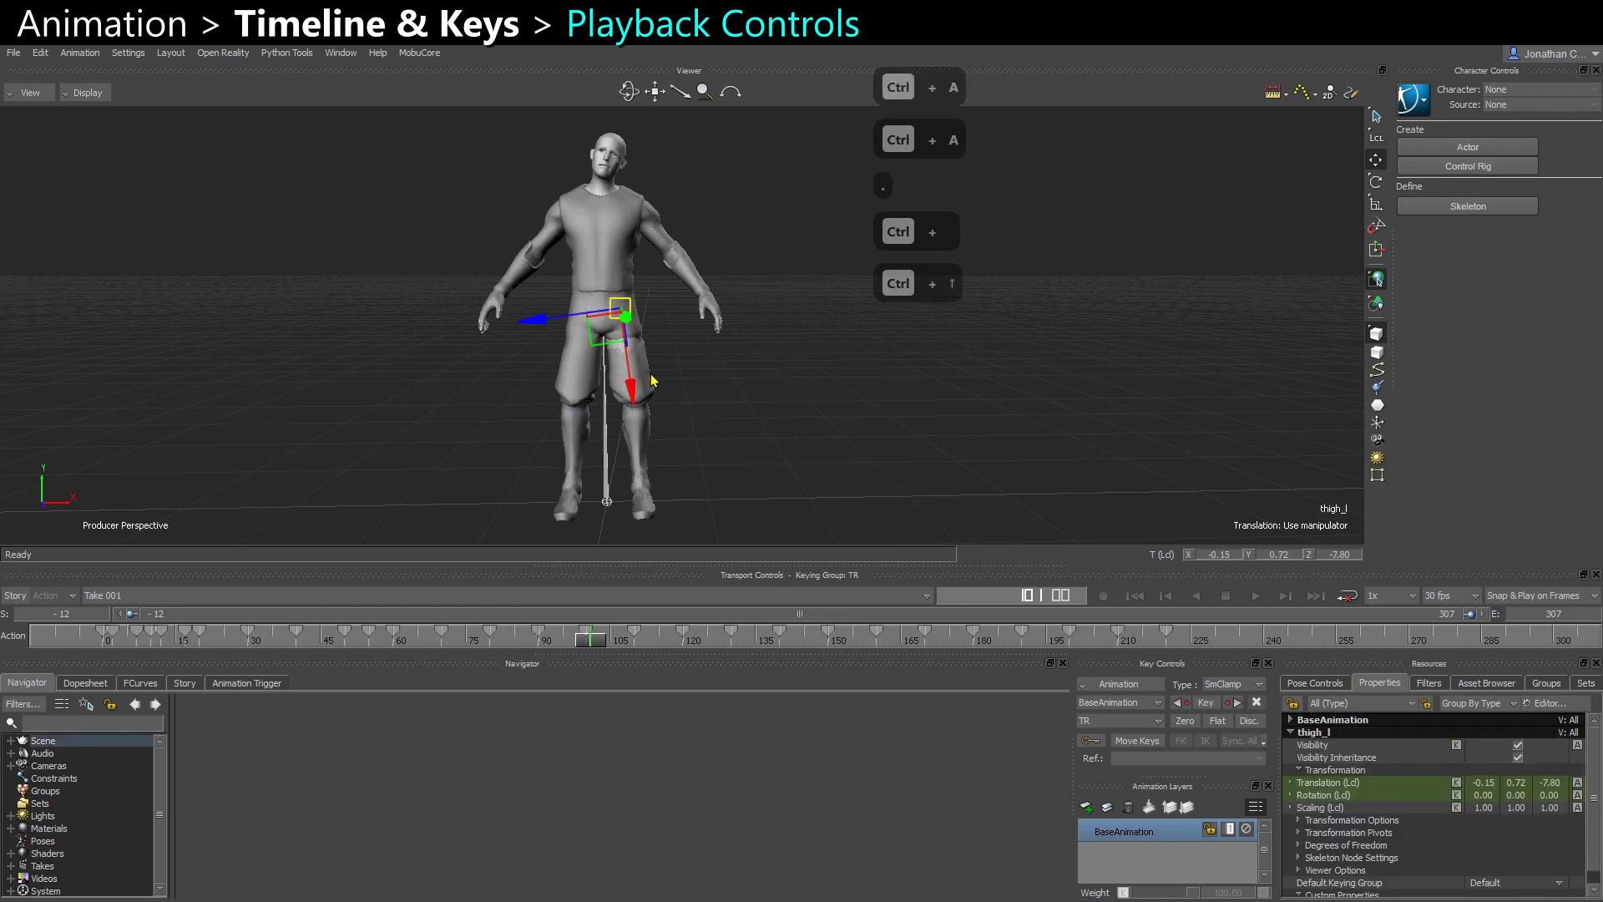
# - Jump forward and backward through the keyframes of the thigh_l bone
pyautogui.press('.')
pyautogui.press('.')
pyautogui.press('.')
pyautogui.press('.')
pyautogui.press('.')
pyautogui.press('.')
pyautogui.press('.')
pyautogui.press(',')
pyautogui.press(',')
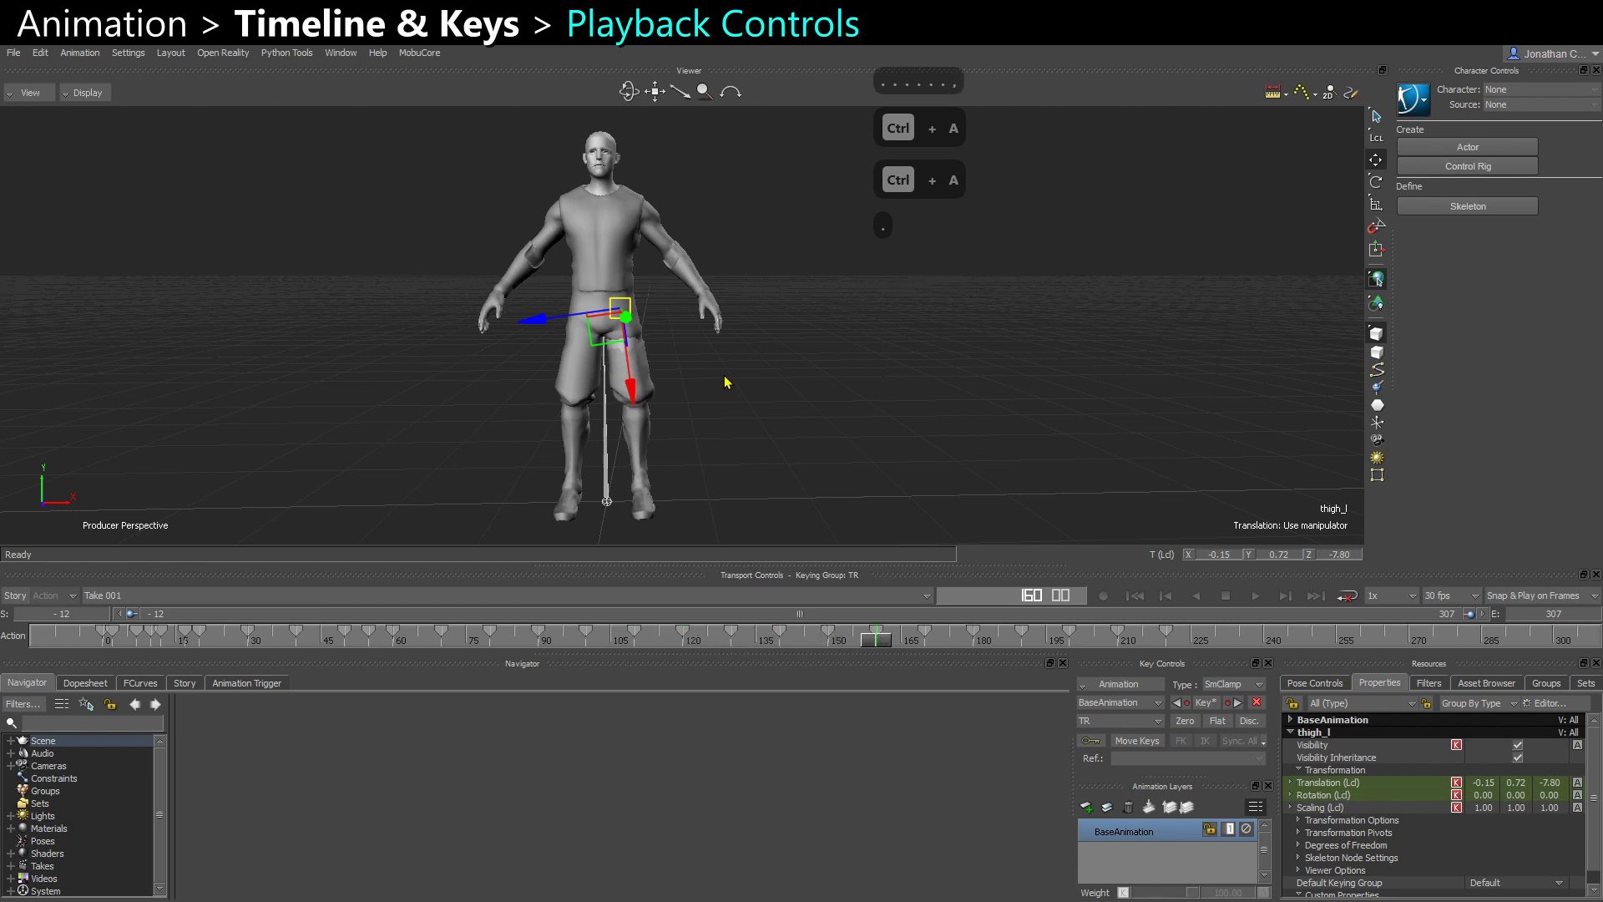
pyautogui.press(',')
pyautogui.press(',')
pyautogui.press(',')
pyautogui.press(',')
pyautogui.press(',')
pyautogui.press('.')
pyautogui.press('.')
pyautogui.press('.')
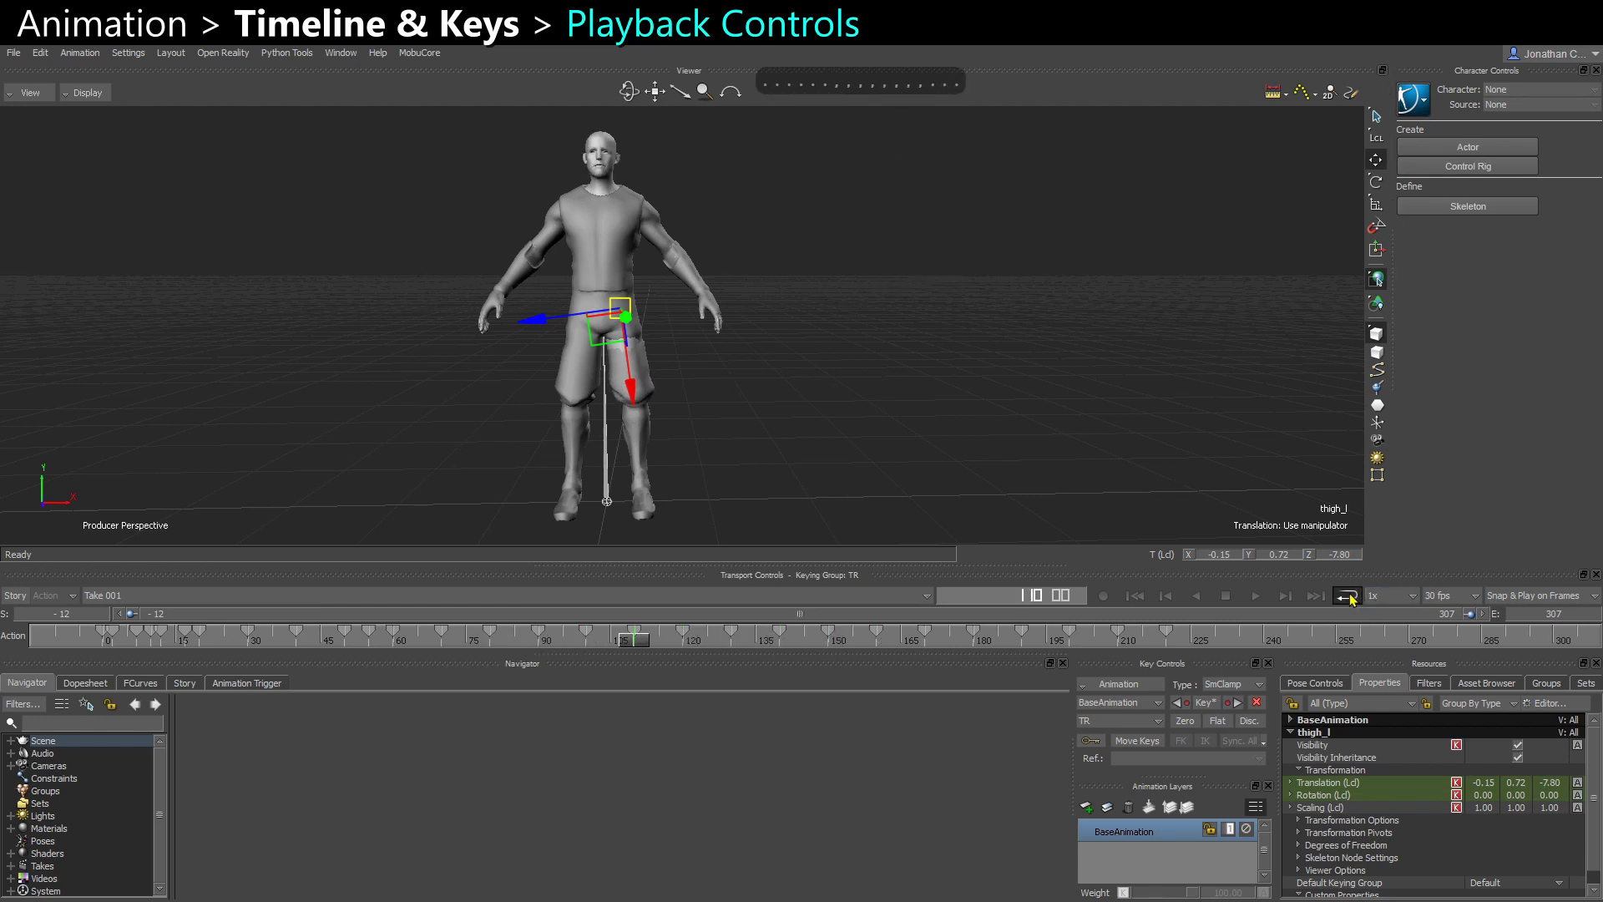
# - Play the take from near its end, at about frames 262 and 285, to test looped and non-looped playback
pyautogui.click(1383, 642)
pyautogui.hotkey('ctrl', 'space')
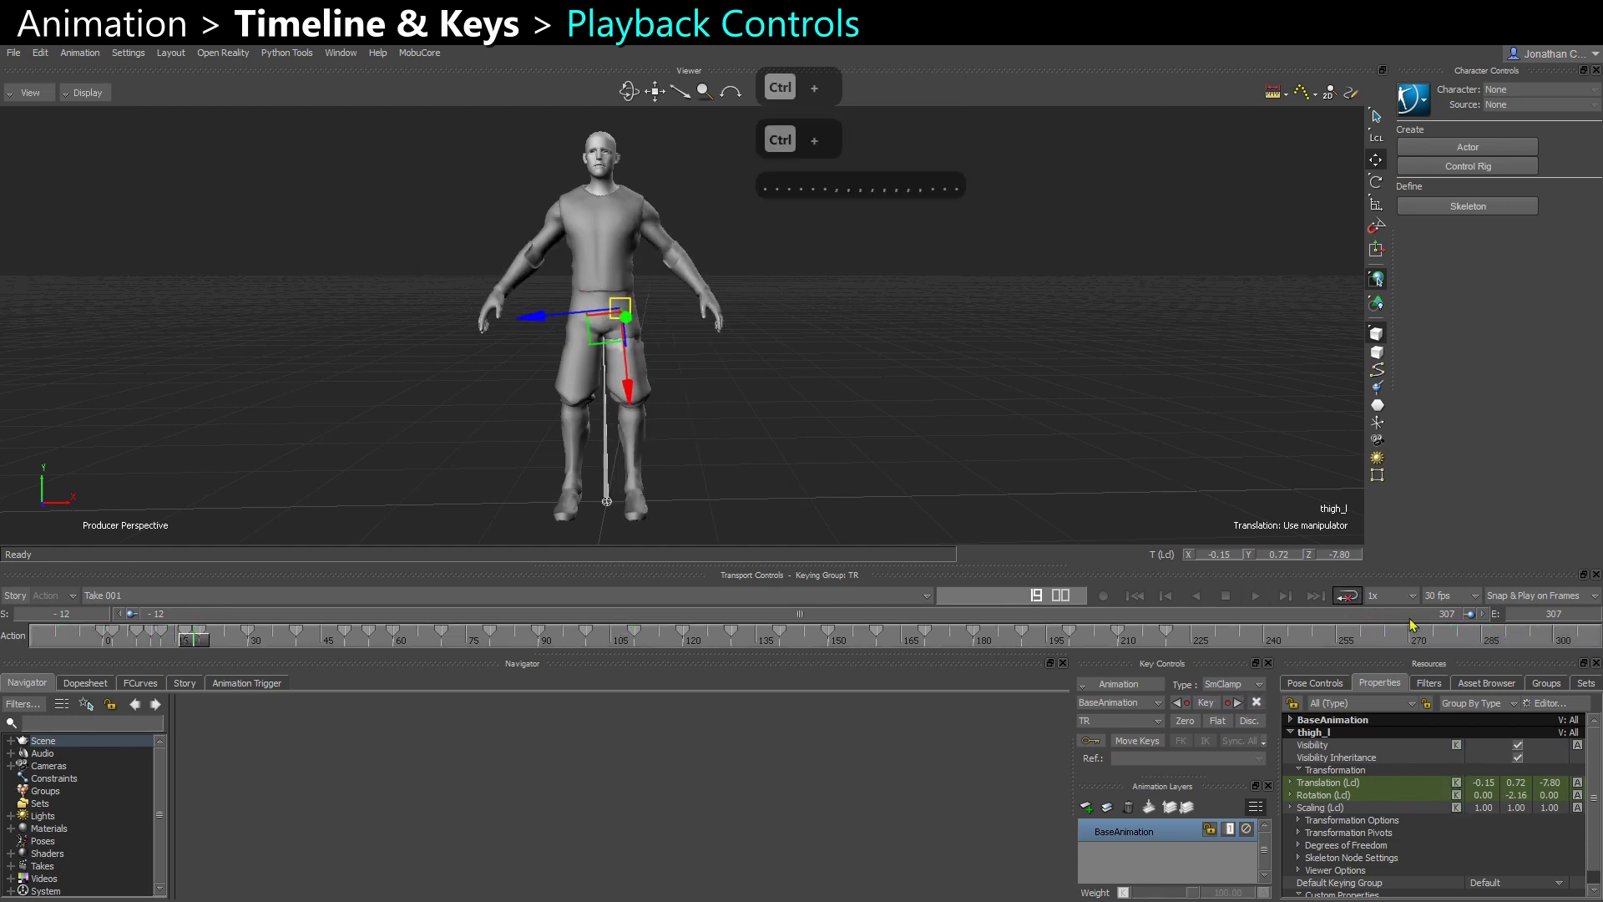
pyautogui.keyDown('ctrl'); pyautogui.click(1501, 638); pyautogui.keyUp('ctrl')
pyautogui.keyDown('ctrl'); pyautogui.click(1495, 639); pyautogui.keyUp('ctrl')
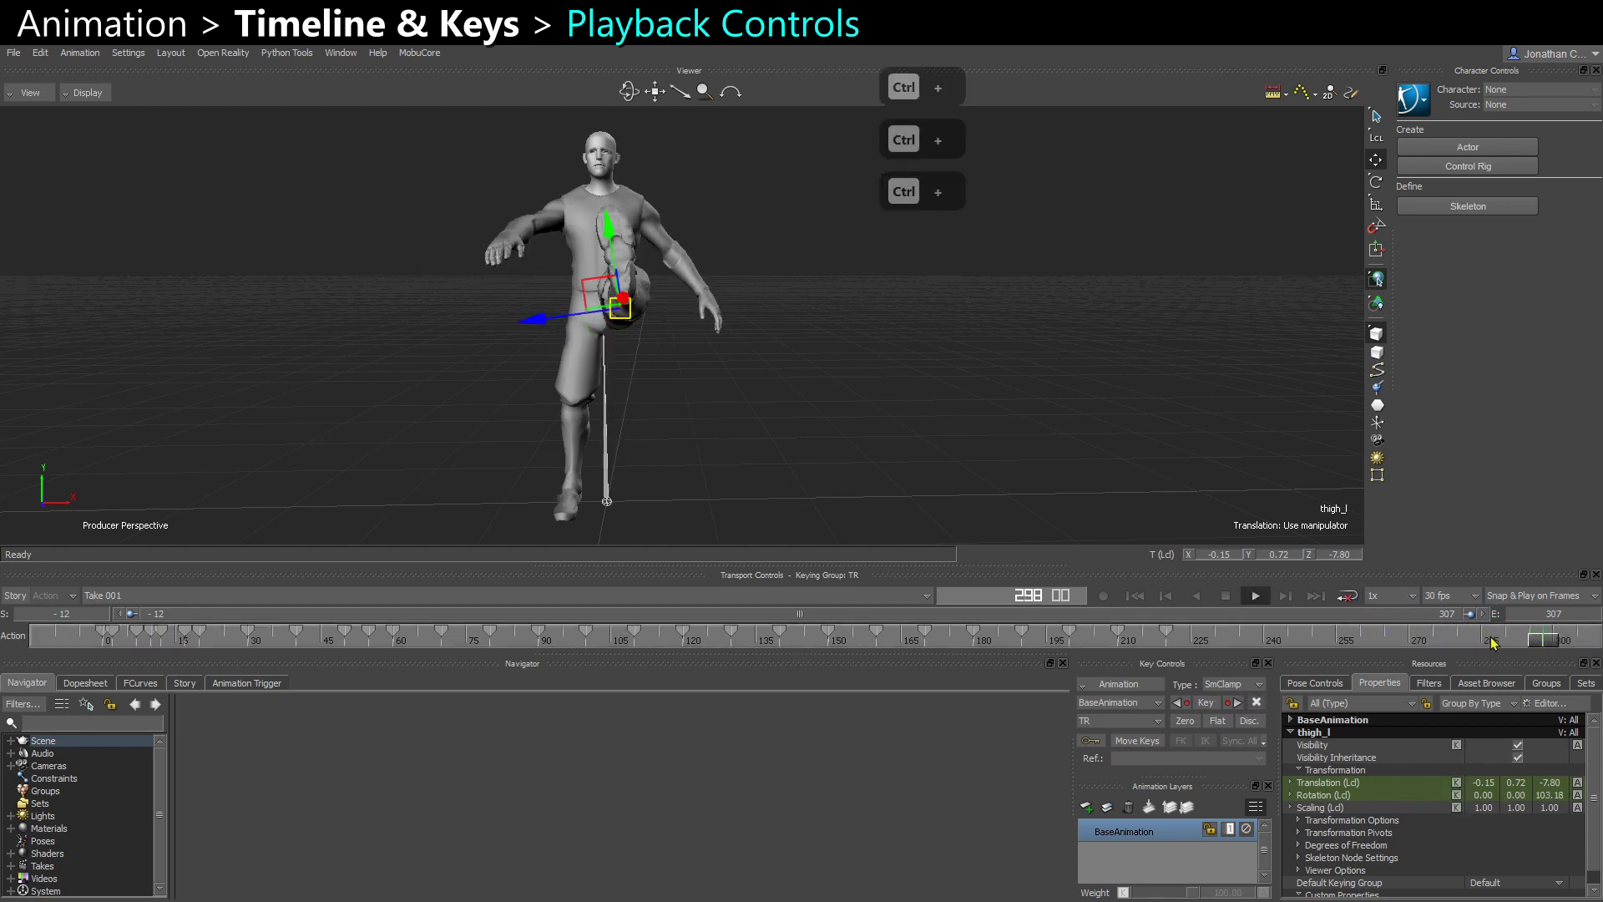
# - Preview the take at 0.25x playback speed and restore the speed to 1x
pyautogui.click(1380, 598)
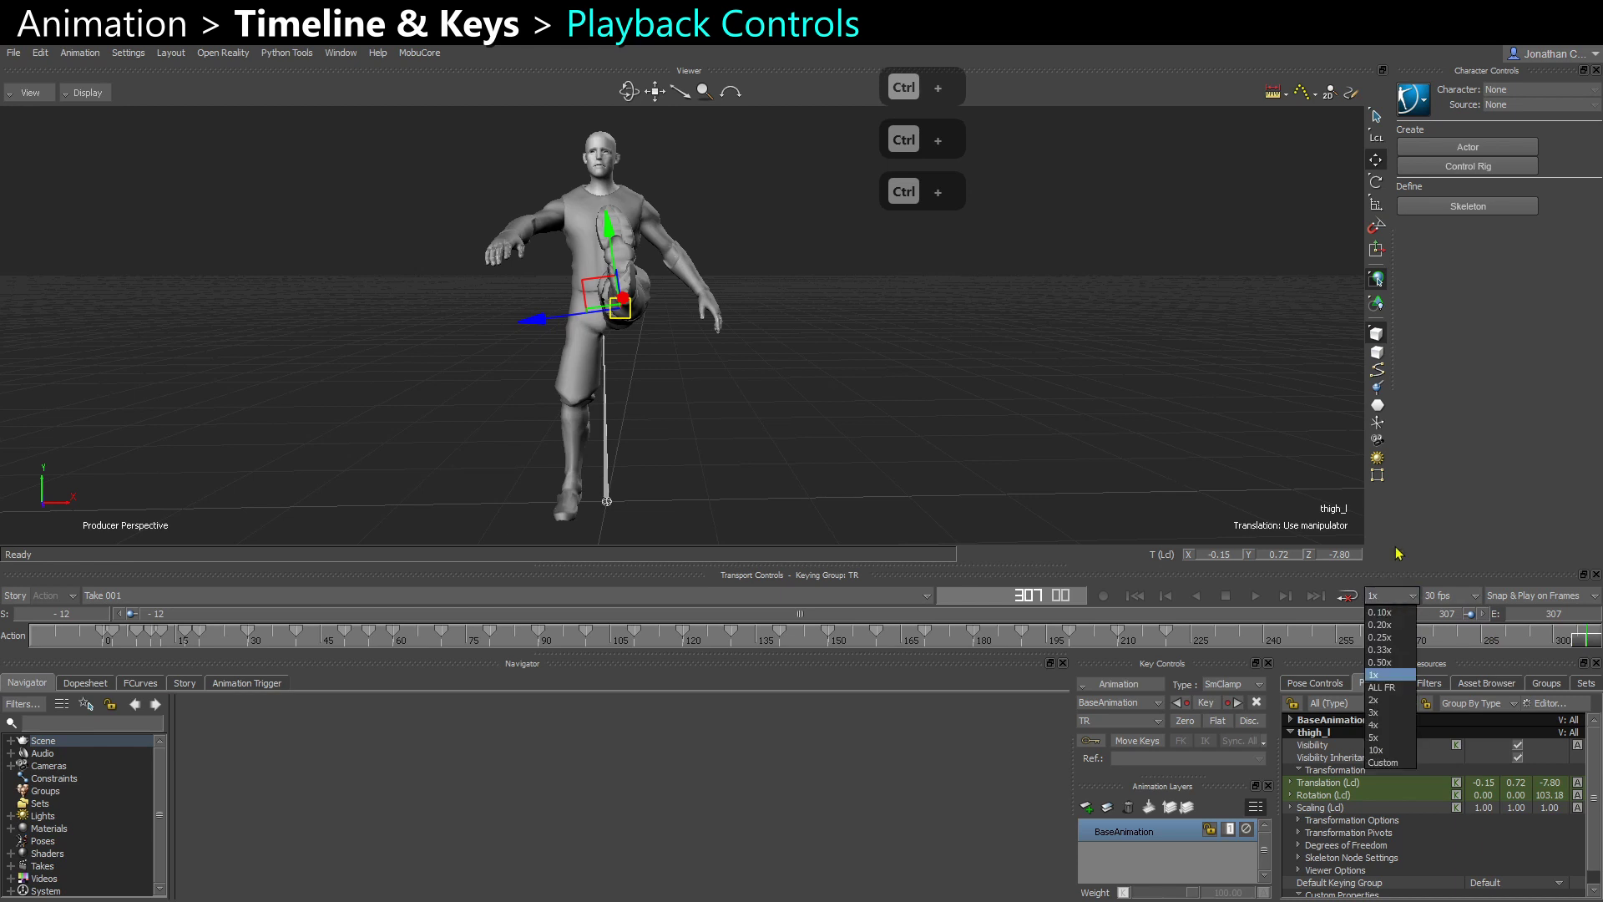
pyautogui.click(1383, 639)
pyautogui.hotkey('ctrl', 'space')
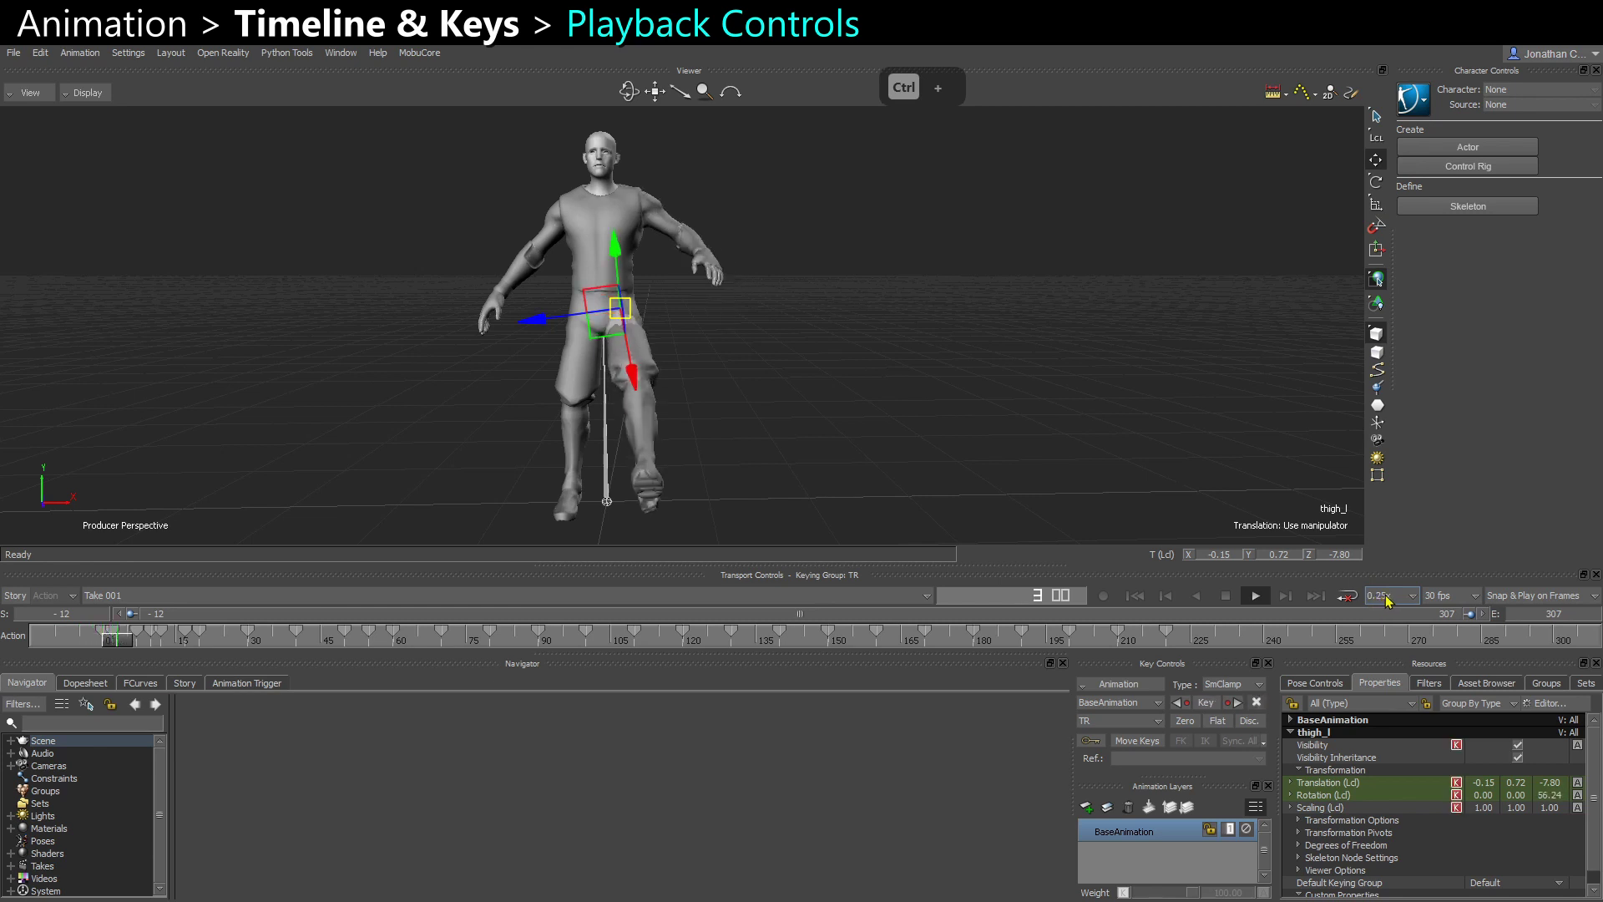
pyautogui.click(1382, 595)
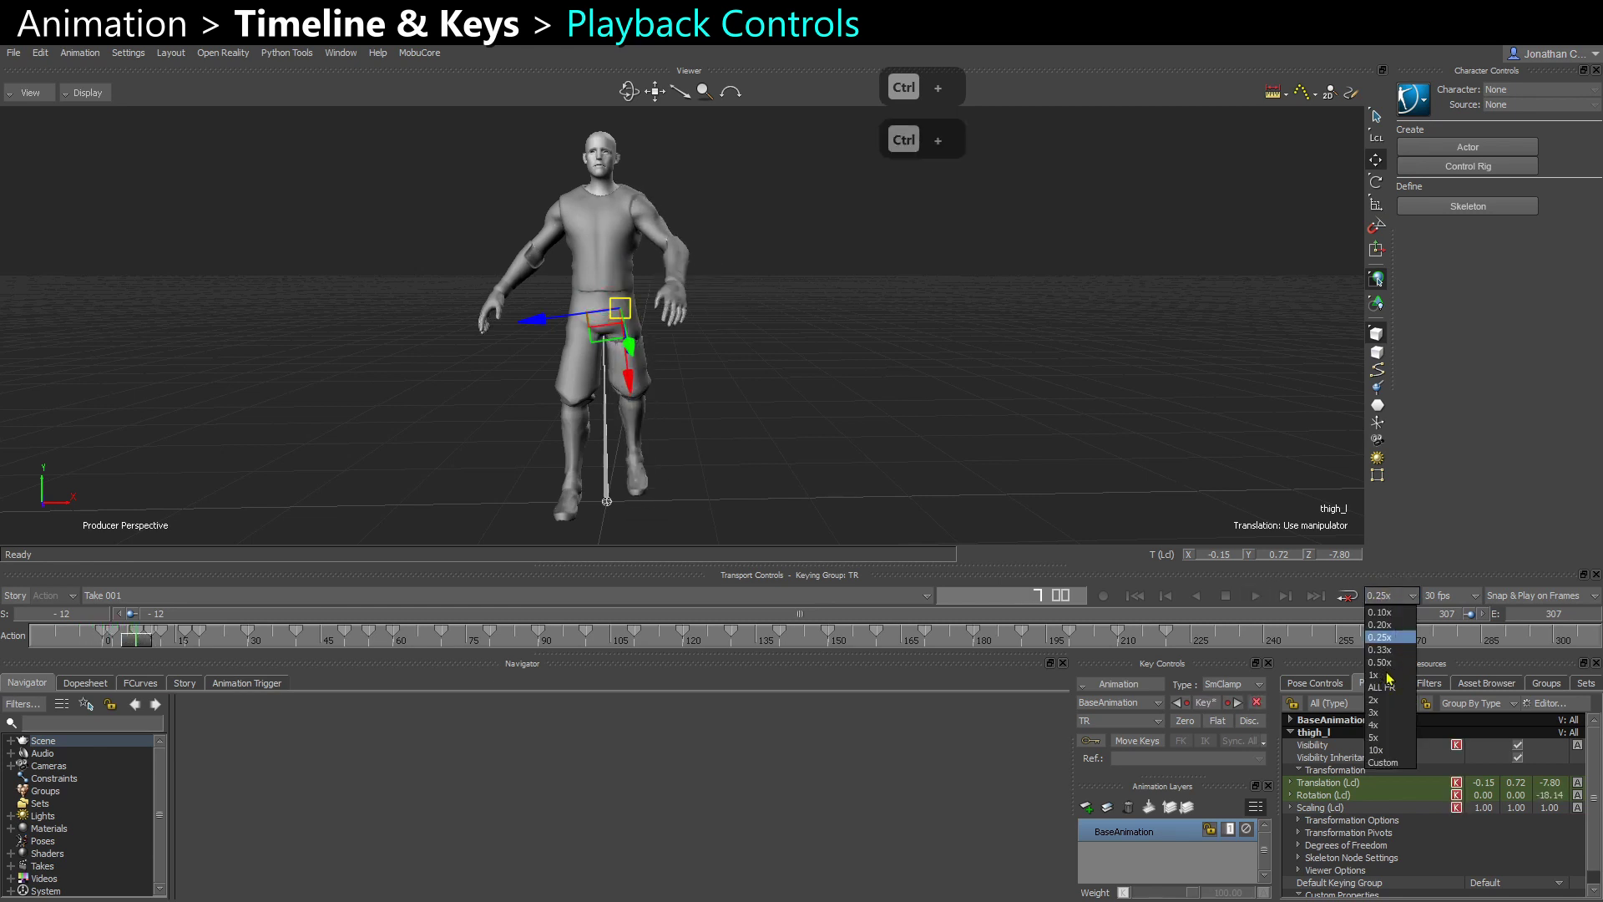
pyautogui.click(1375, 675)
# - Examine the available frame rates and time snapping modes, keeping 30 fps and Snap & Play on Frames
pyautogui.click(1440, 596)
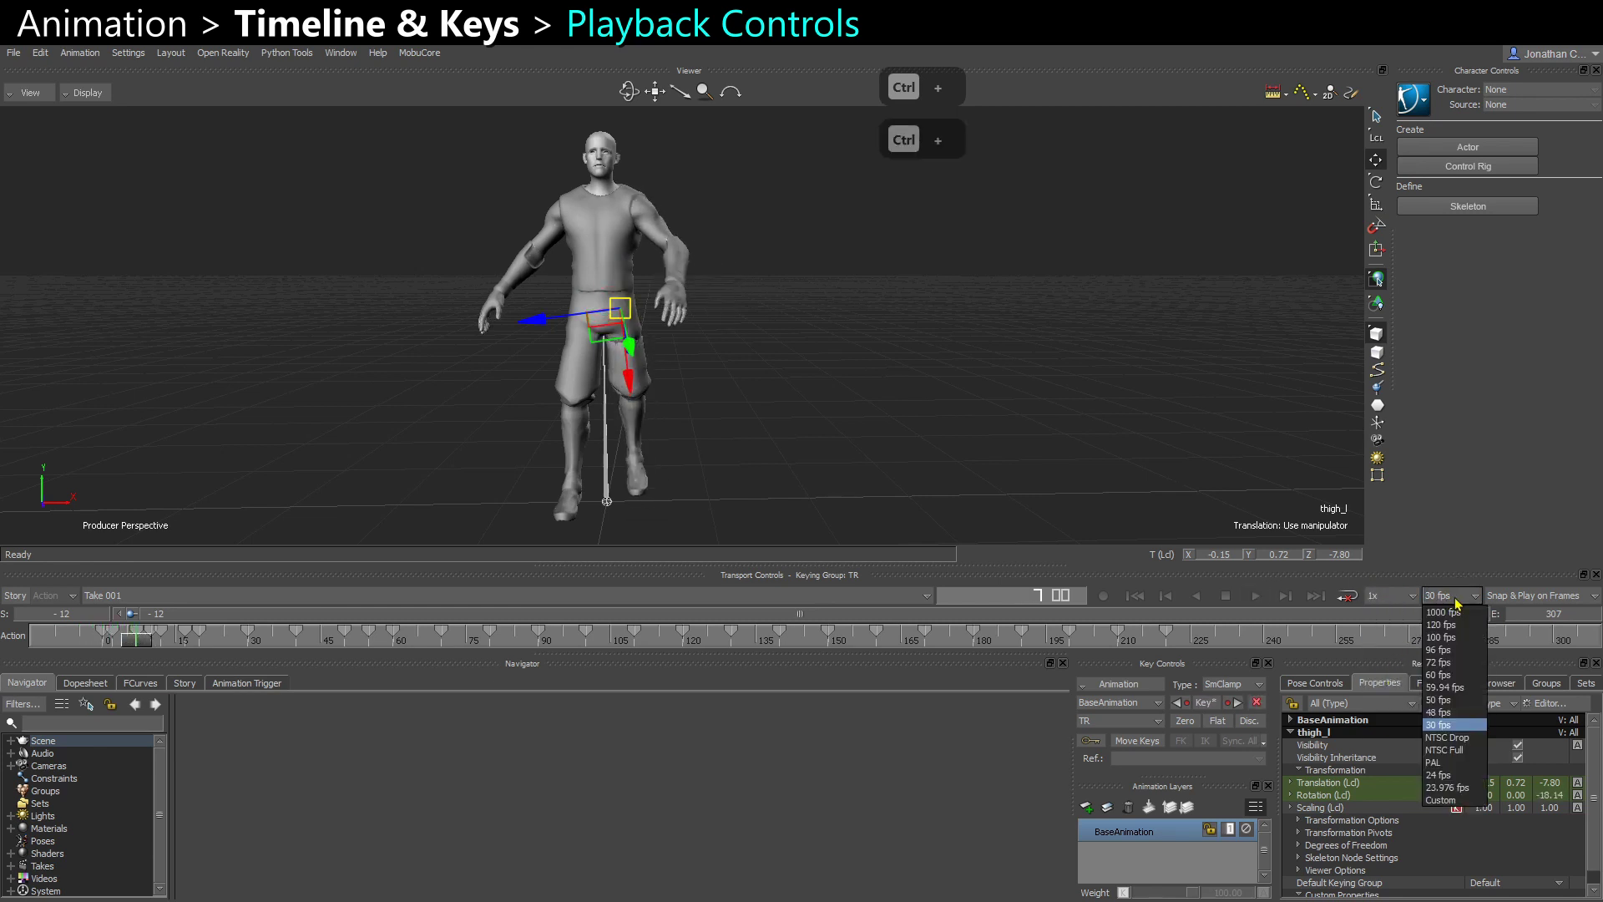
pyautogui.click(1460, 595)
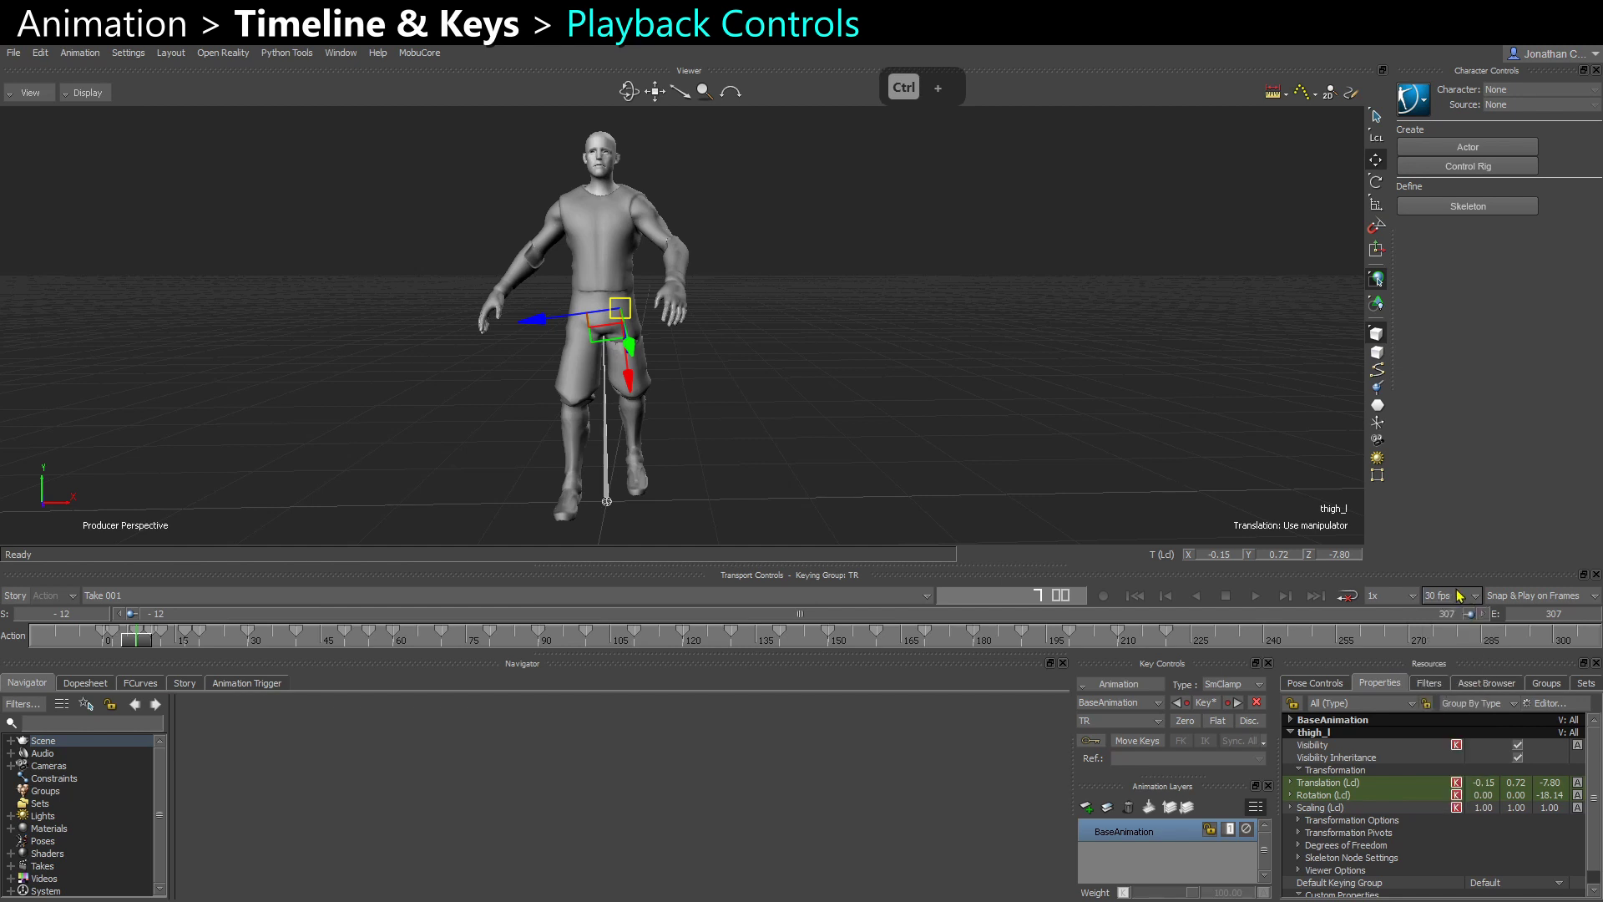
pyautogui.click(1504, 598)
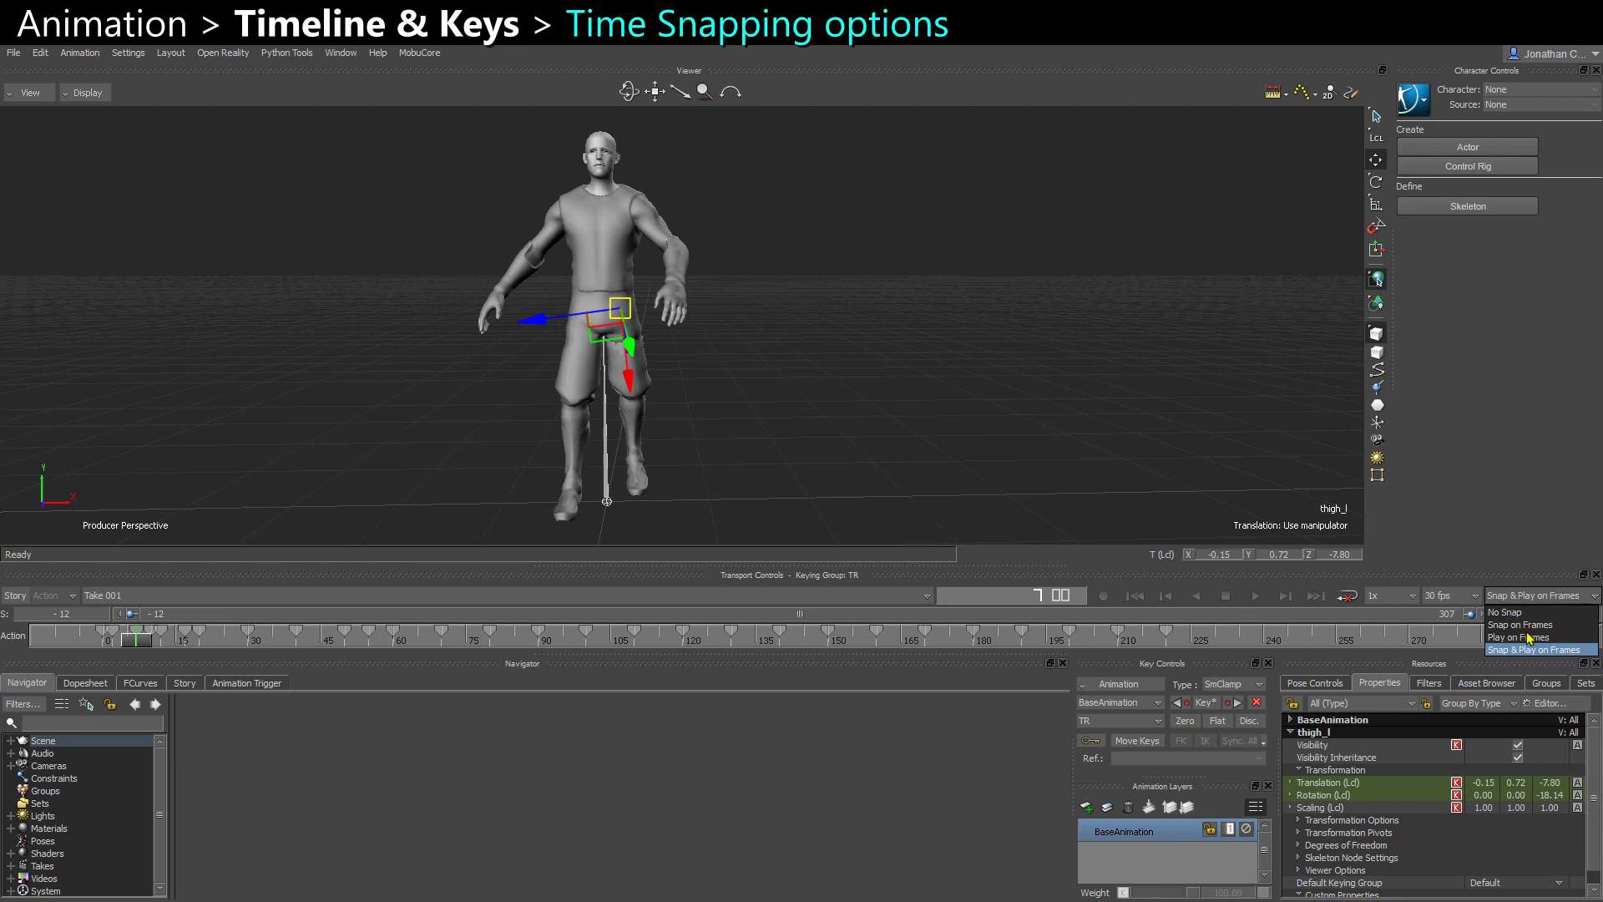
pyautogui.click(1511, 599)
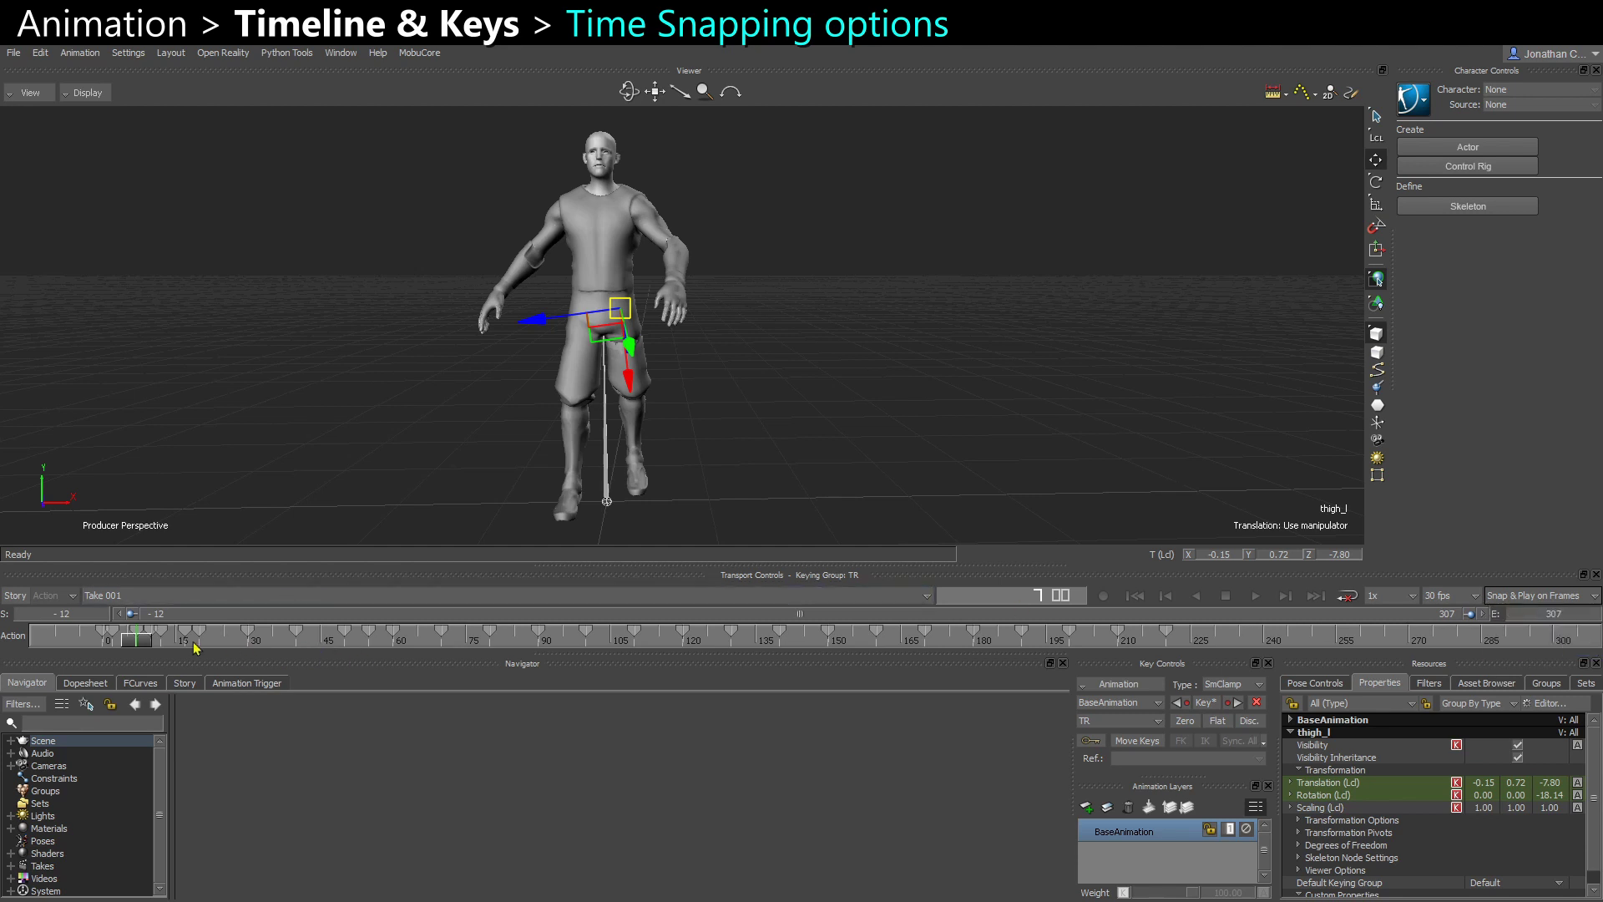
# - Scrub the take with Snap & Play on Frames and narrow the visible timeline range to frames 12 to 74
pyautogui.moveTo(132, 646); pyautogui.dragTo(1094, 647)
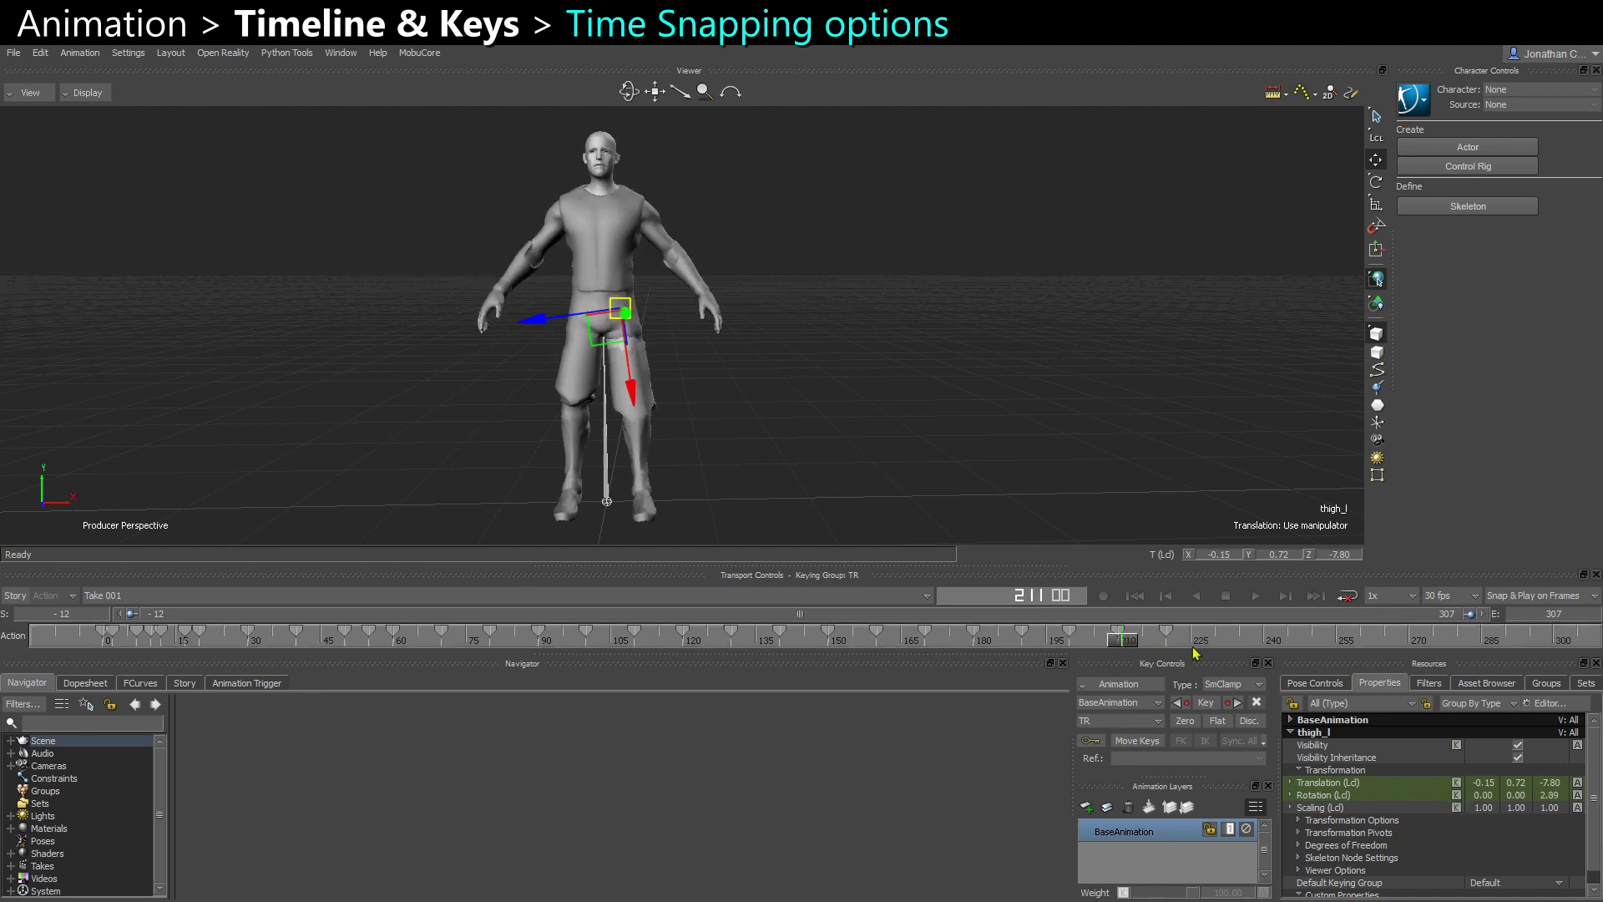
pyautogui.moveTo(1481, 619); pyautogui.dragTo(430, 620)
pyautogui.click(443, 638)
# - Set time snapping to No Snap and test it by scrubbing between whole frames and playing the take
pyautogui.click(1533, 598)
pyautogui.click(1504, 616)
pyautogui.click(408, 641)
pyautogui.moveTo(409, 643); pyautogui.dragTo(611, 643)
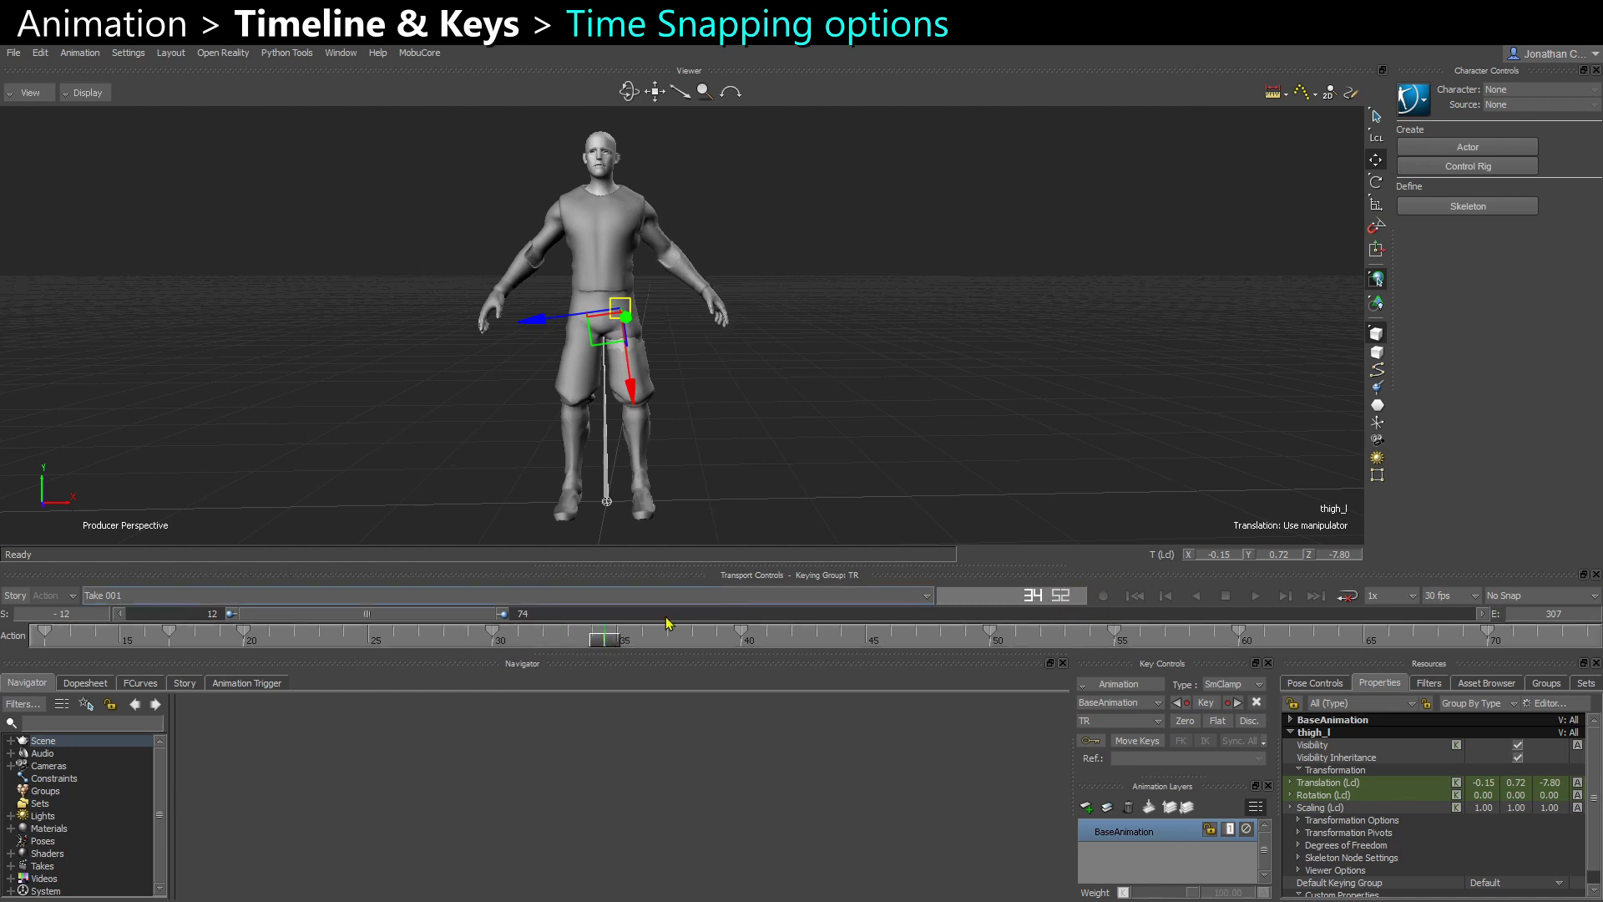
pyautogui.moveTo(609, 643); pyautogui.dragTo(656, 647)
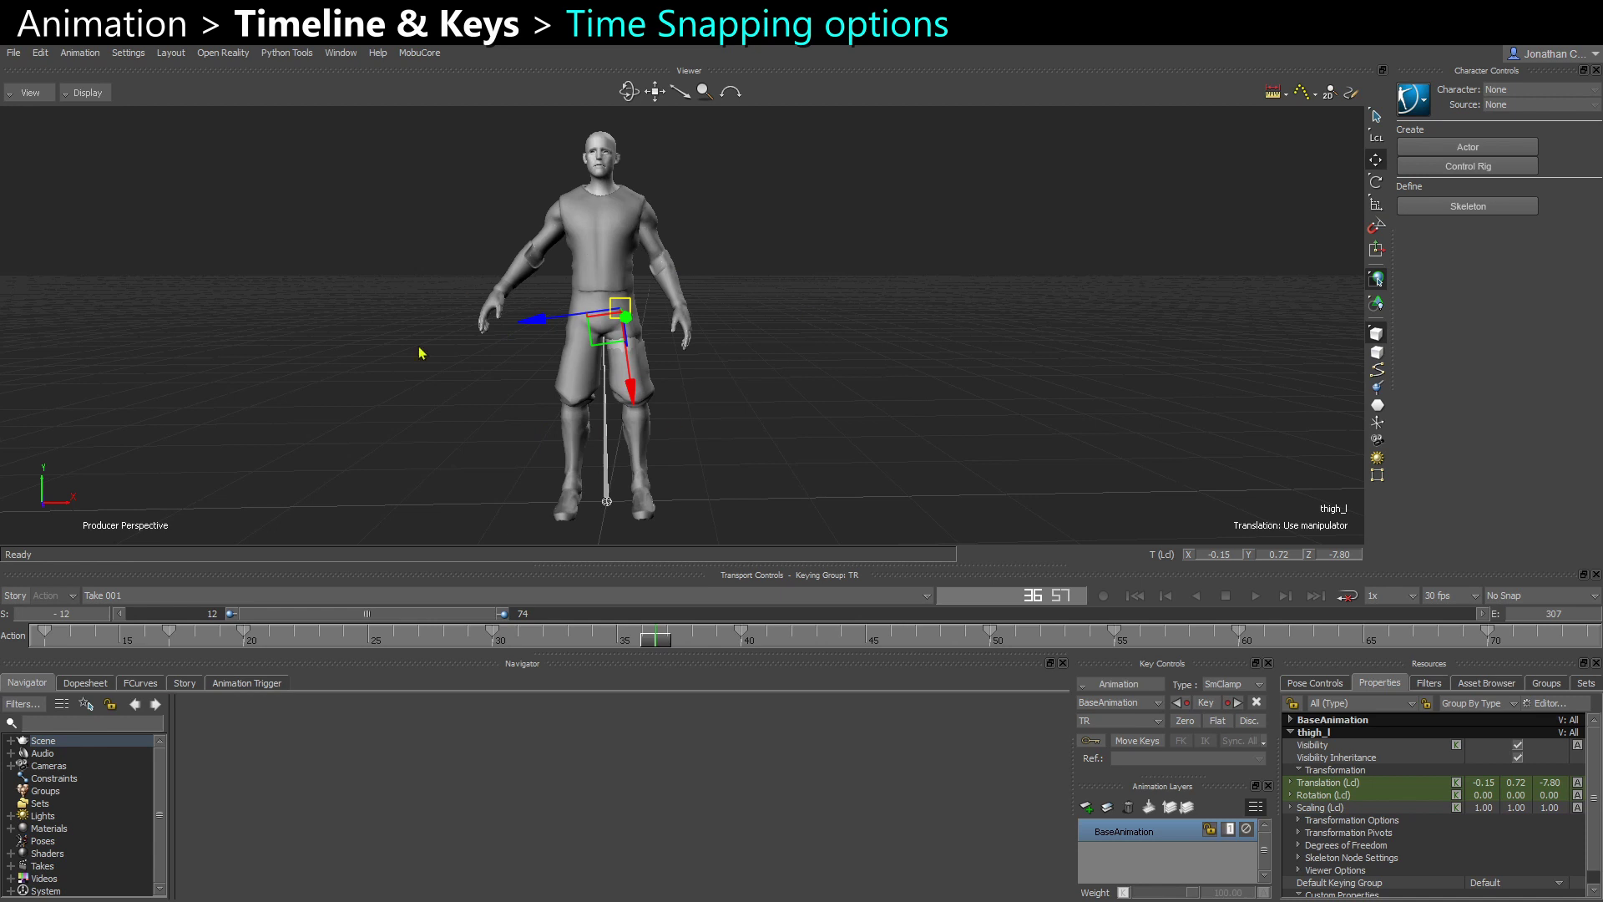
pyautogui.moveTo(656, 651); pyautogui.dragTo(654, 645)
pyautogui.hotkey('ctrl', 'space')
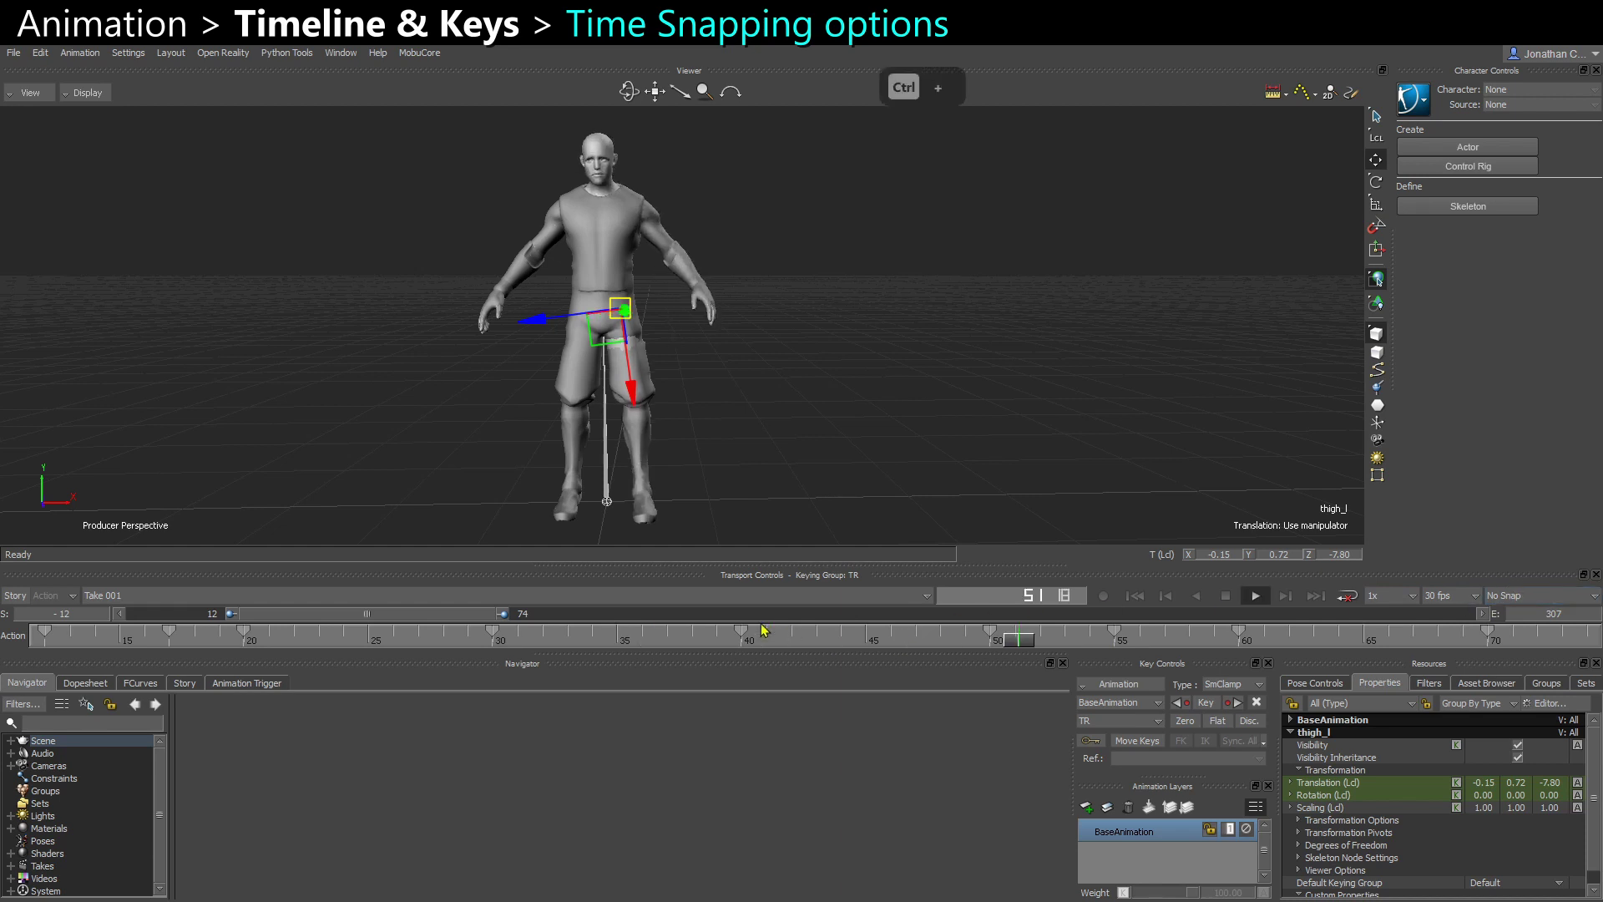
# - Set the playback speed to 0.20x, deselect the thigh bone and preview part of the take with No Snap
pyautogui.hotkey('ctrl', 'space')
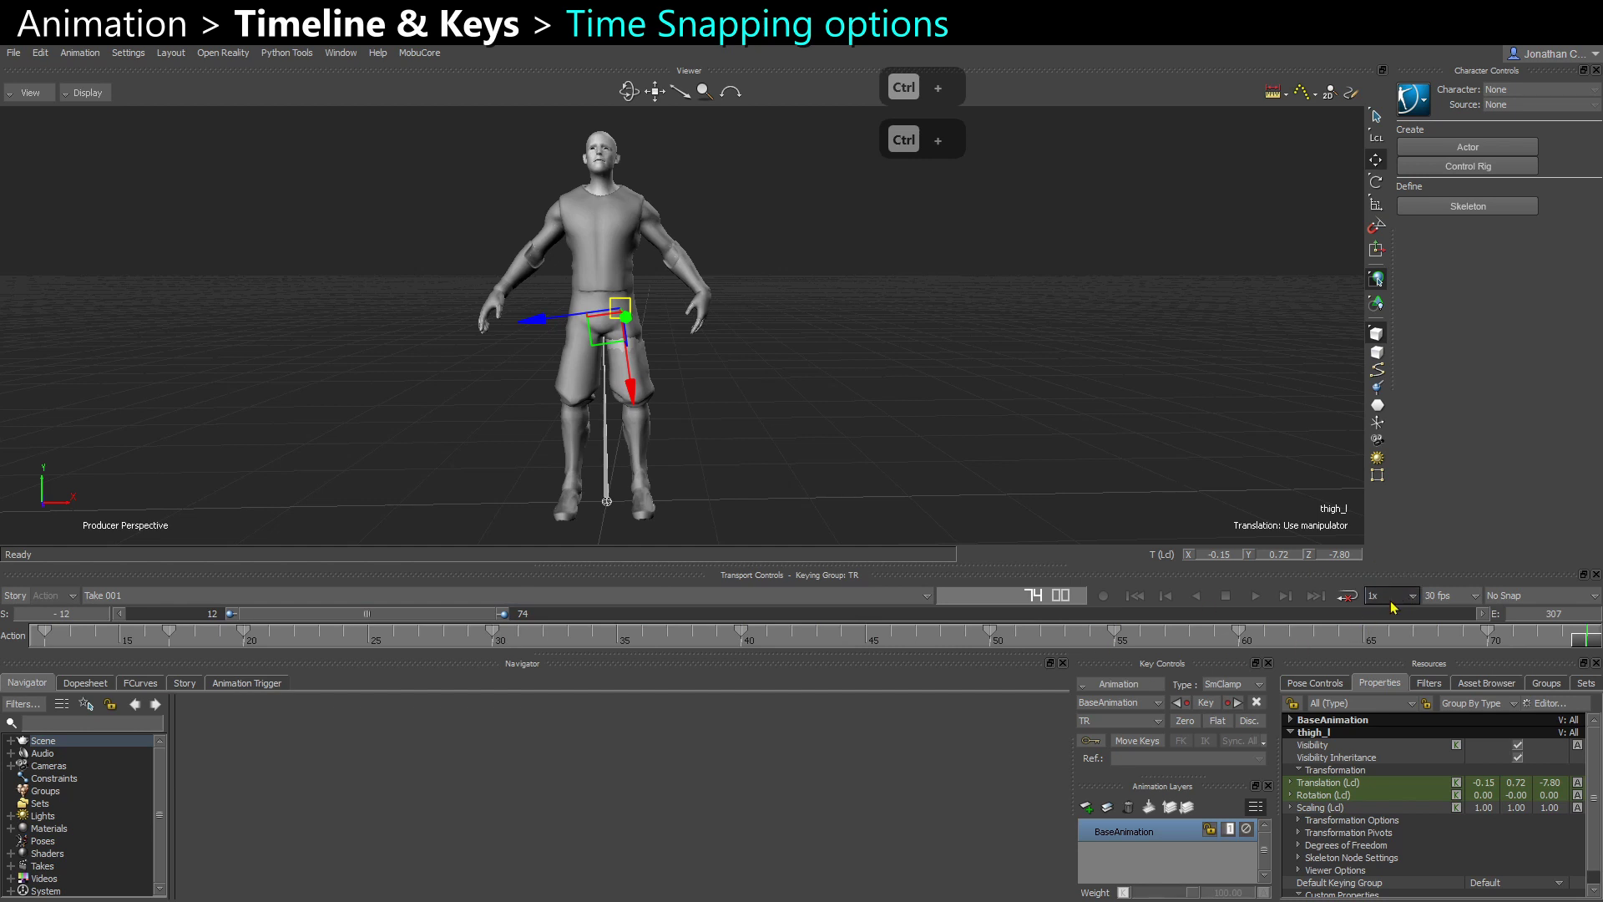
pyautogui.click(1393, 598)
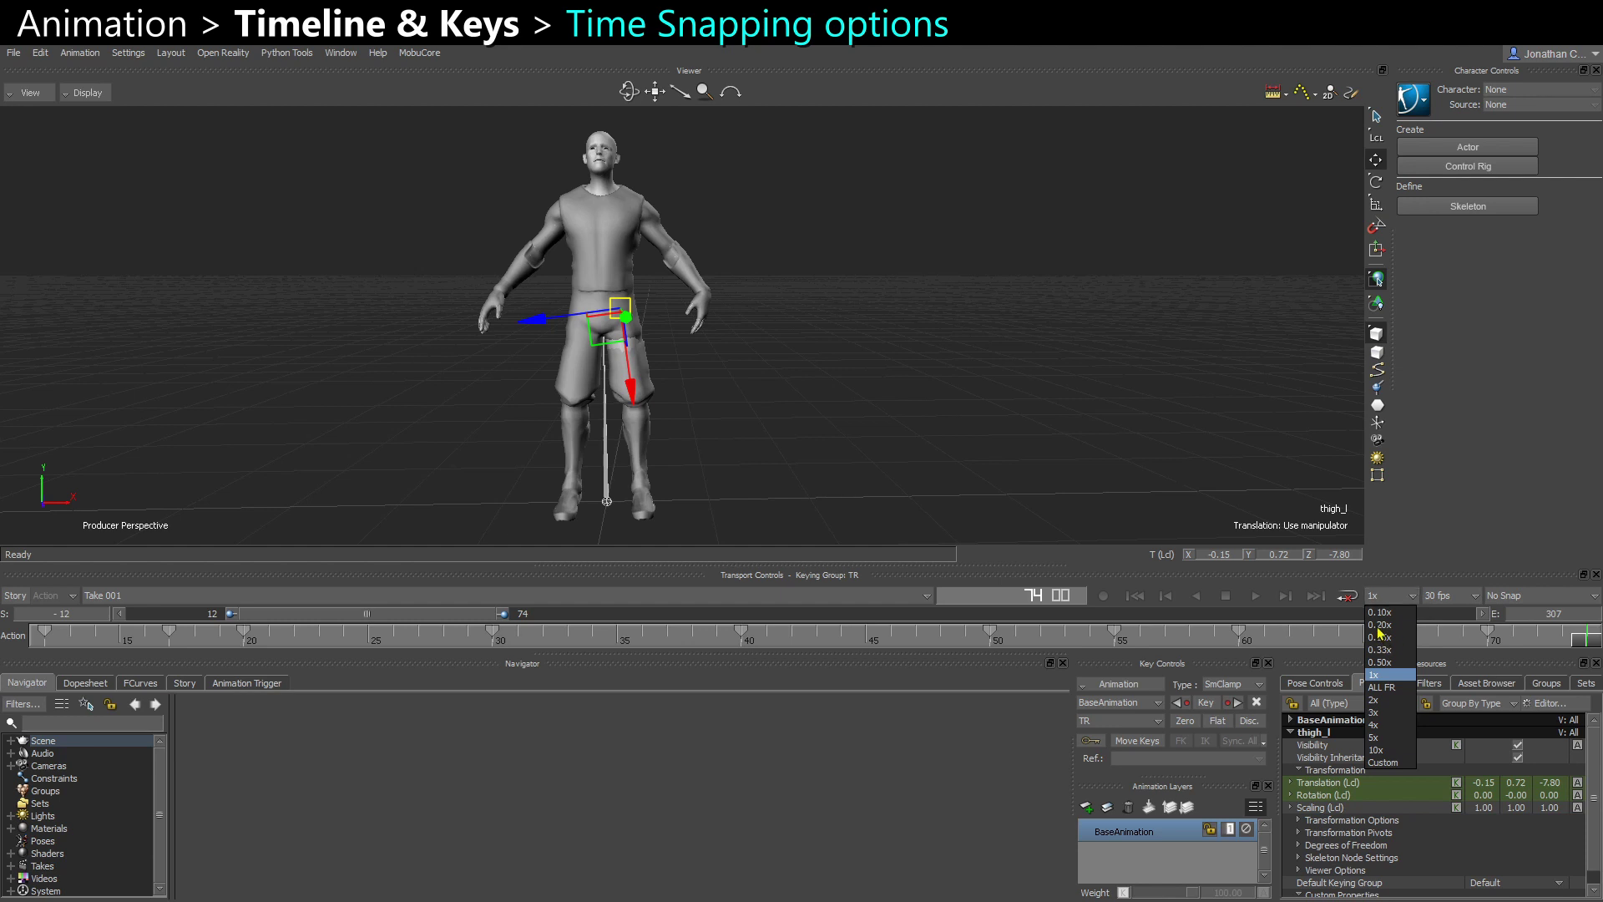
pyautogui.click(1377, 629)
pyautogui.hotkey('ctrl', 'space')
pyautogui.click(773, 357)
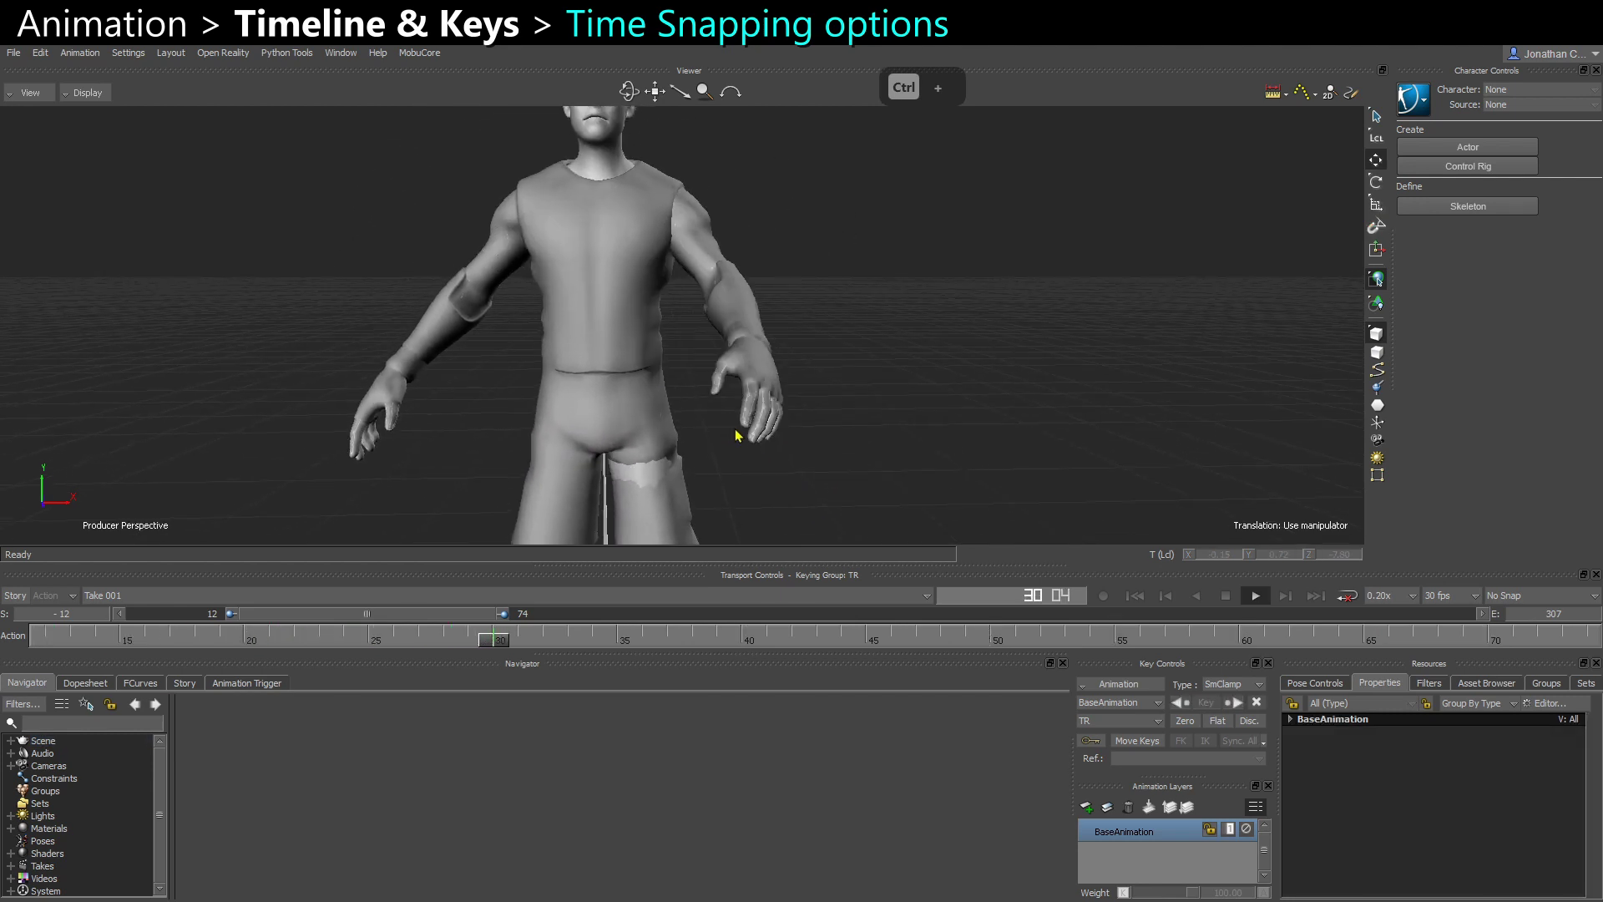
pyautogui.hotkey('ctrl', 'space')
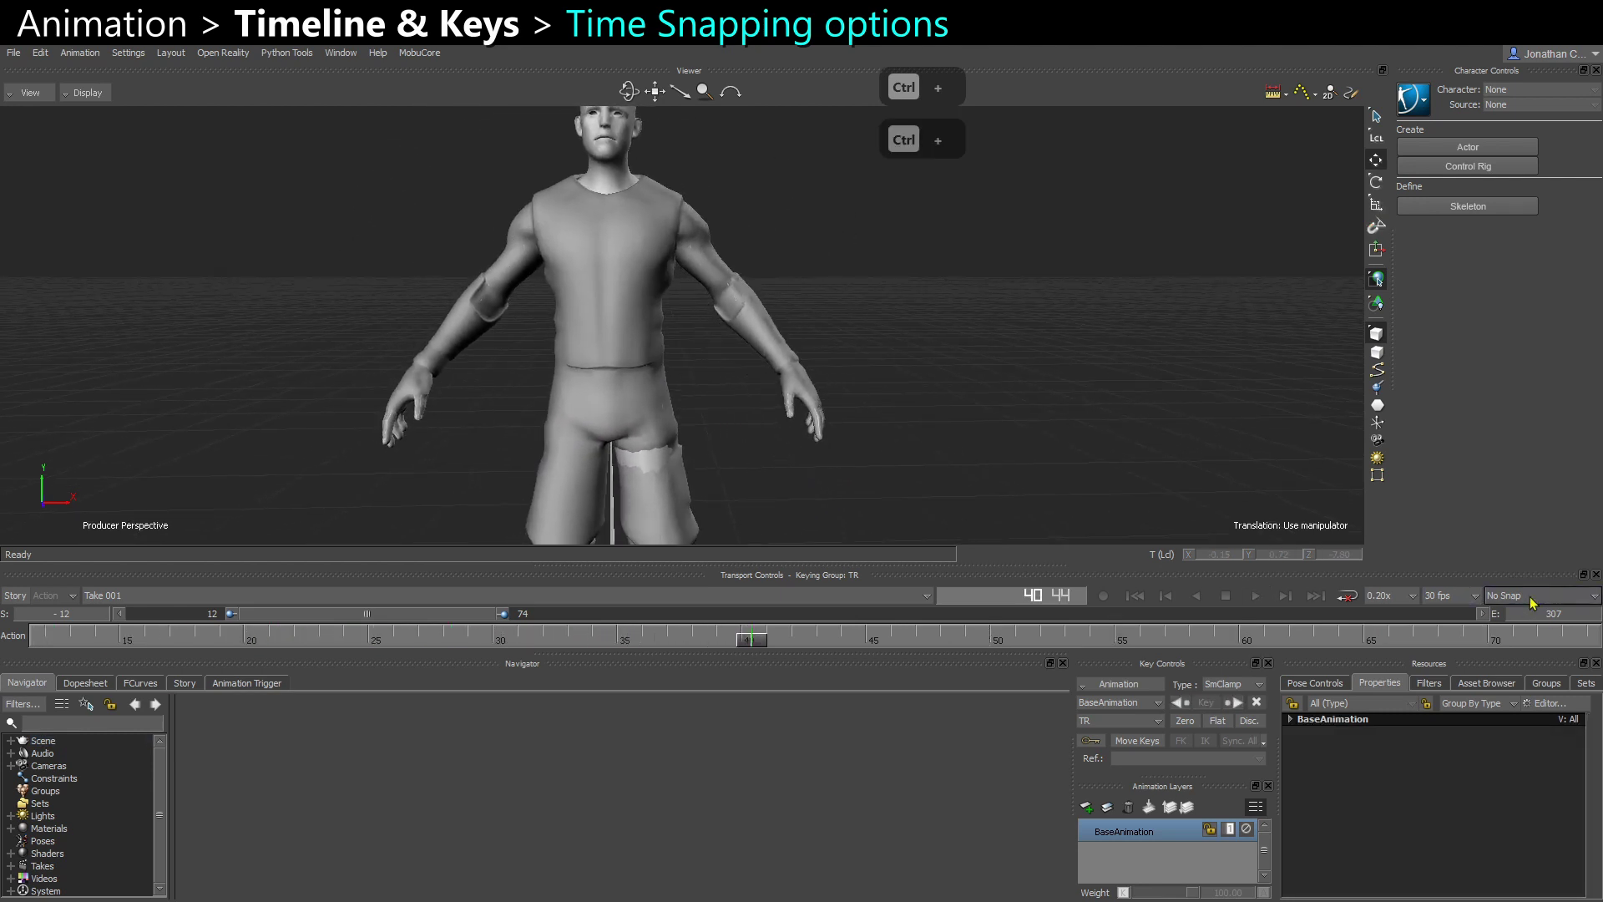
# - Set time snapping to Snap & Play on Frames and preview the take at the slowed speed
pyautogui.click(1533, 602)
pyautogui.click(1522, 649)
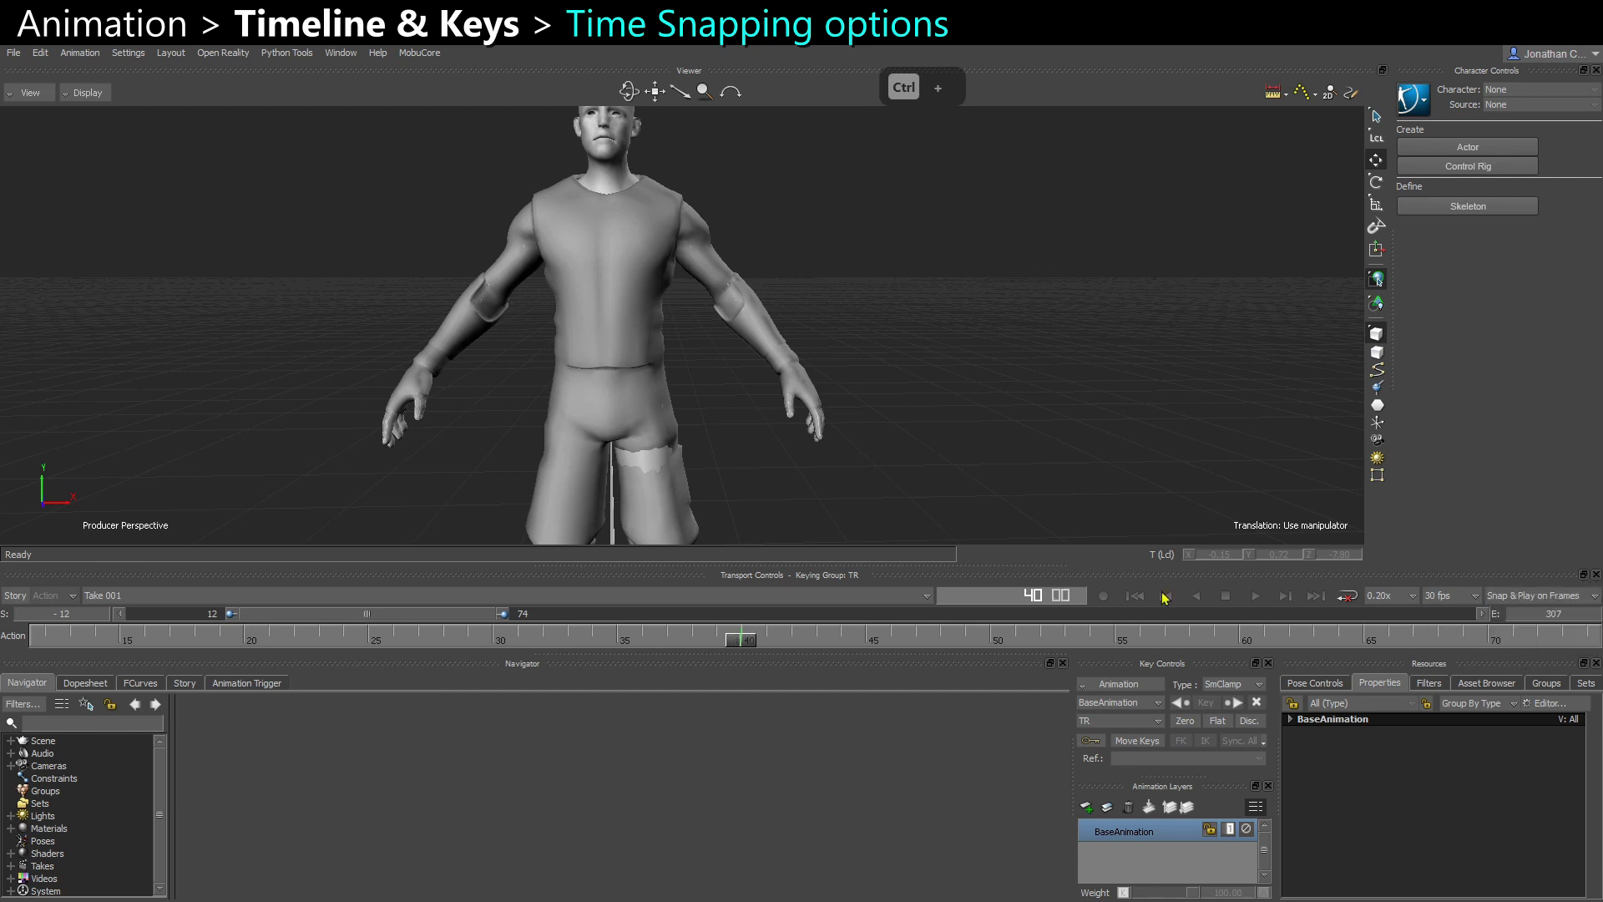
pyautogui.hotkey('ctrl', 'space')
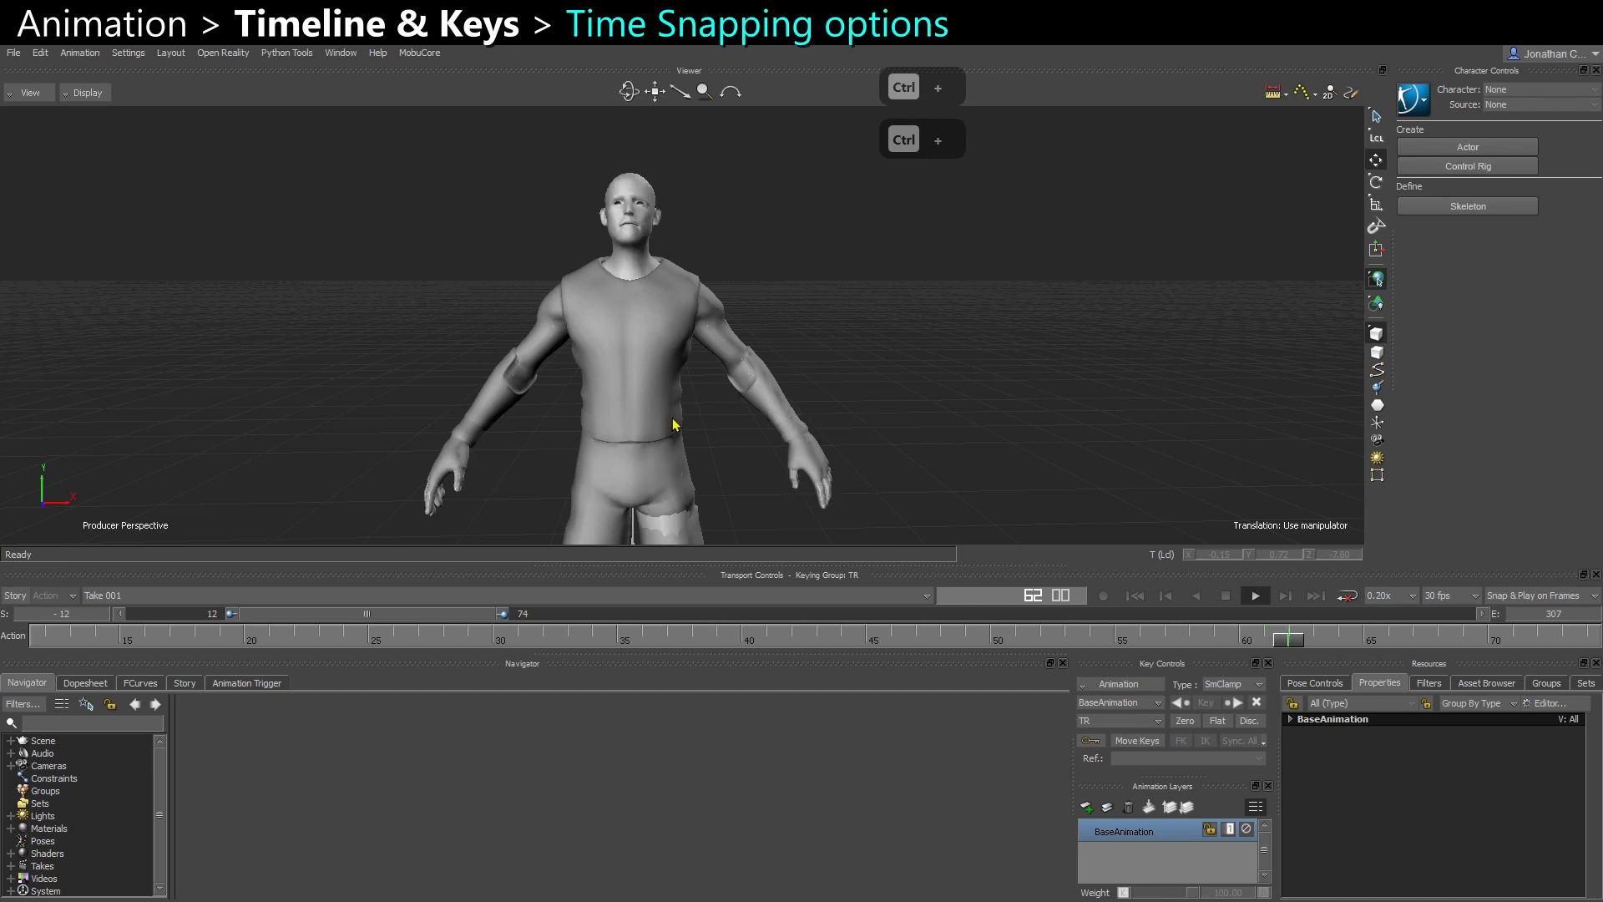
pyautogui.hotkey('ctrl', 'space')
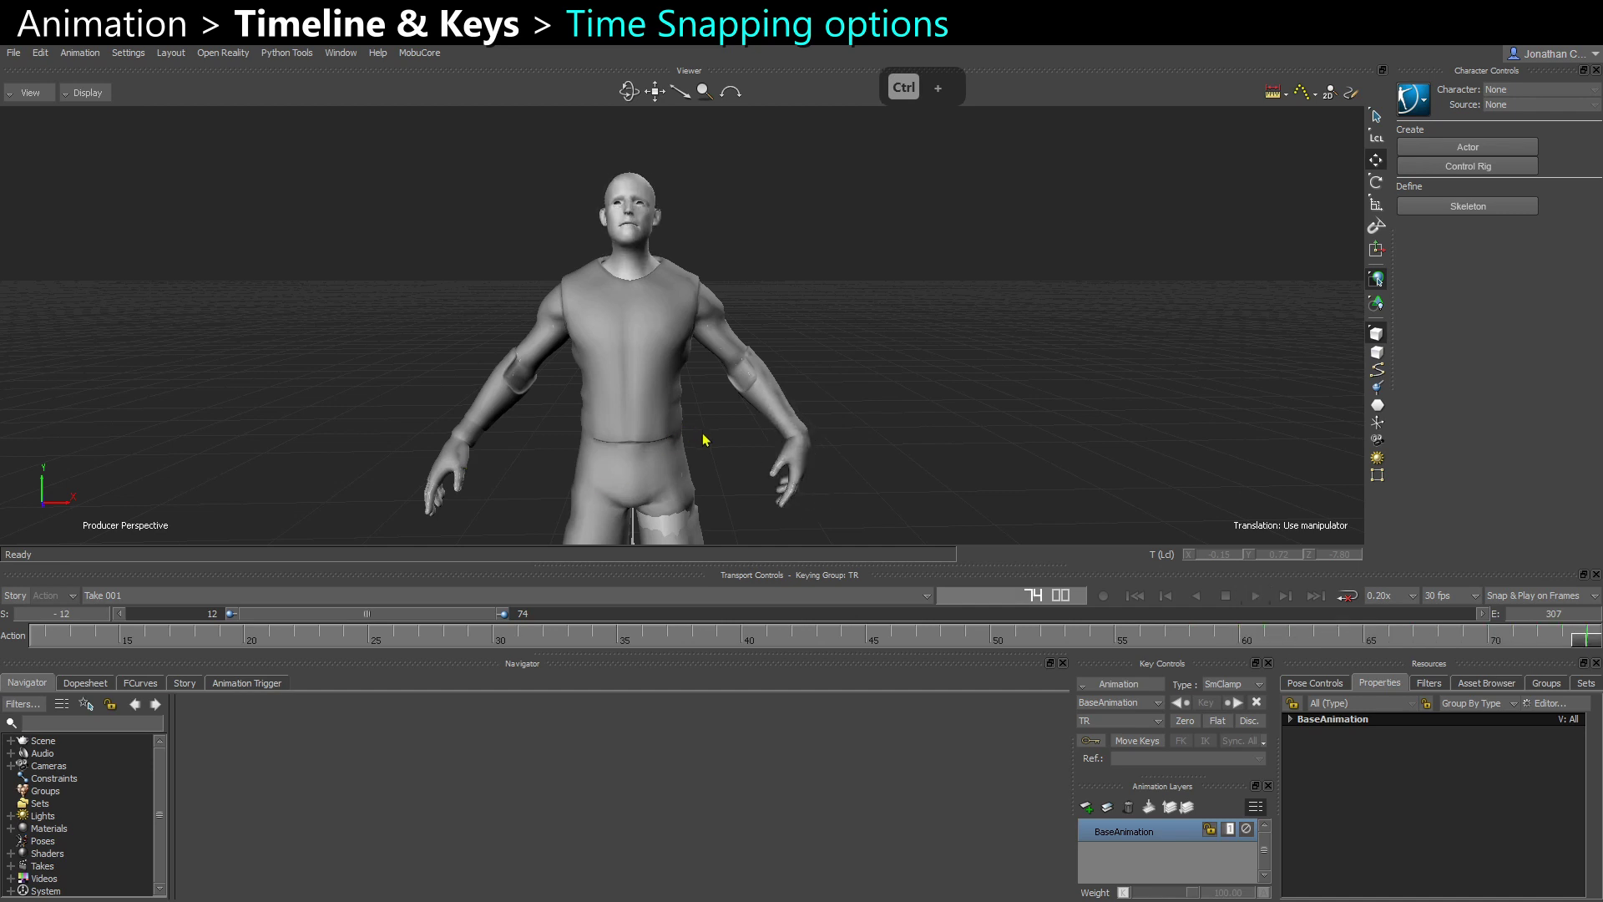
pyautogui.hotkey('ctrl', 'space')
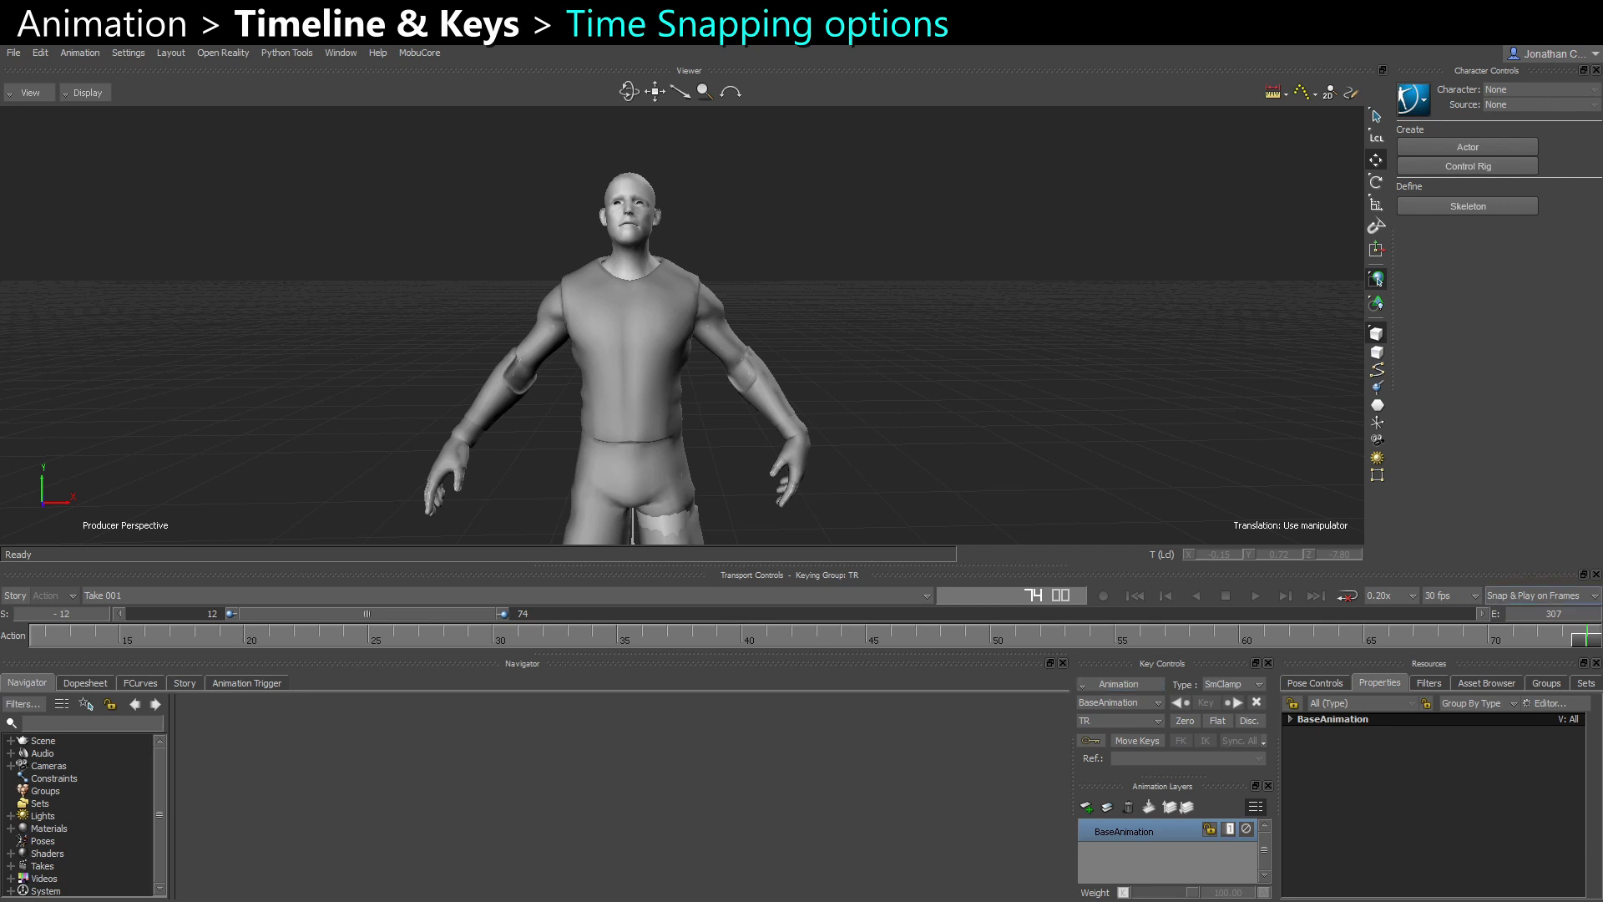
# - Set time snapping to Snap on Frames and test it by scrubbing the timeline and playing the take
pyautogui.click(1524, 598)
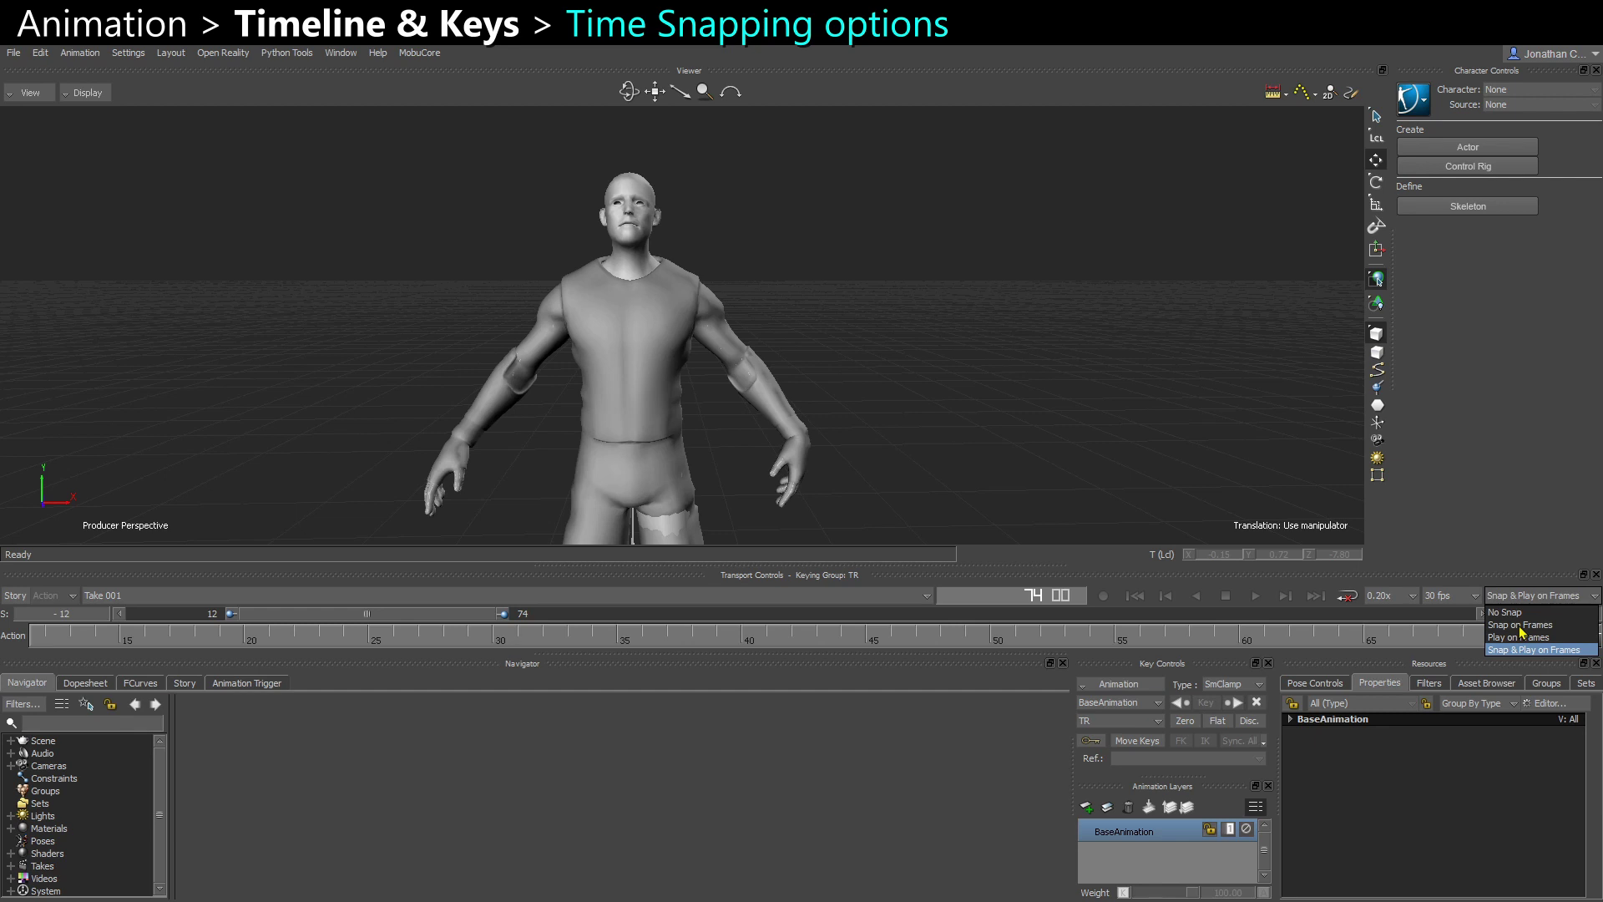
pyautogui.click(1520, 626)
pyautogui.click(947, 638)
pyautogui.click(915, 639)
pyautogui.moveTo(879, 637); pyautogui.dragTo(590, 638)
pyautogui.hotkey('ctrl', 'space')
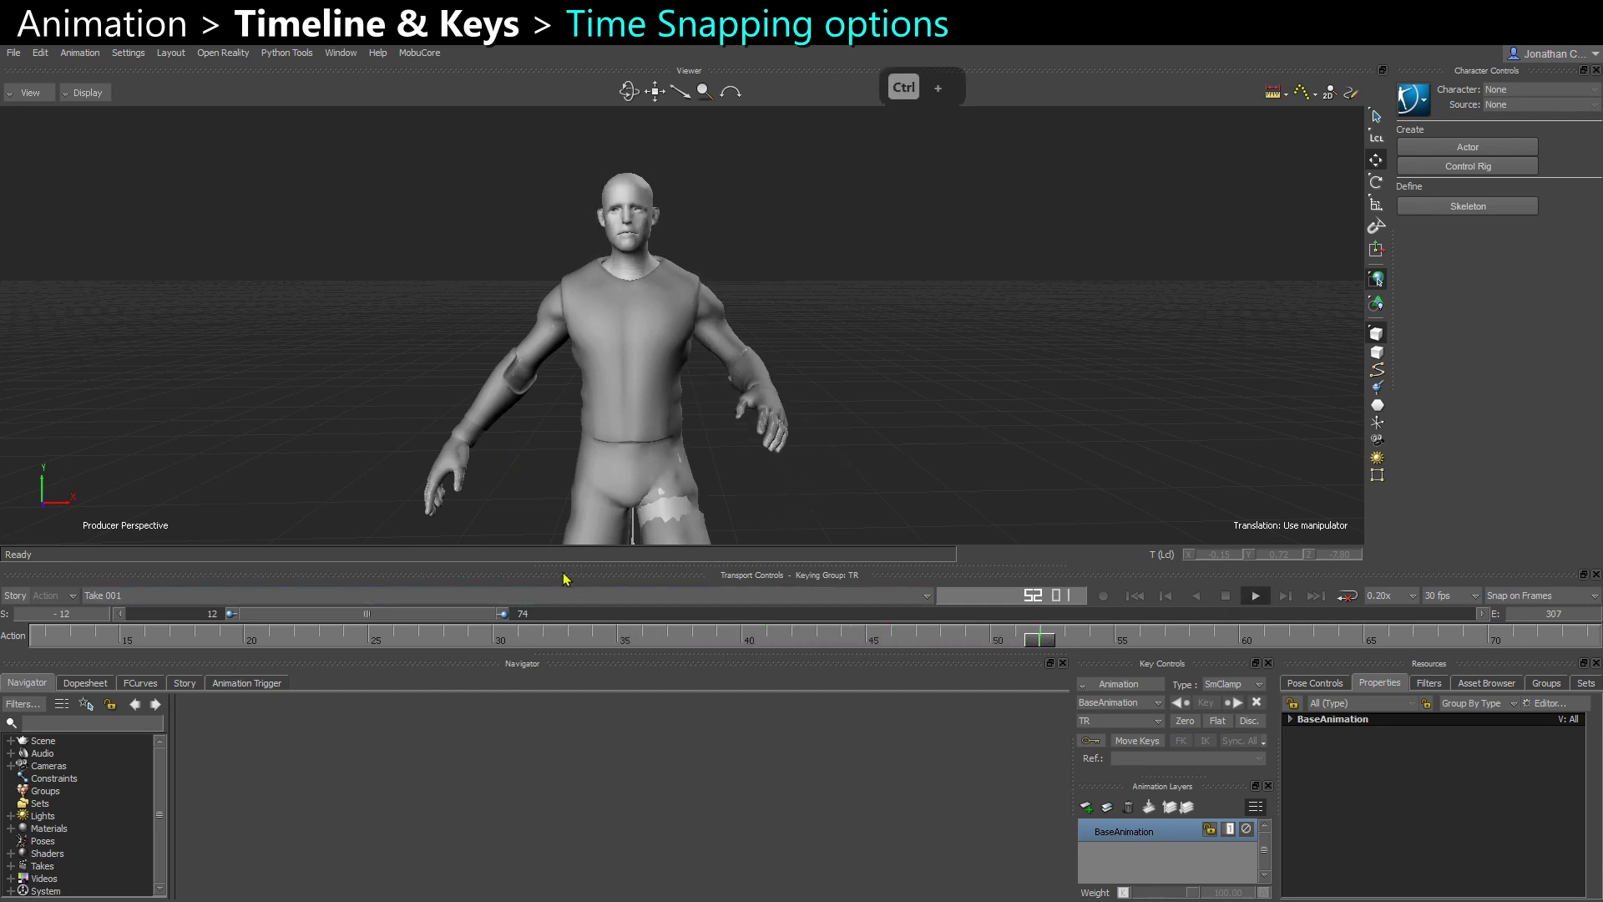
pyautogui.hotkey('ctrl', 'space')
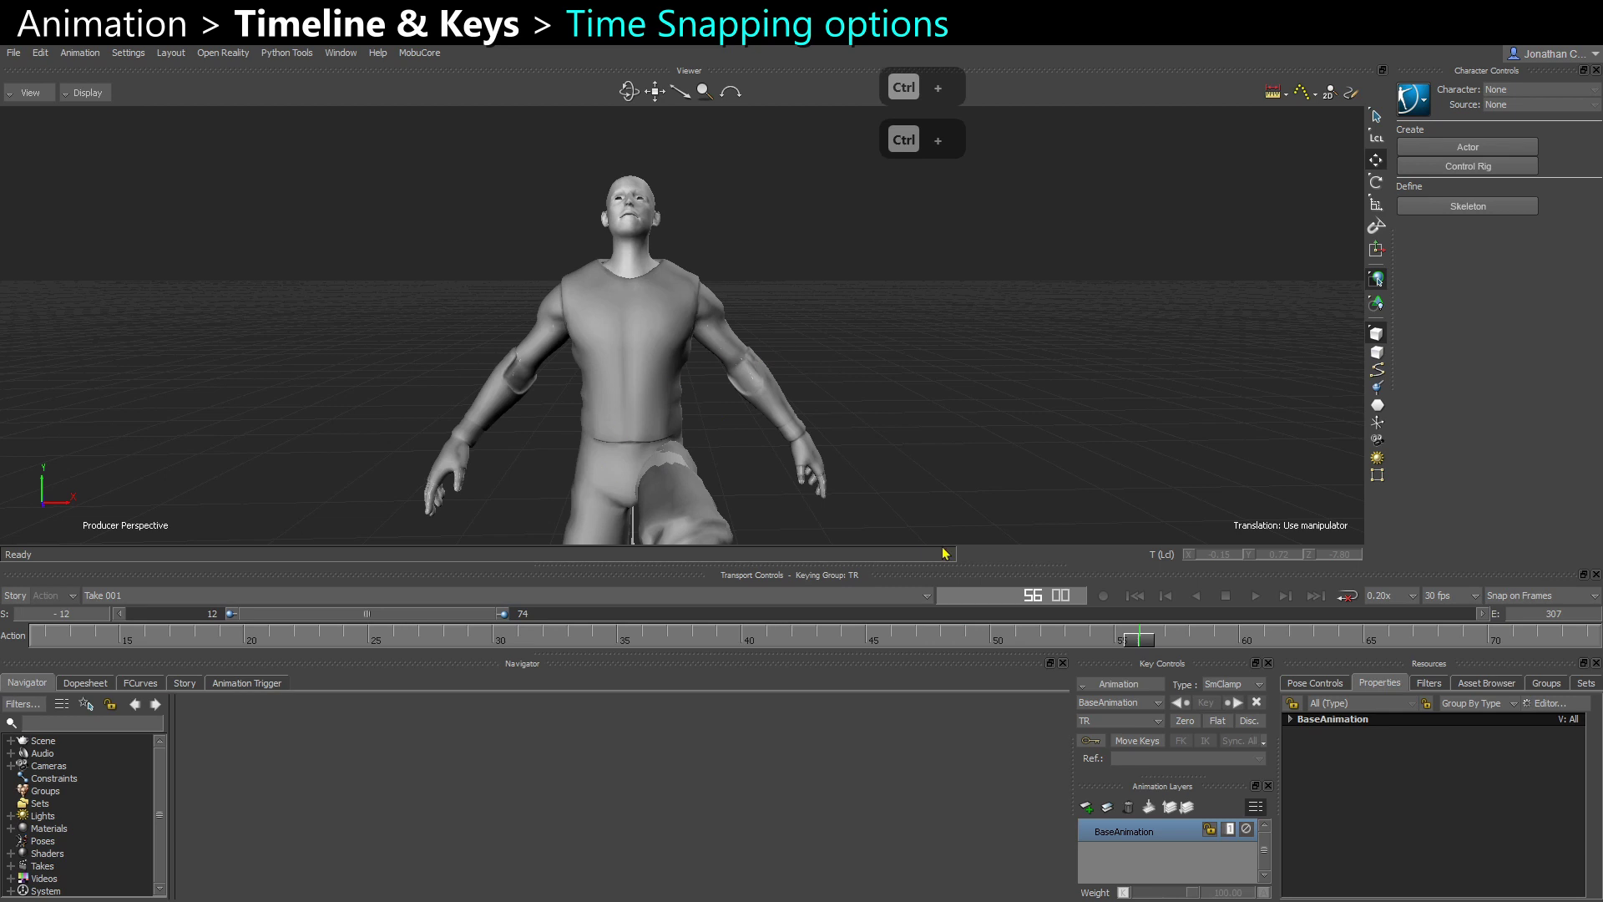
pyautogui.hotkey('ctrl', 'space')
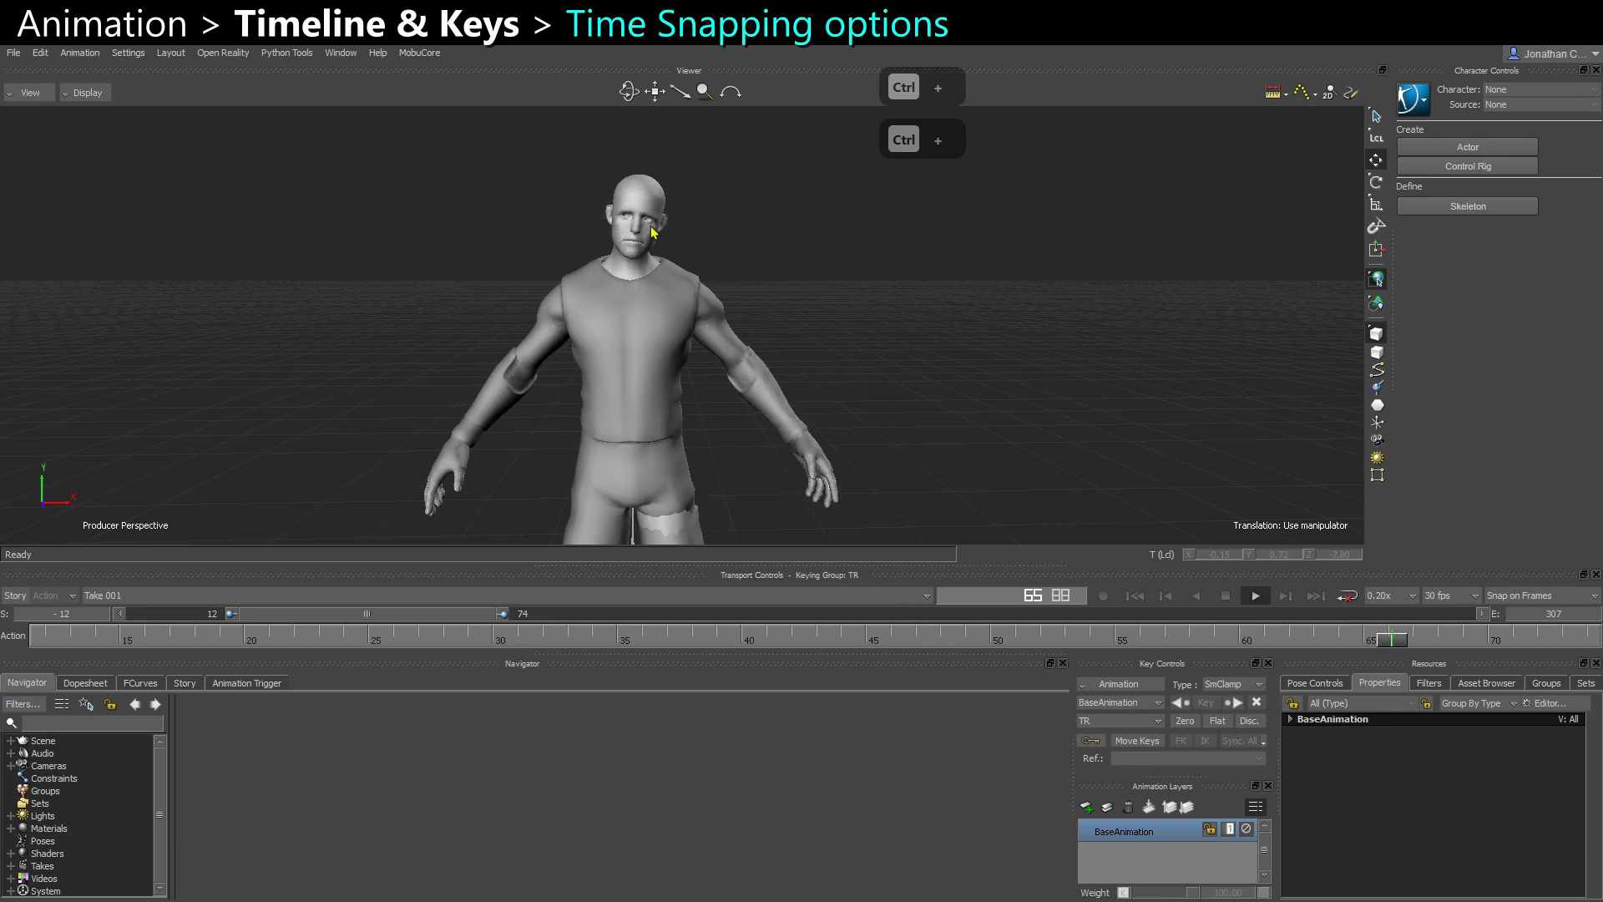
pyautogui.hotkey('ctrl', 'space')
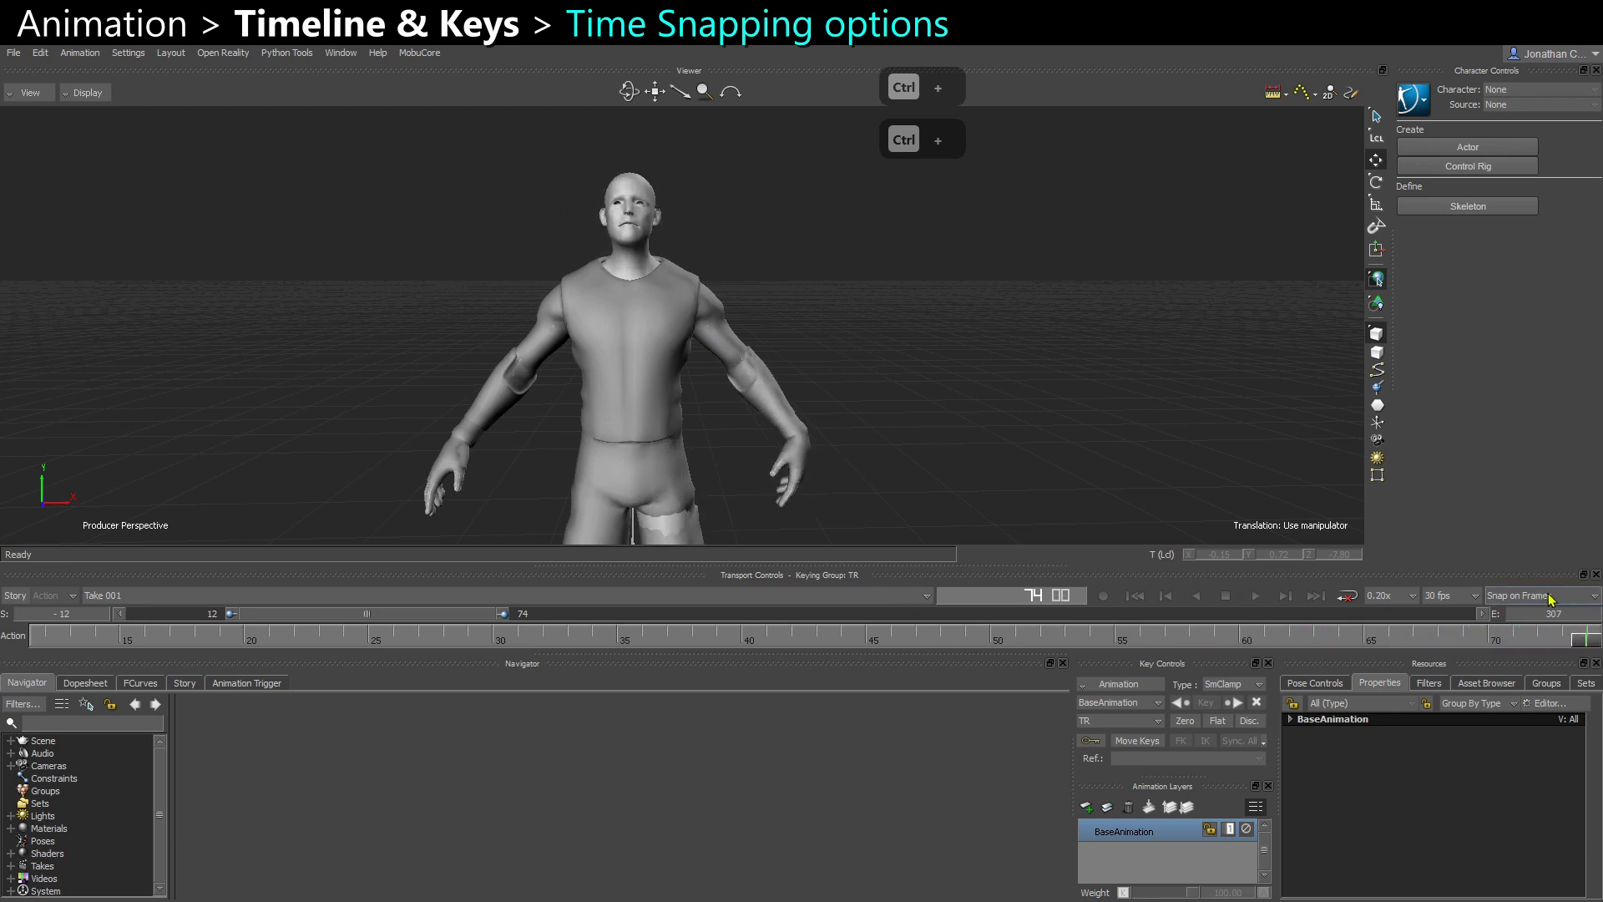
# - Set time snapping to Play on Frames and test it by playing the take and scrubbing between frames
pyautogui.click(1549, 598)
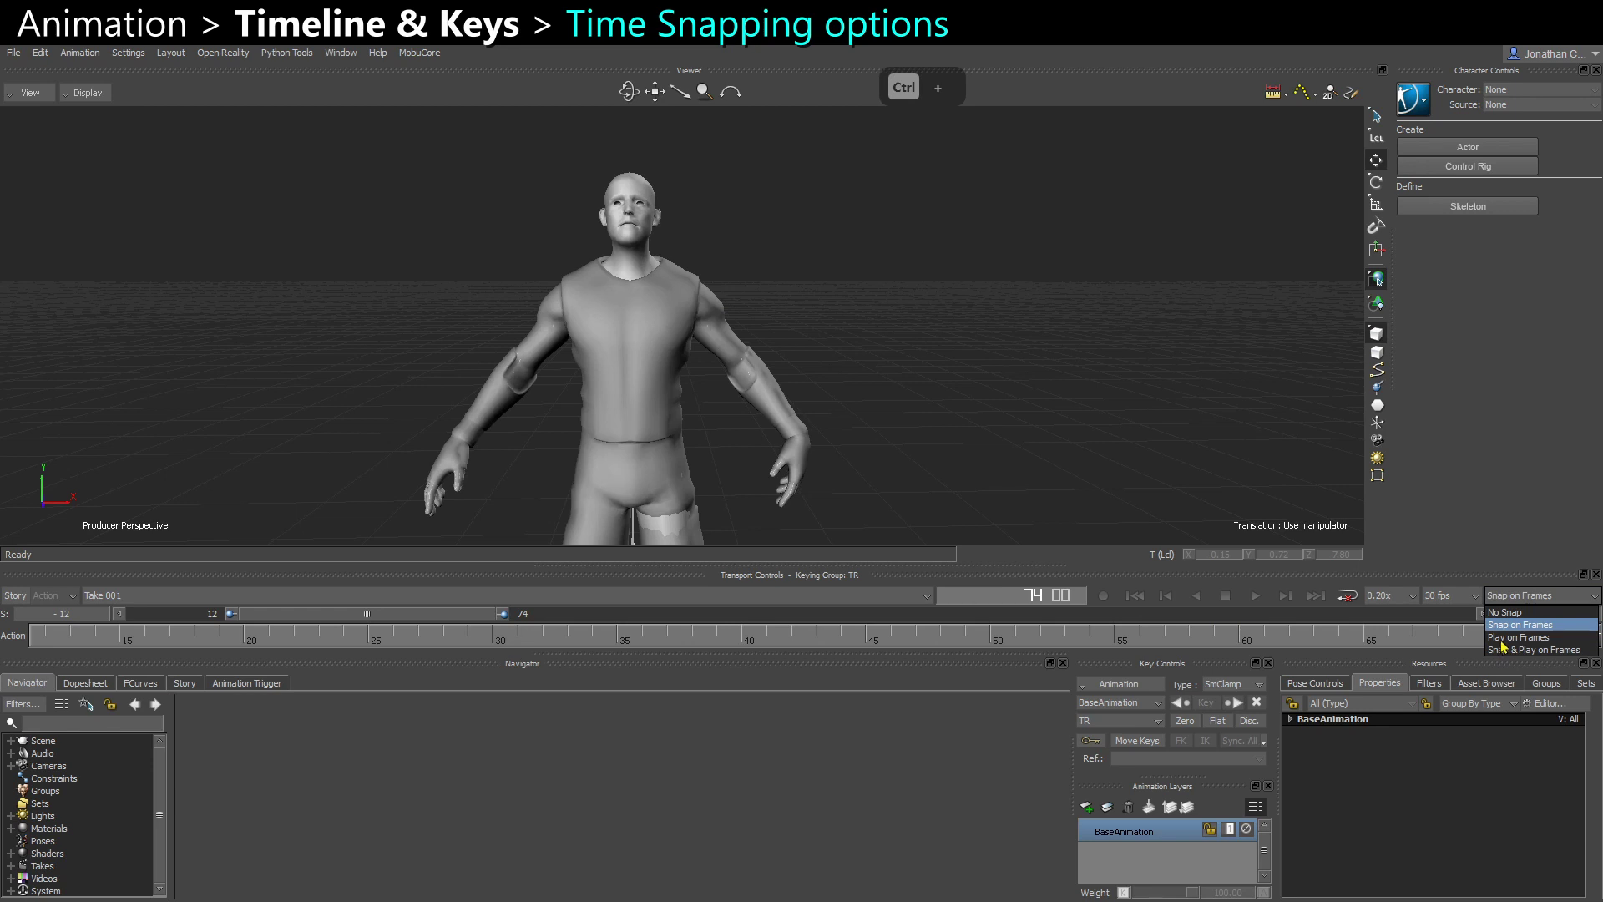
pyautogui.click(1513, 638)
pyautogui.press('space')
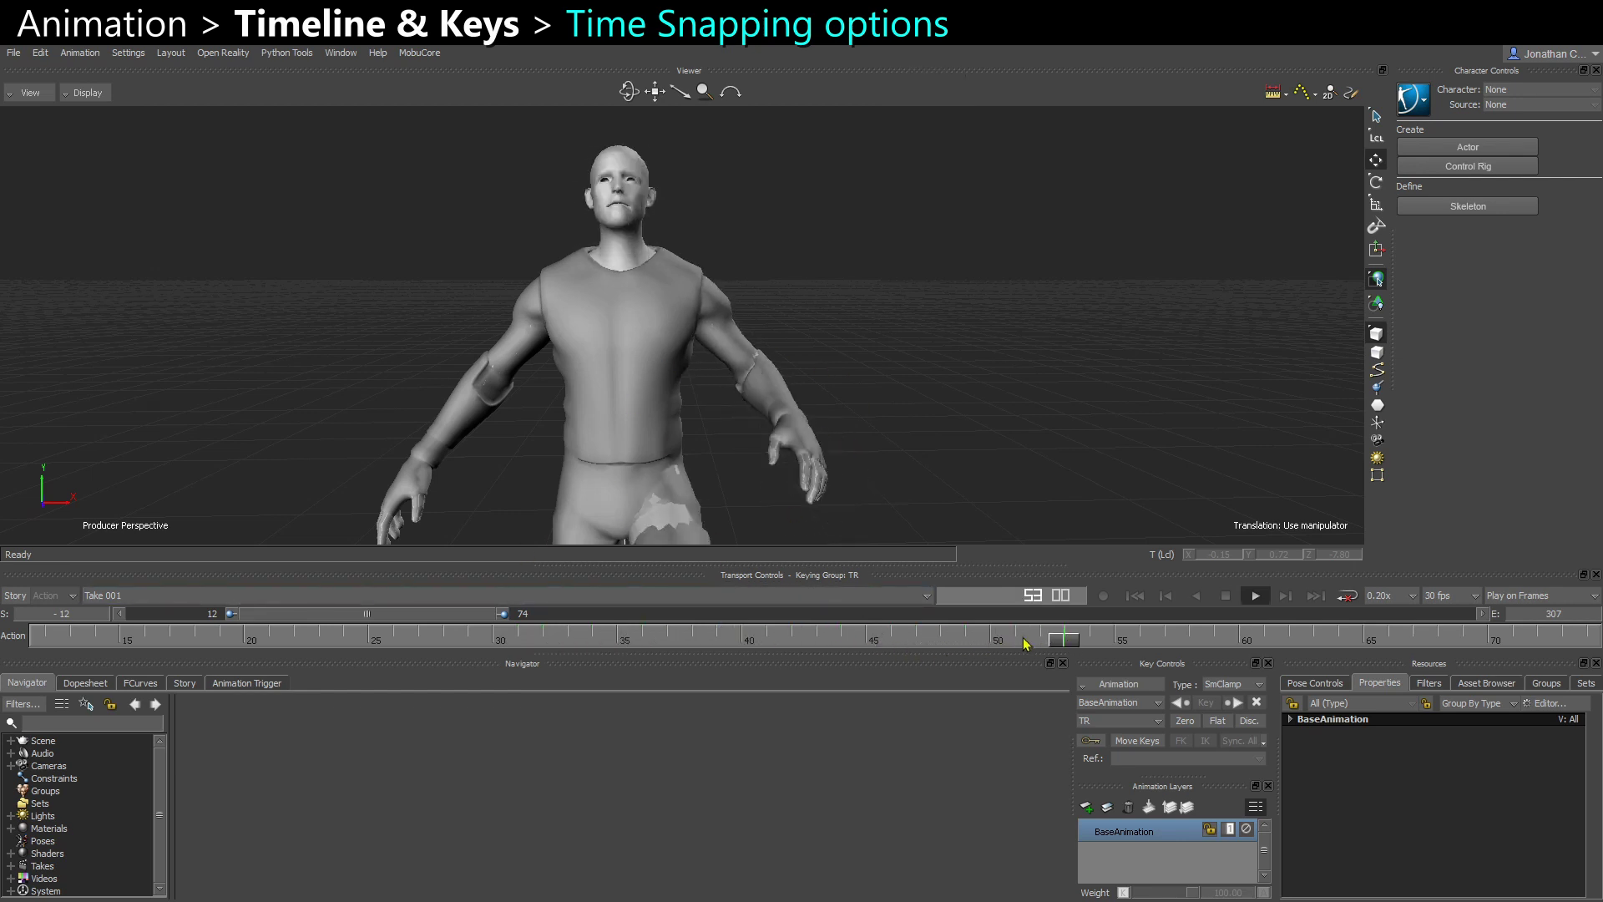
pyautogui.hotkey('ctrl', 'space')
pyautogui.moveTo(1073, 642); pyautogui.dragTo(1045, 648)
# - Switch the viewer to X-Ray display, select the thigh_l bone and scrub the timeline past frame 55
pyautogui.hotkey('ctrl', 'a')
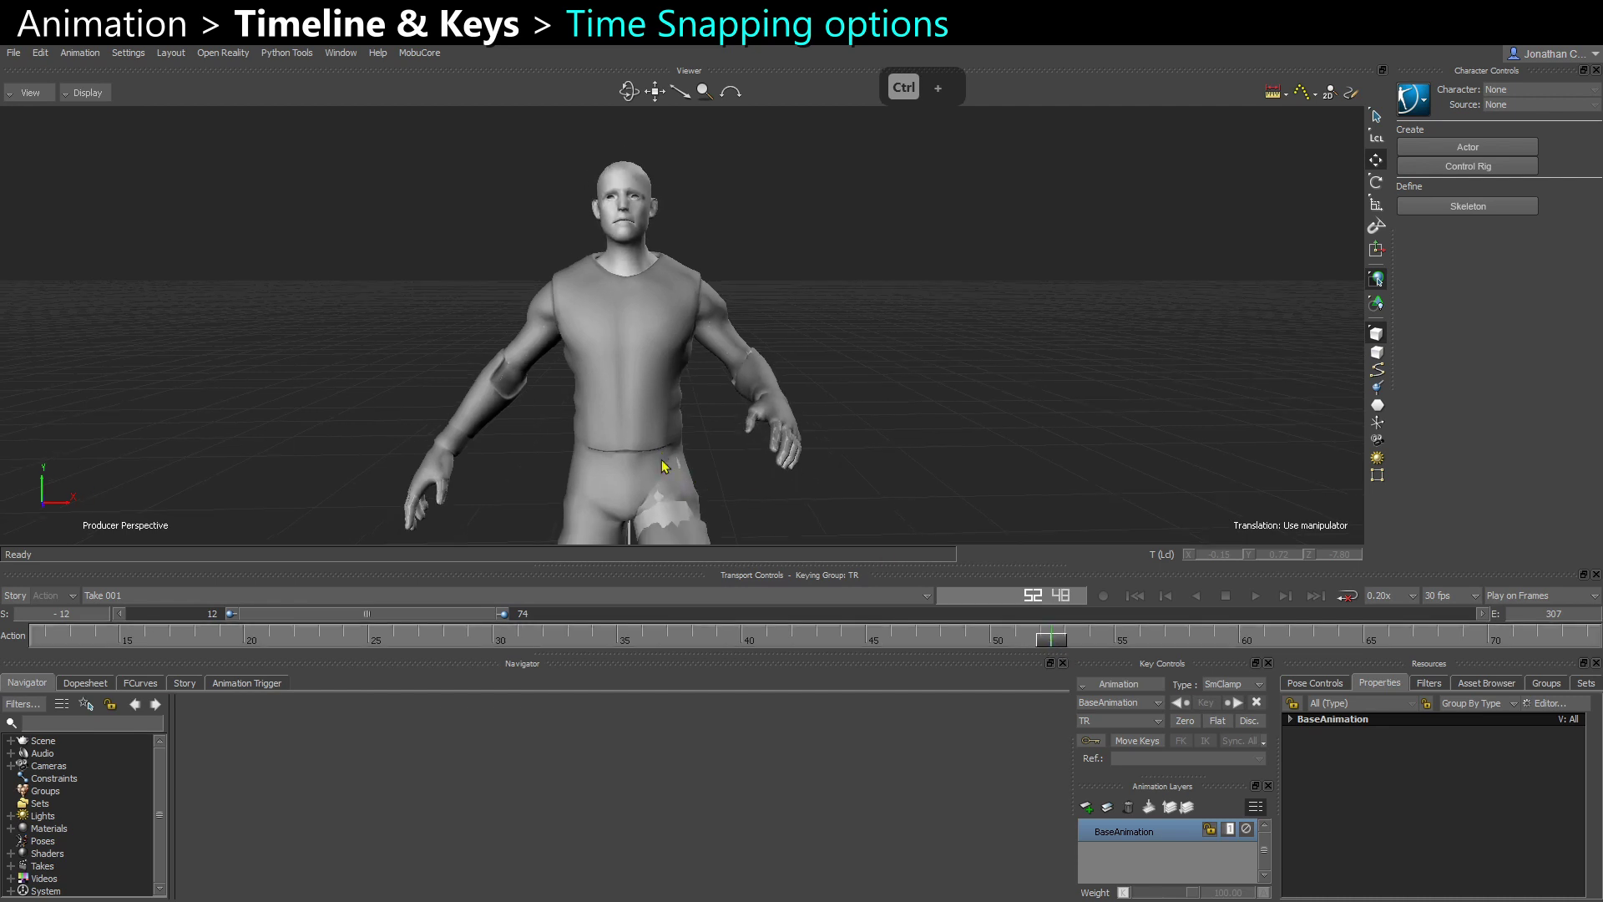
pyautogui.hotkey('ctrl', 'a')
pyautogui.click(668, 528)
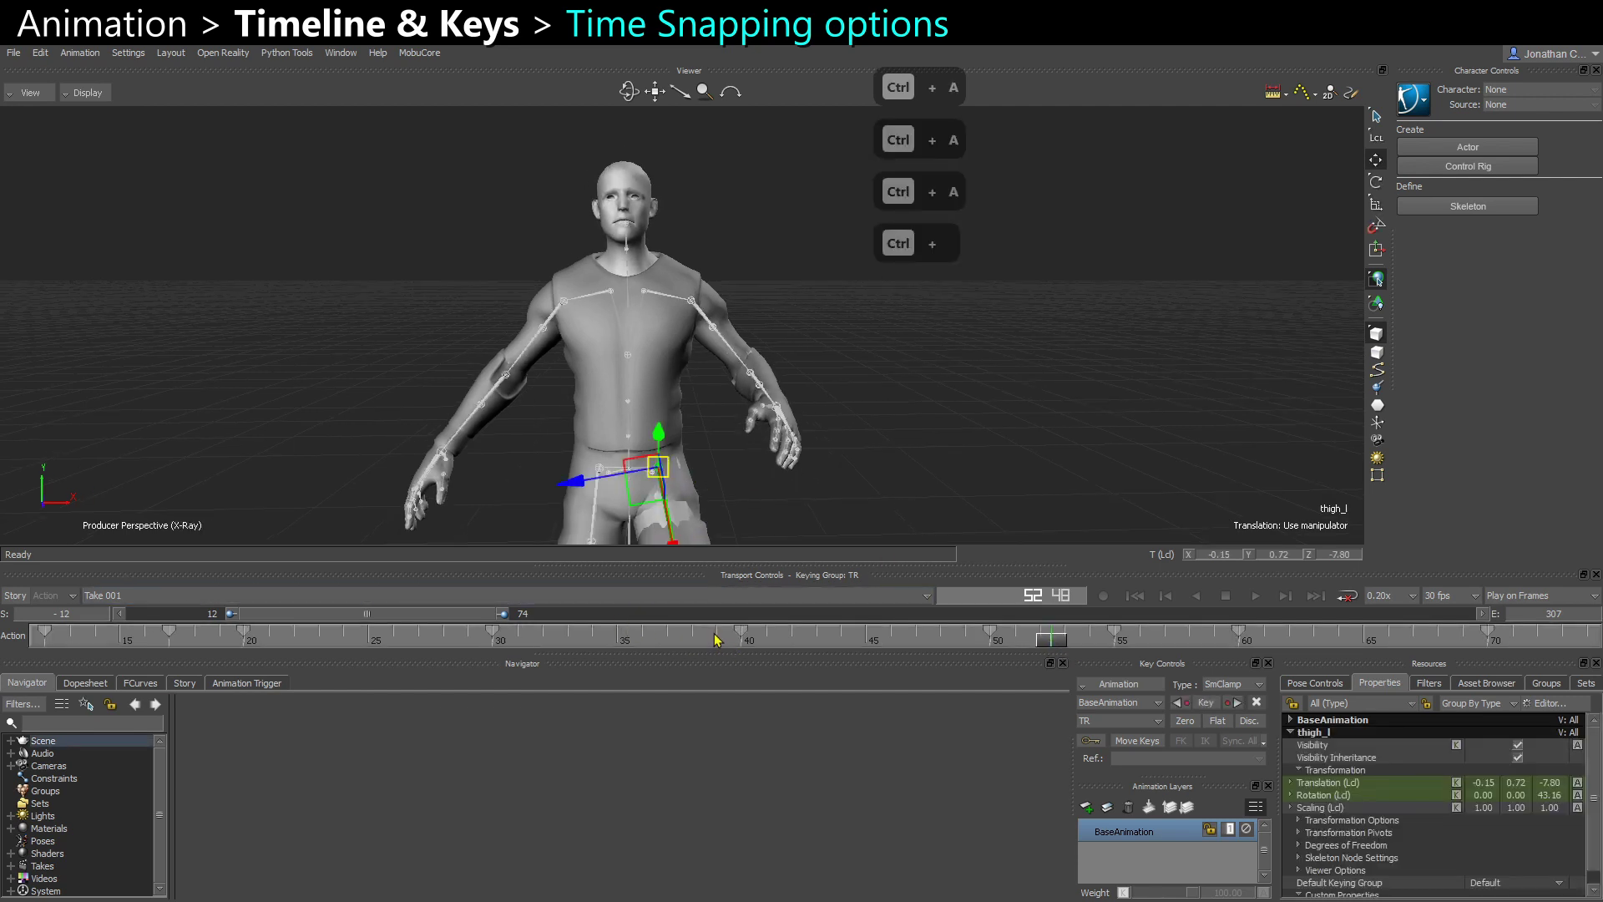
pyautogui.click(1117, 639)
pyautogui.moveTo(1116, 639); pyautogui.dragTo(1200, 636)
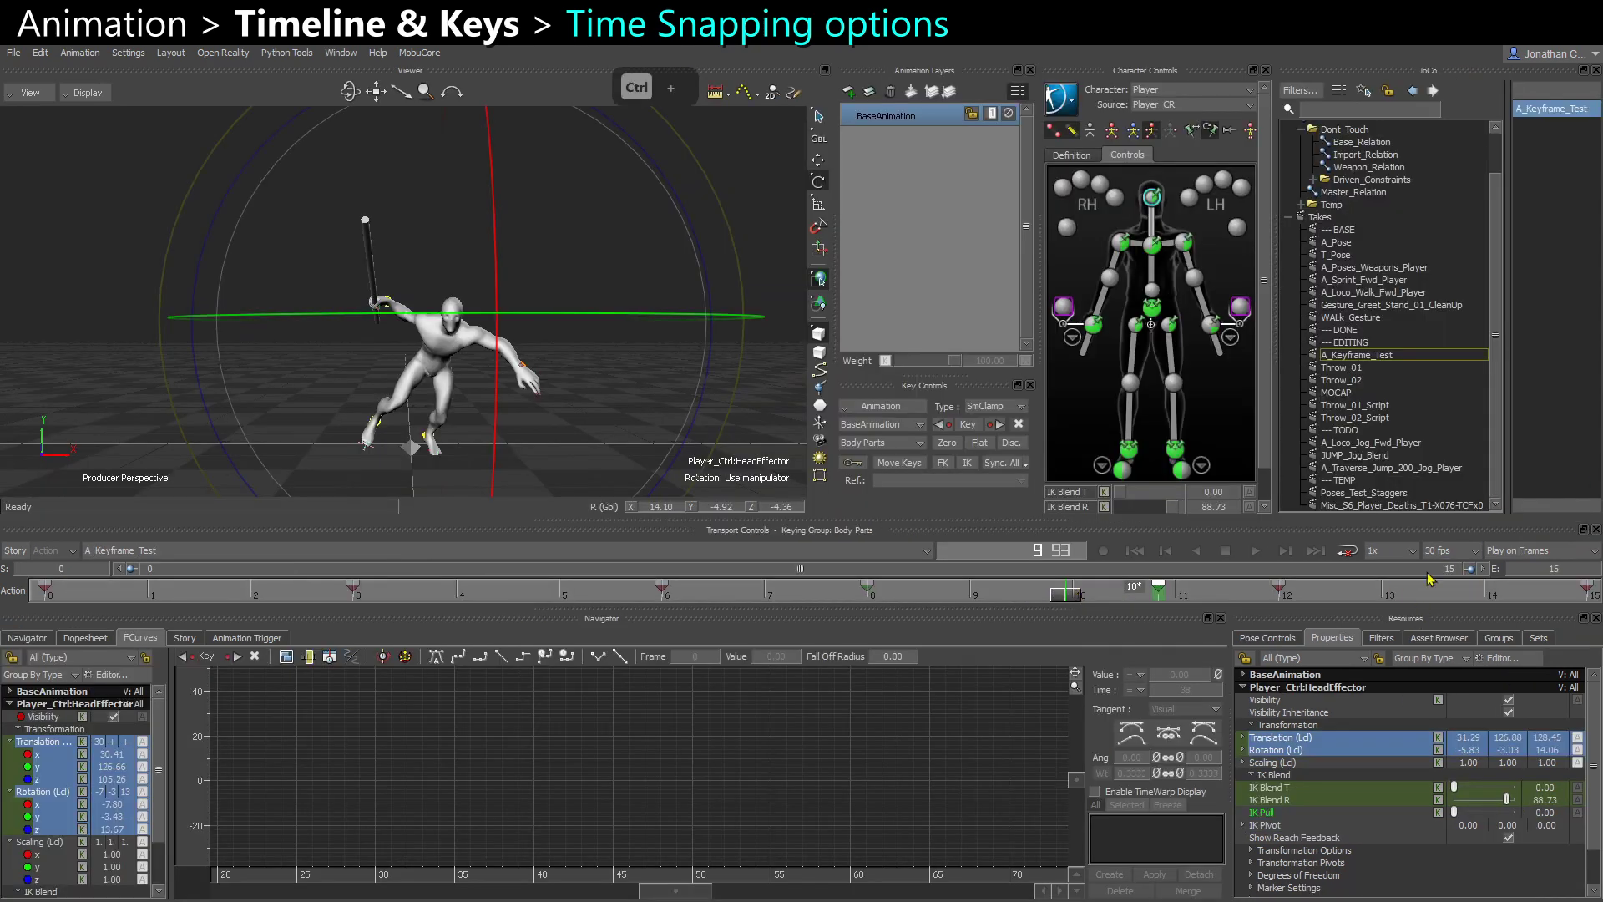
# - Scrub near frame 10 of the A_Keyframe_Test take and step back and forth across its off-frame key
pyautogui.moveTo(1062, 607); pyautogui.dragTo(1053, 587)
pyautogui.hotkey('ctrl', 'Right')
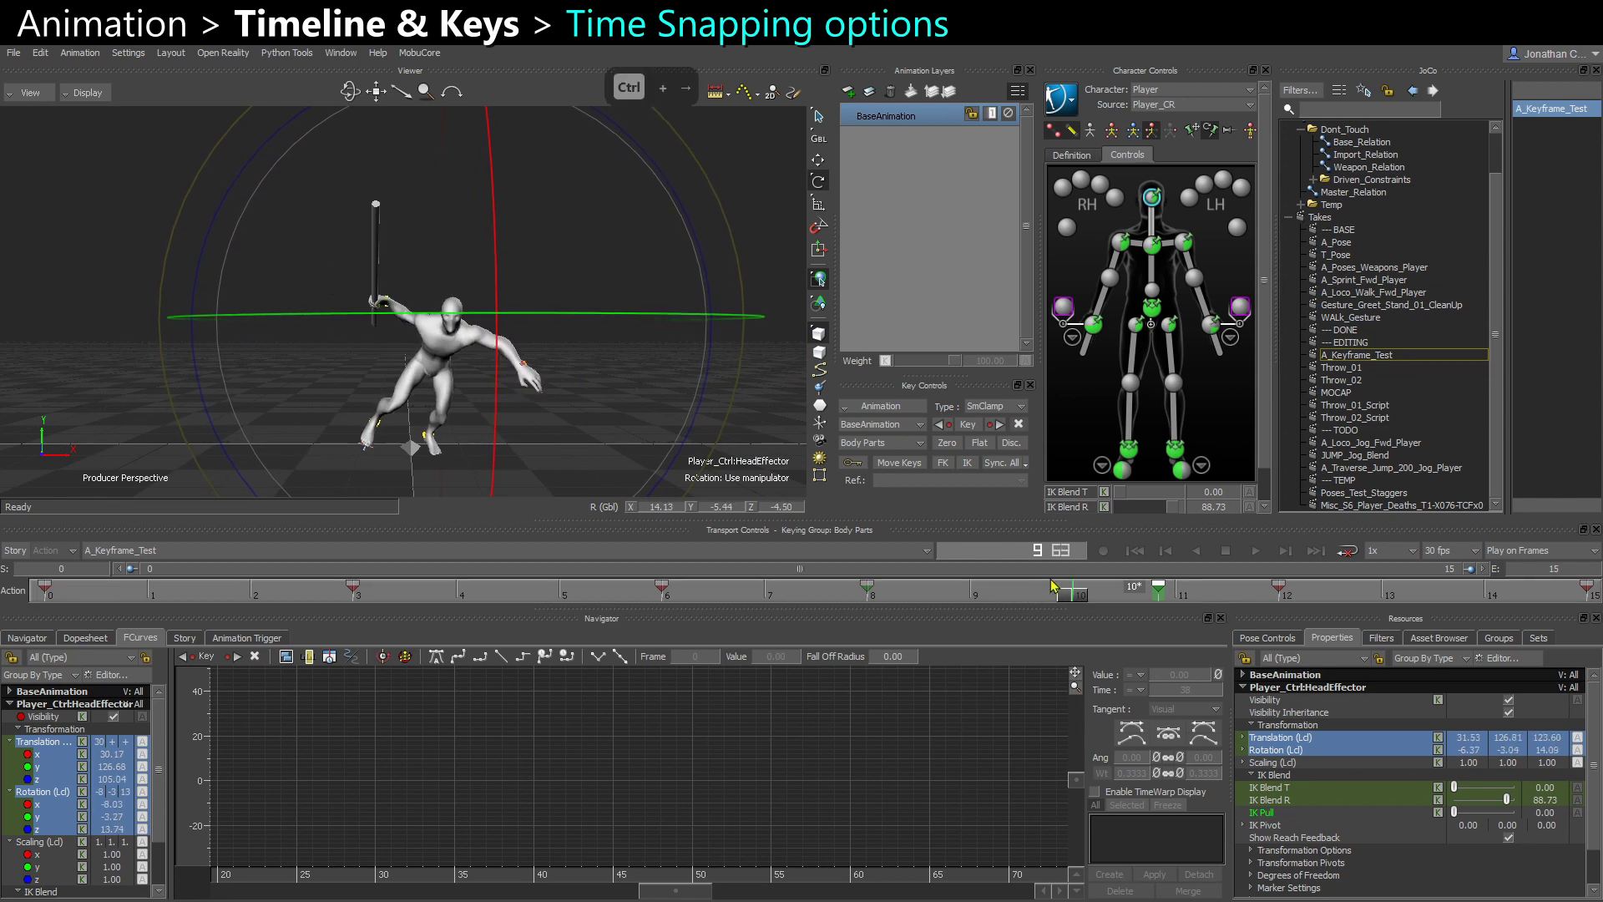
pyautogui.hotkey('ctrl', 'Right')
pyautogui.hotkey('ctrl', 'Left')
pyautogui.hotkey('ctrl', 'Left')
pyautogui.hotkey('ctrl', 'Right')
pyautogui.hotkey('ctrl', 'Right')
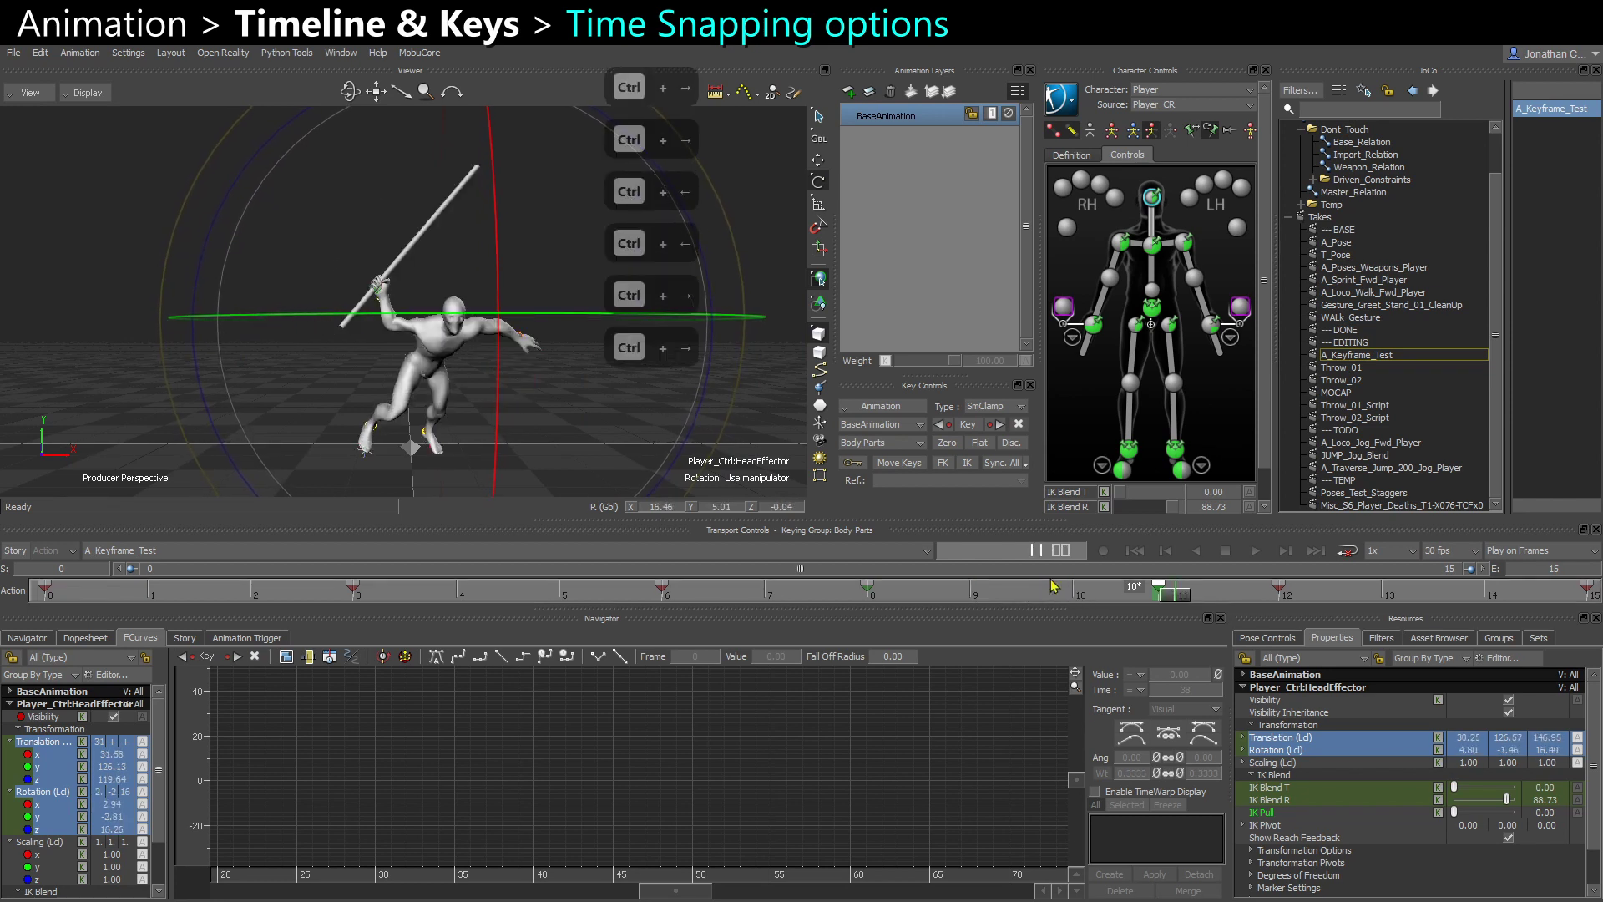
pyautogui.hotkey('ctrl', 'Left')
pyautogui.hotkey('ctrl', 'Right')
pyautogui.hotkey('ctrl', 'Left')
pyautogui.hotkey('ctrl', 'Left')
pyautogui.hotkey('ctrl', 'Right')
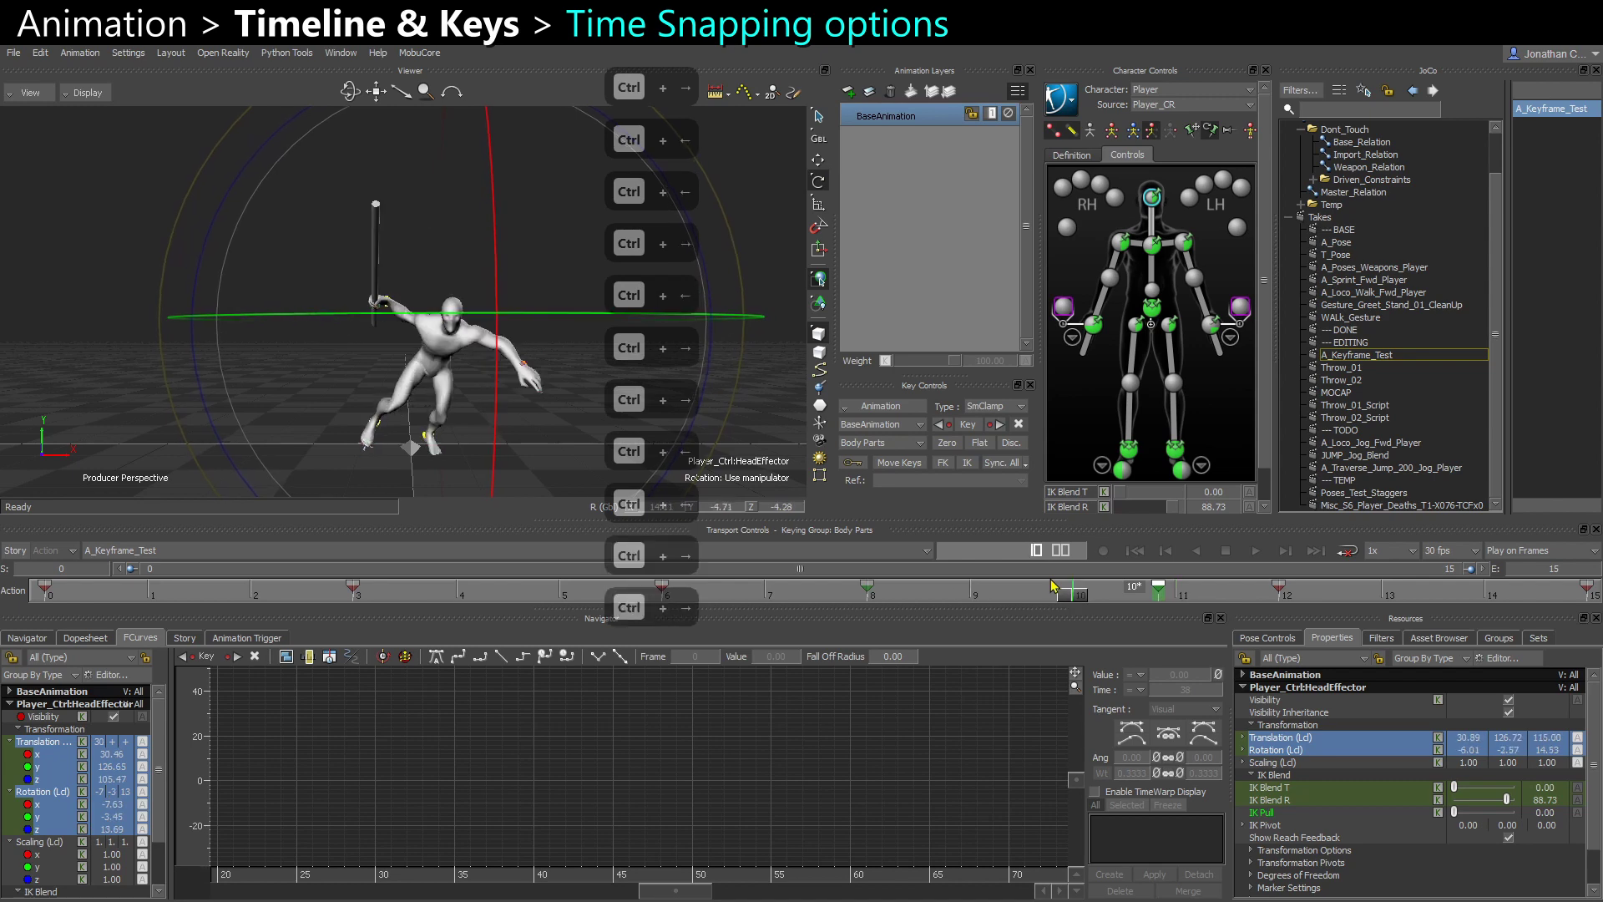
pyautogui.hotkey('ctrl', 'Right')
pyautogui.hotkey('ctrl', 'Right')
pyautogui.hotkey('ctrl', 'Left')
pyautogui.hotkey('ctrl', 'Left')
pyautogui.hotkey('ctrl', 'Right')
pyautogui.hotkey('ctrl', 'Right')
pyautogui.hotkey('ctrl', 'Right')
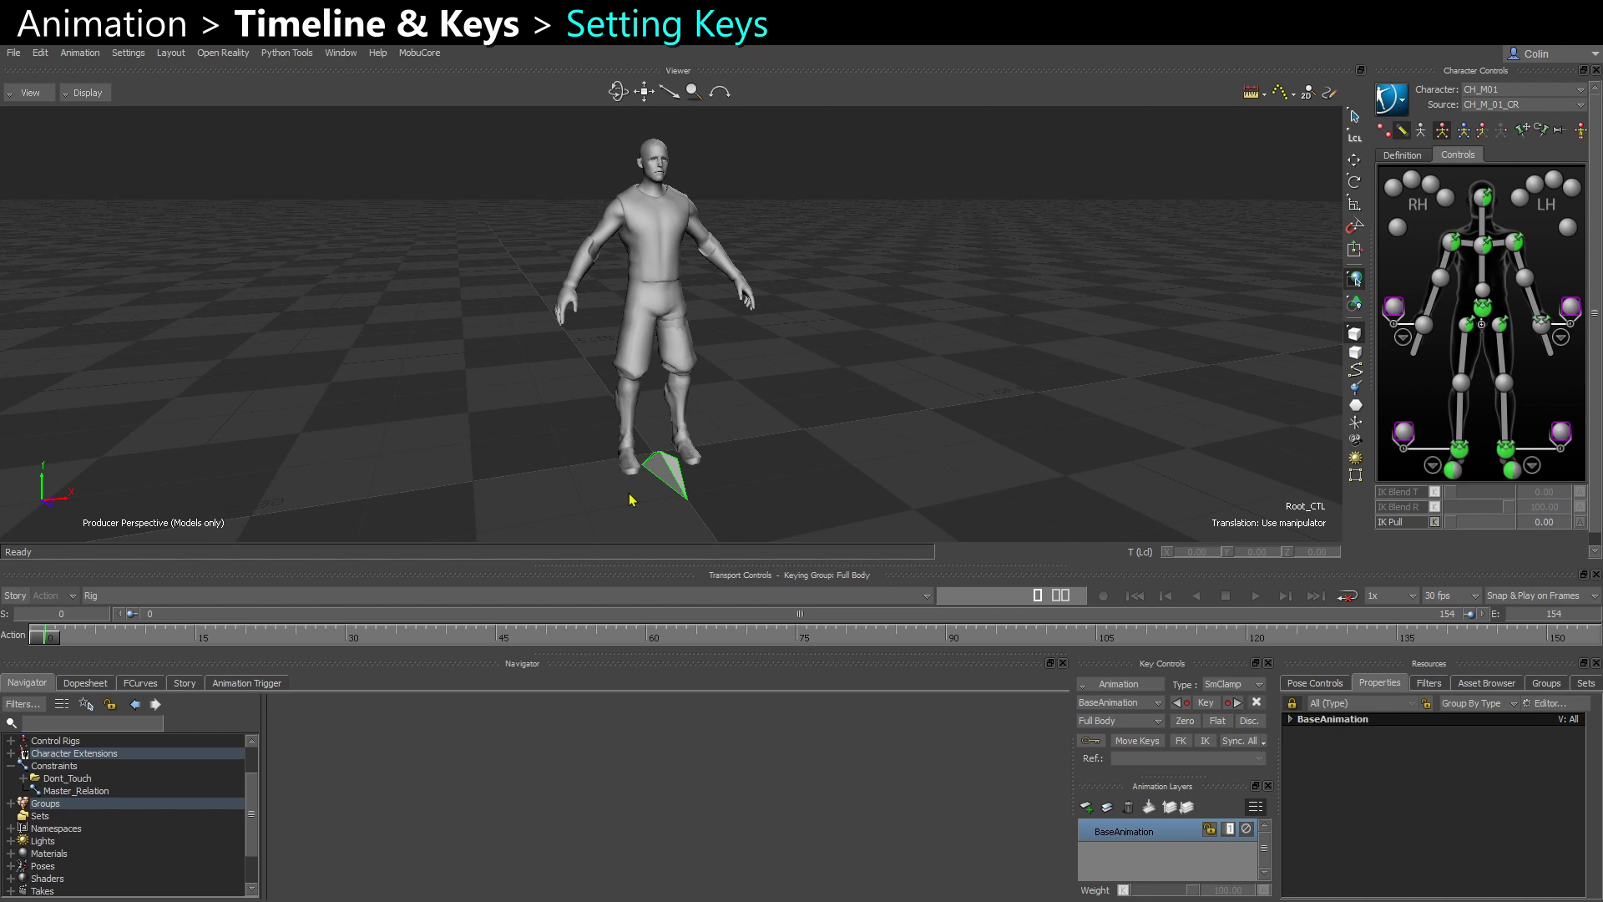
# - Set a Full Body key on Root_CTL at frame 0 and move the time slider to frame 10
pyautogui.press('s')
pyautogui.moveTo(139, 640); pyautogui.dragTo(145, 640)
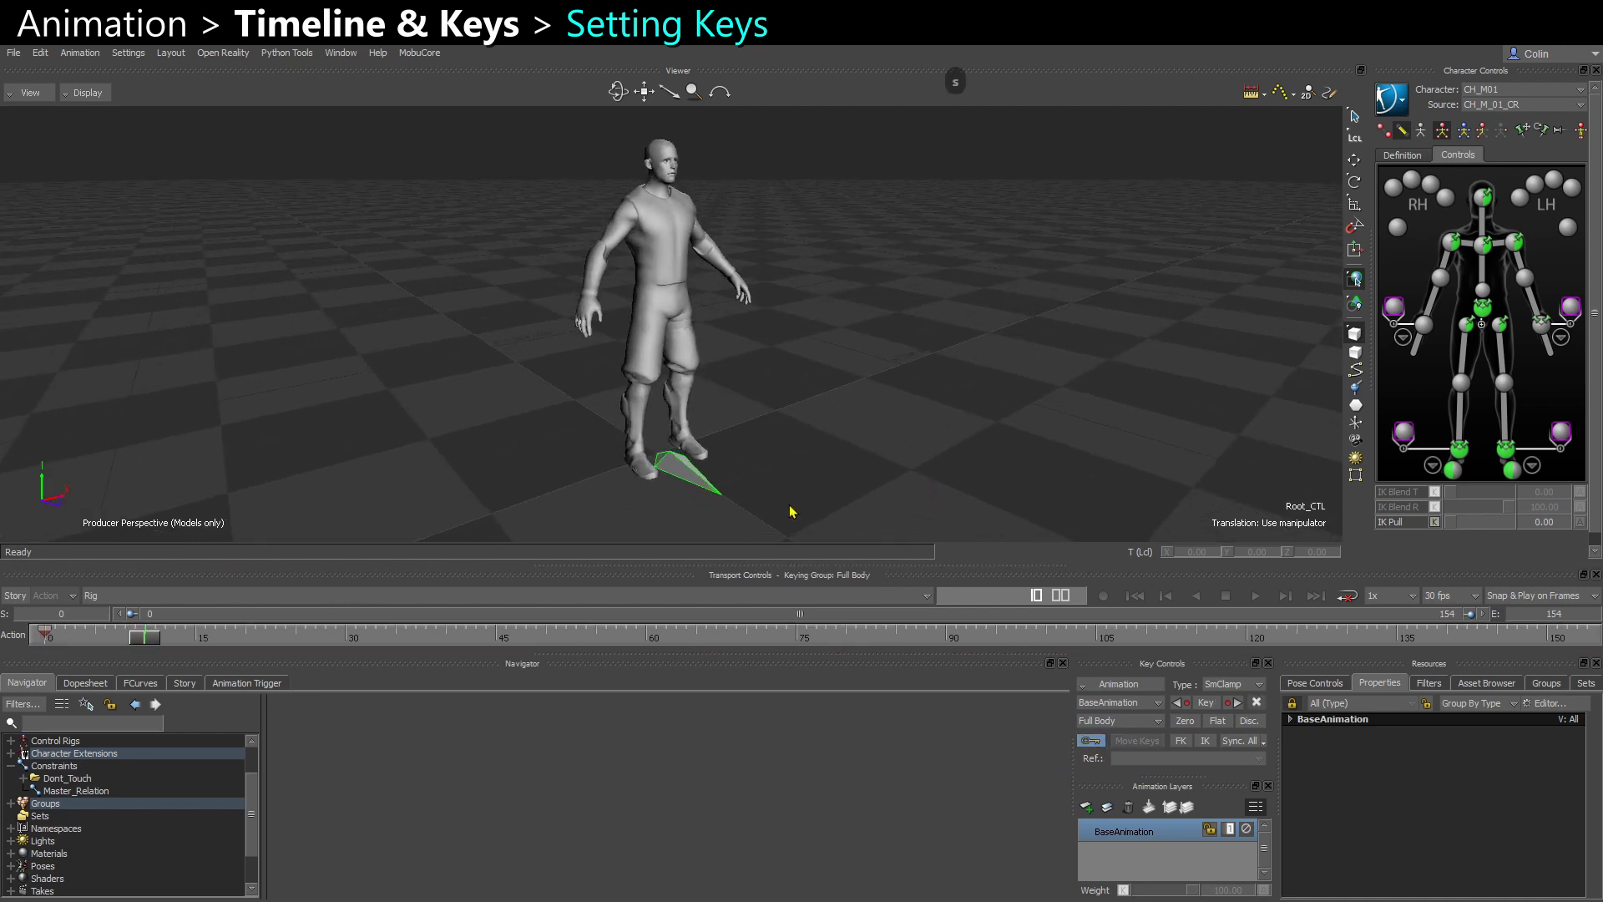
pyautogui.press('w')
pyautogui.moveTo(701, 461); pyautogui.dragTo(864, 466)
pyautogui.press('e')
pyautogui.hotkey('ctrl', 'z')
pyautogui.hotkey('ctrl', 'z')
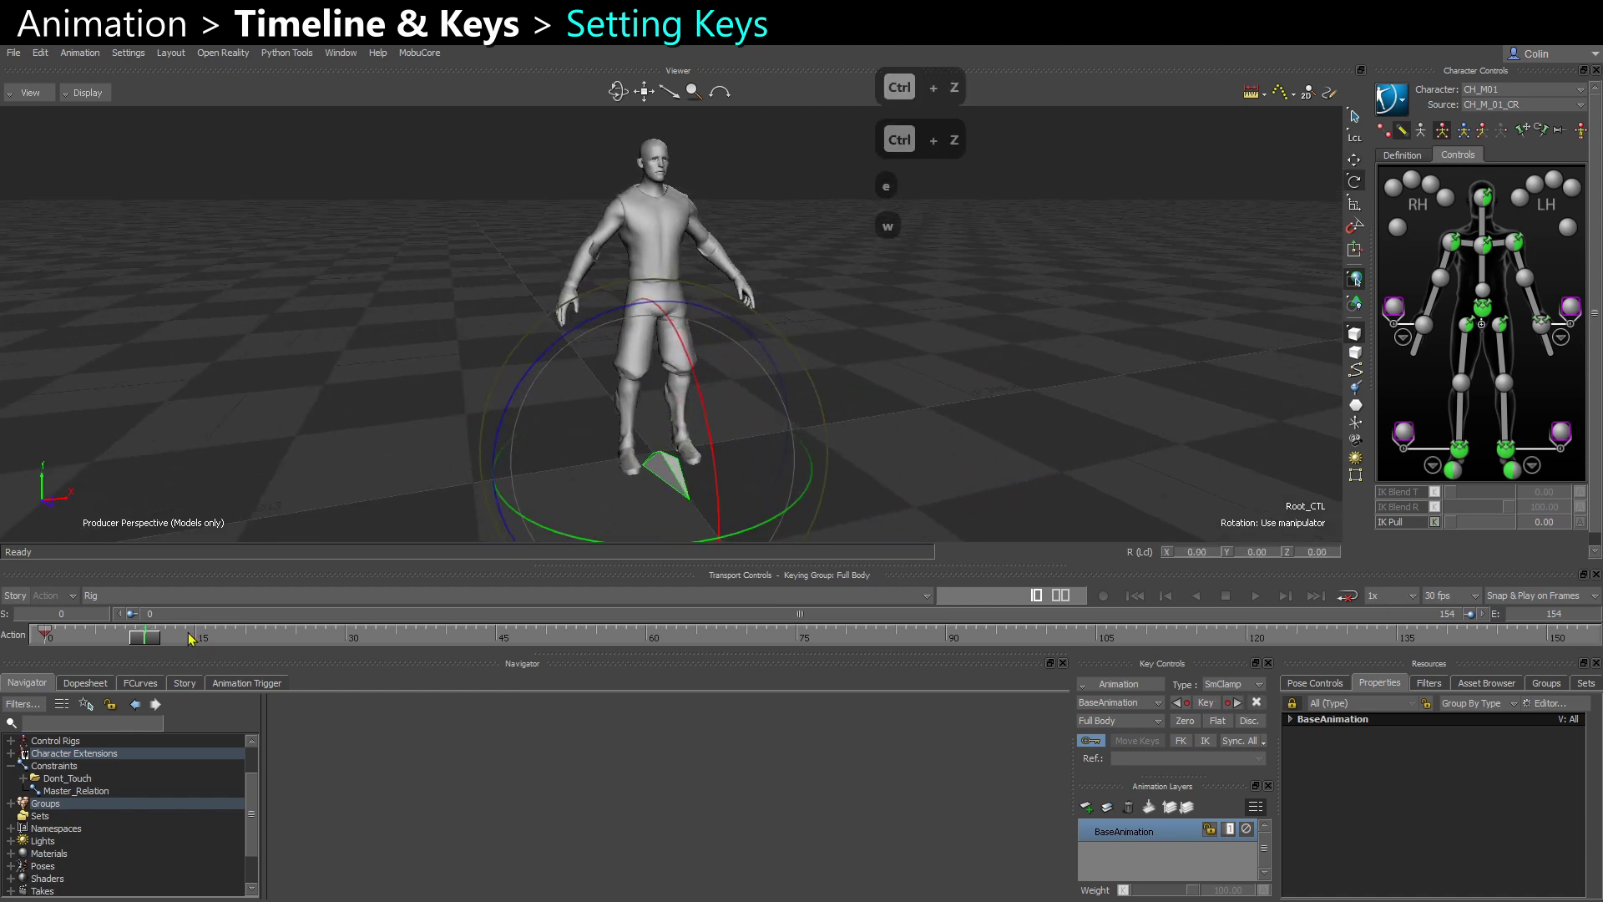
# - Add a key for Root_CTL at frame 30 with Key at time, without moving the time slider there
pyautogui.rightClick(190, 633)
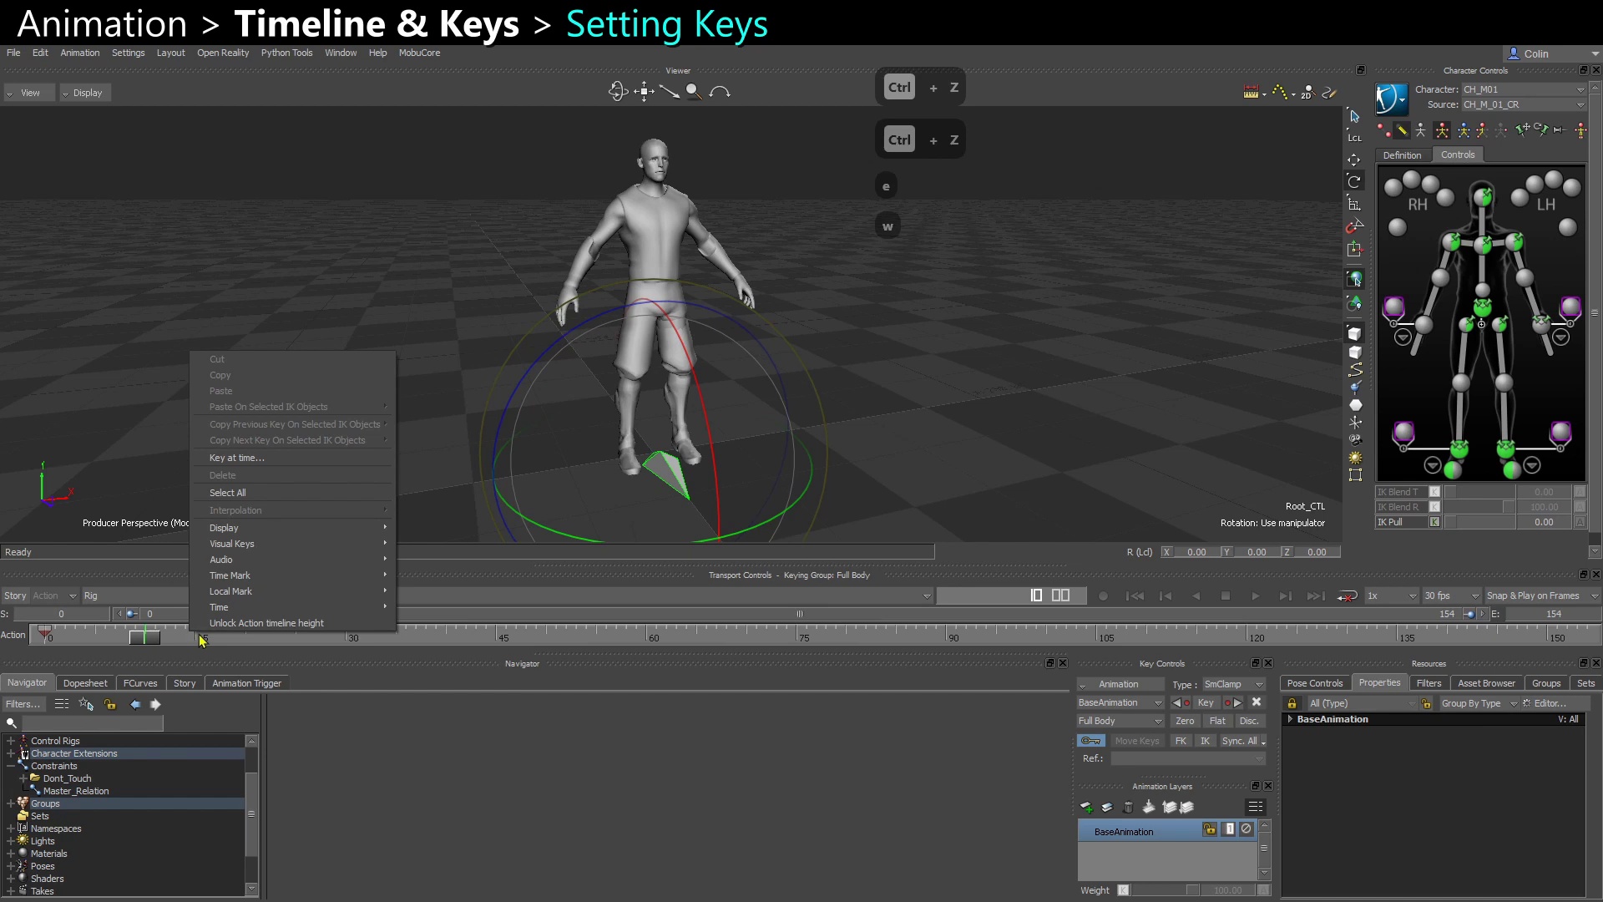
pyautogui.click(237, 457)
pyautogui.write('10')
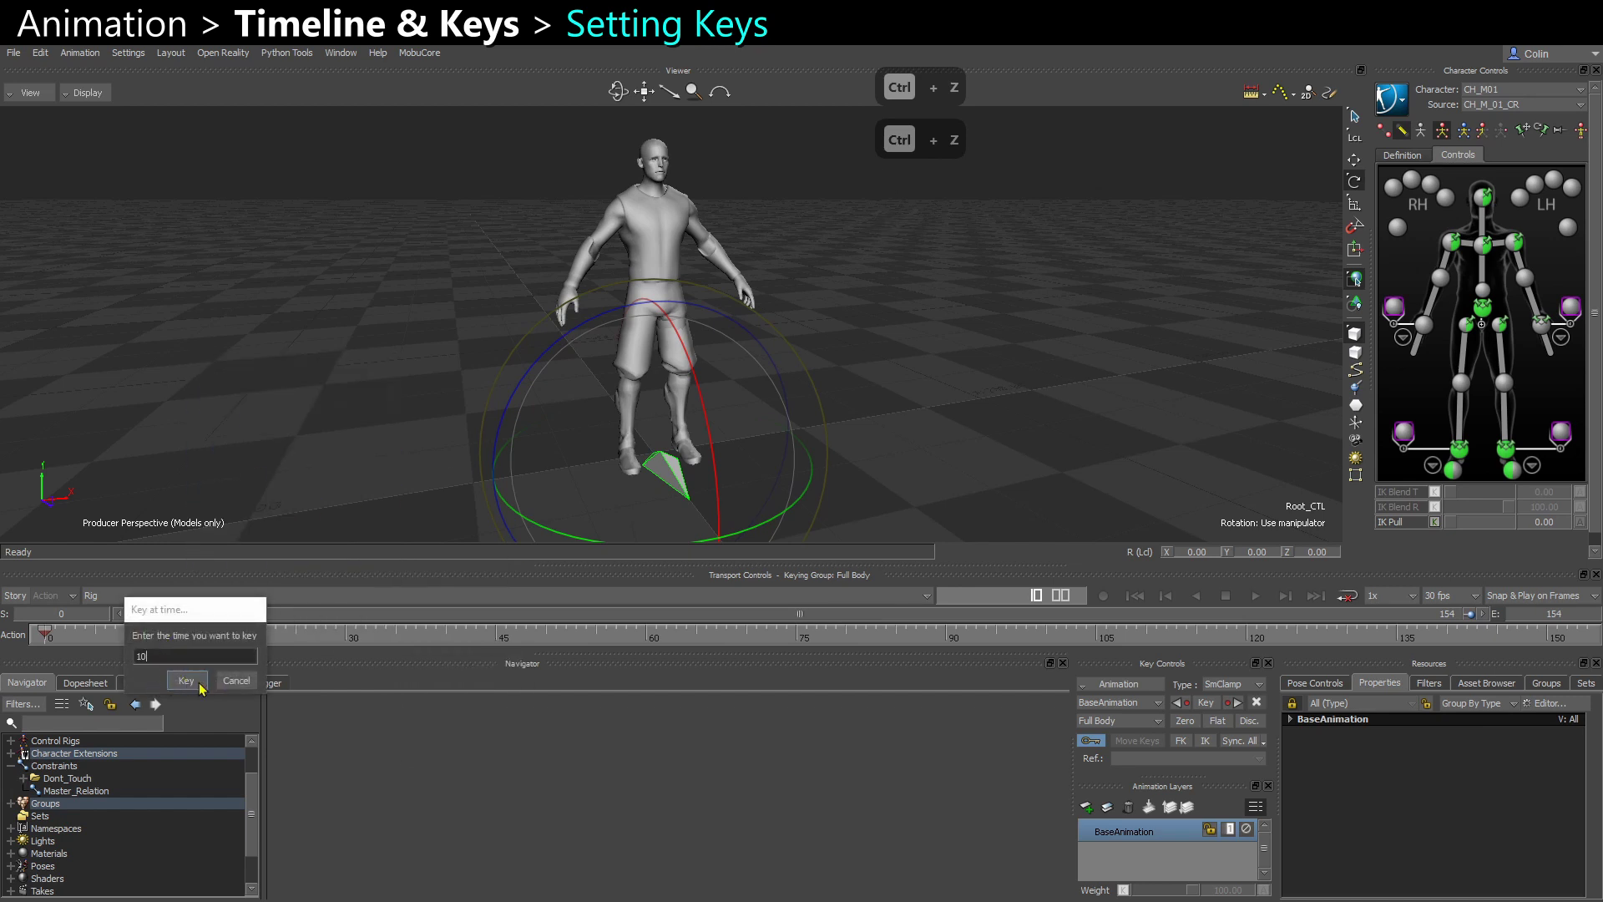
pyautogui.click(190, 681)
pyautogui.doubleClick(209, 661)
pyautogui.write('30')
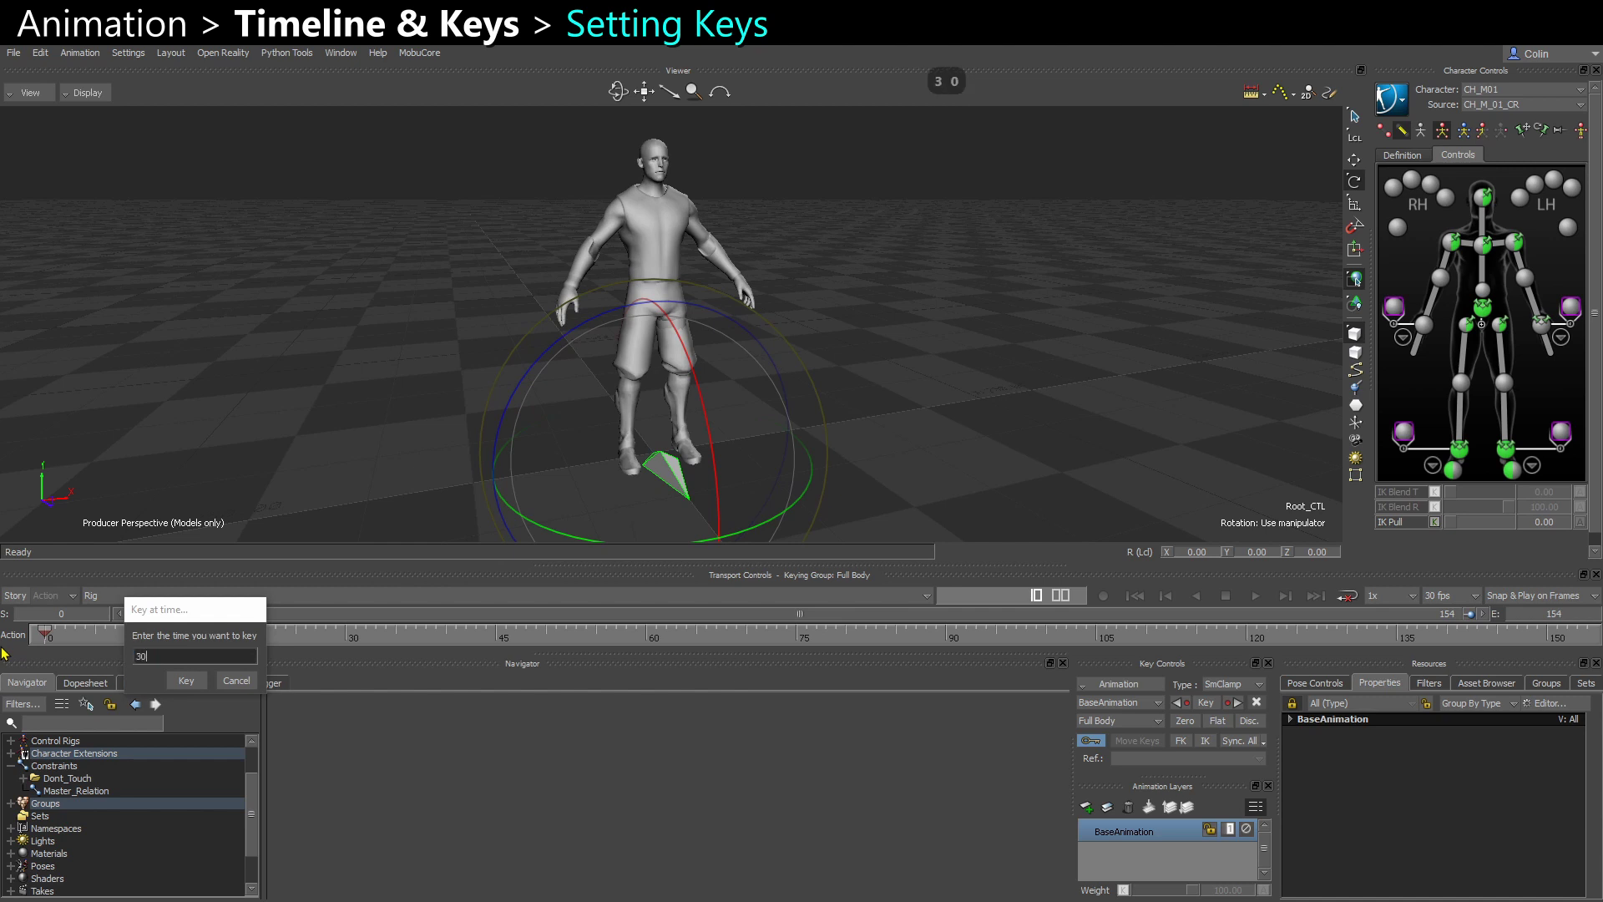
pyautogui.press('Return')
pyautogui.click(185, 681)
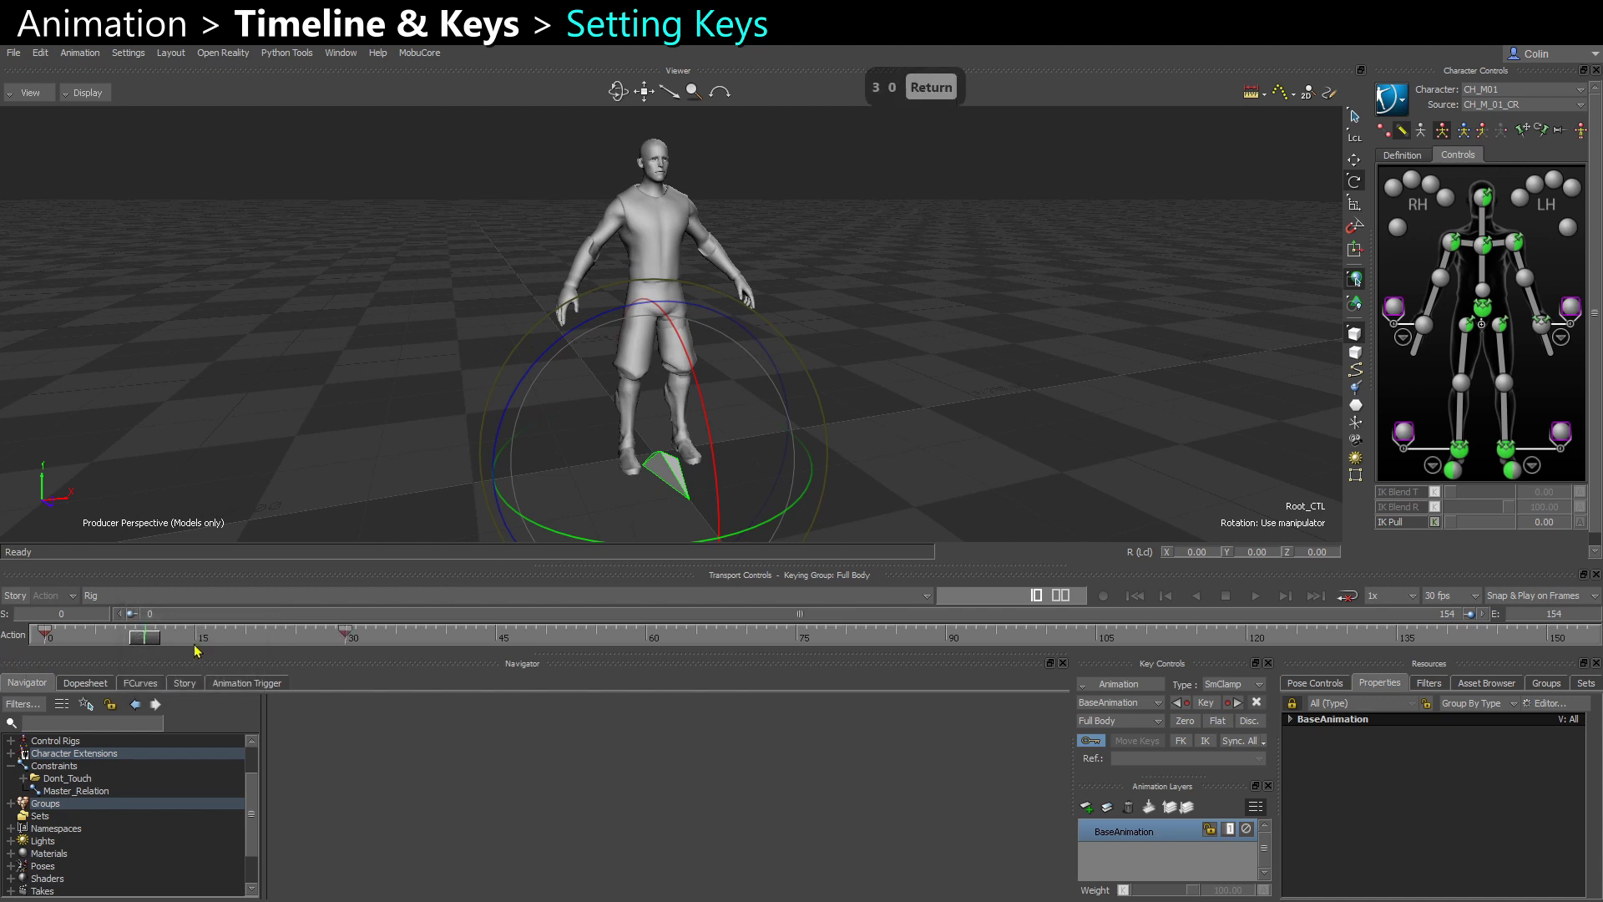
# - Show and frame Root_CTL's translation and rotation curves in FCurves, and insert a key on them at frame 12
pyautogui.click(139, 683)
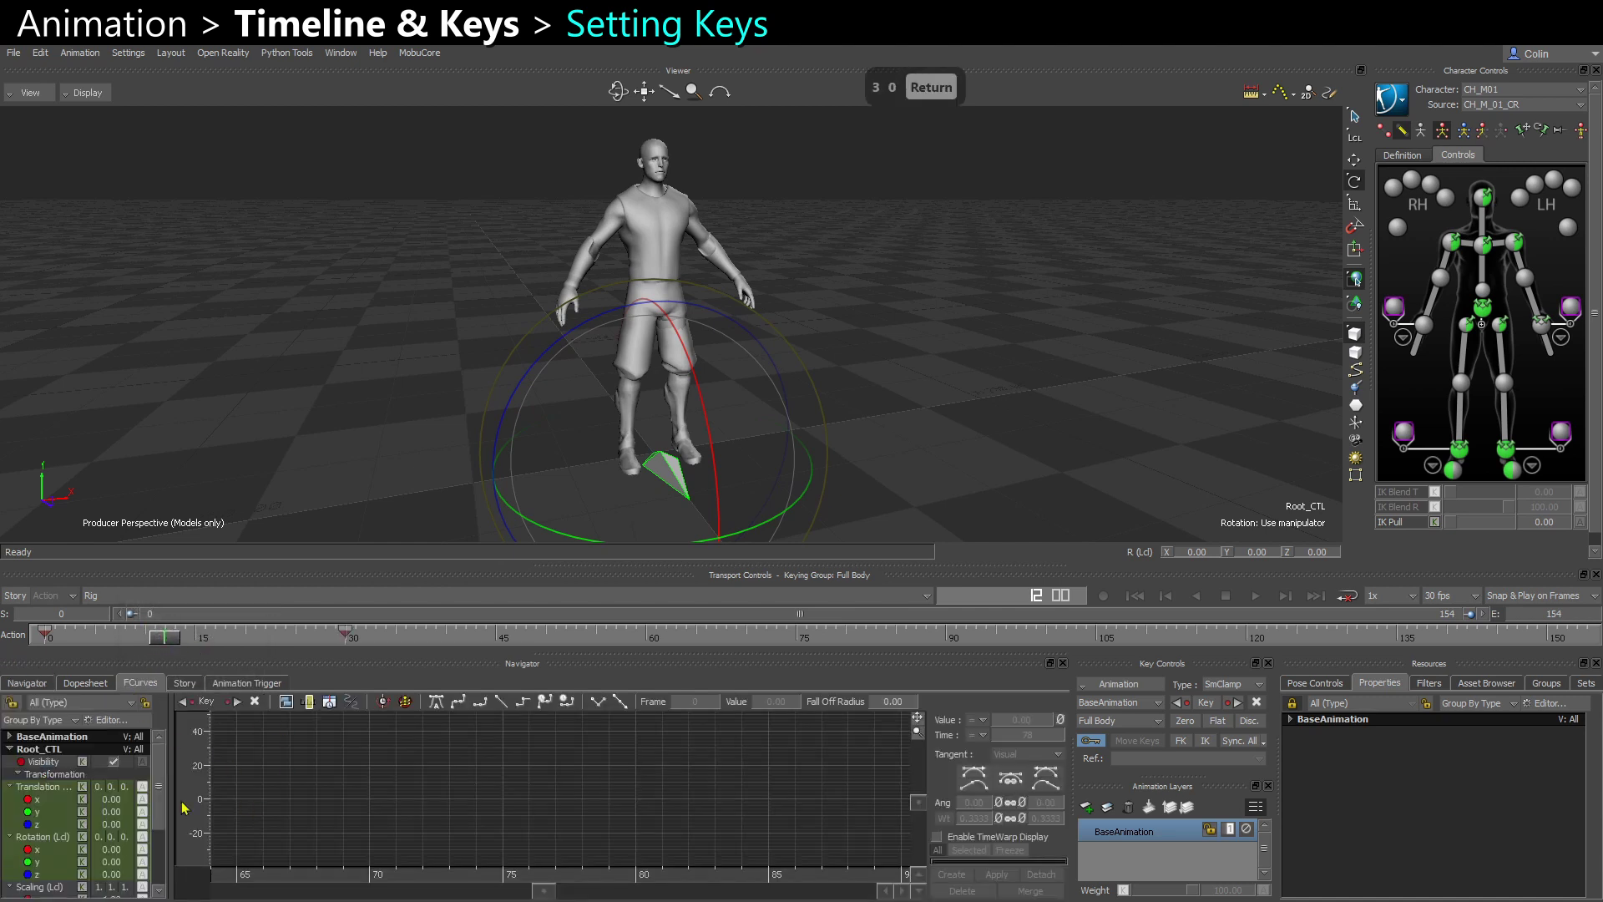
pyautogui.click(52, 838)
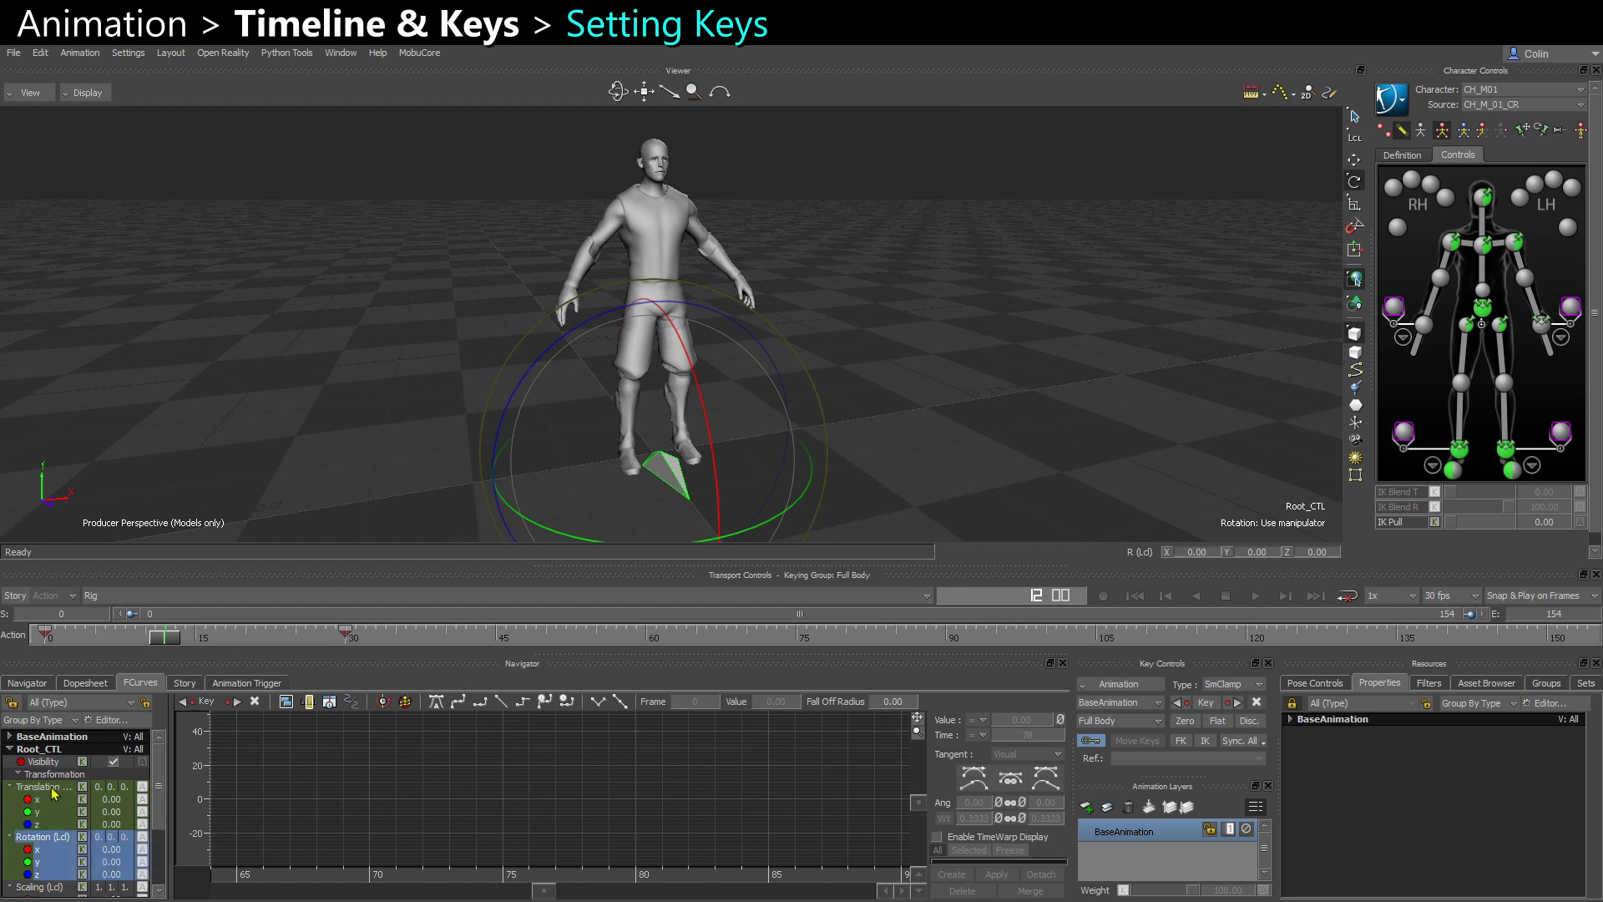
pyautogui.keyDown('ctrl'); pyautogui.click(52, 788); pyautogui.keyUp('ctrl')
pyautogui.press('f')
pyautogui.keyDown('ctrl'); pyautogui.moveTo(486, 787); pyautogui.dragTo(515, 816); pyautogui.keyUp('ctrl')
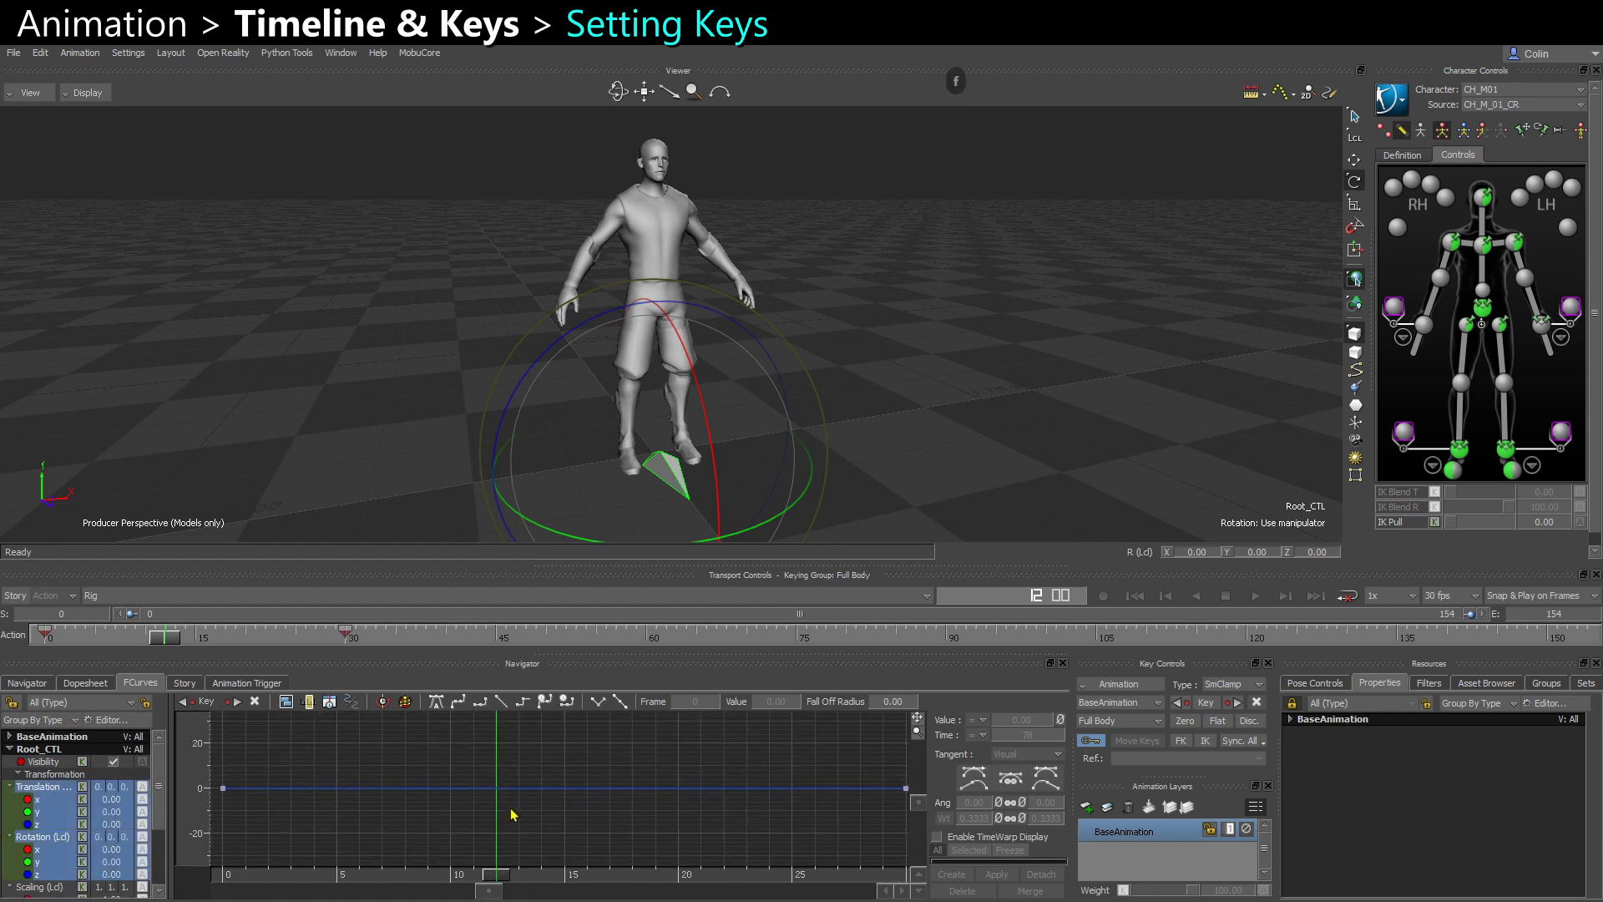
pyautogui.hotkey('alt', 'i')
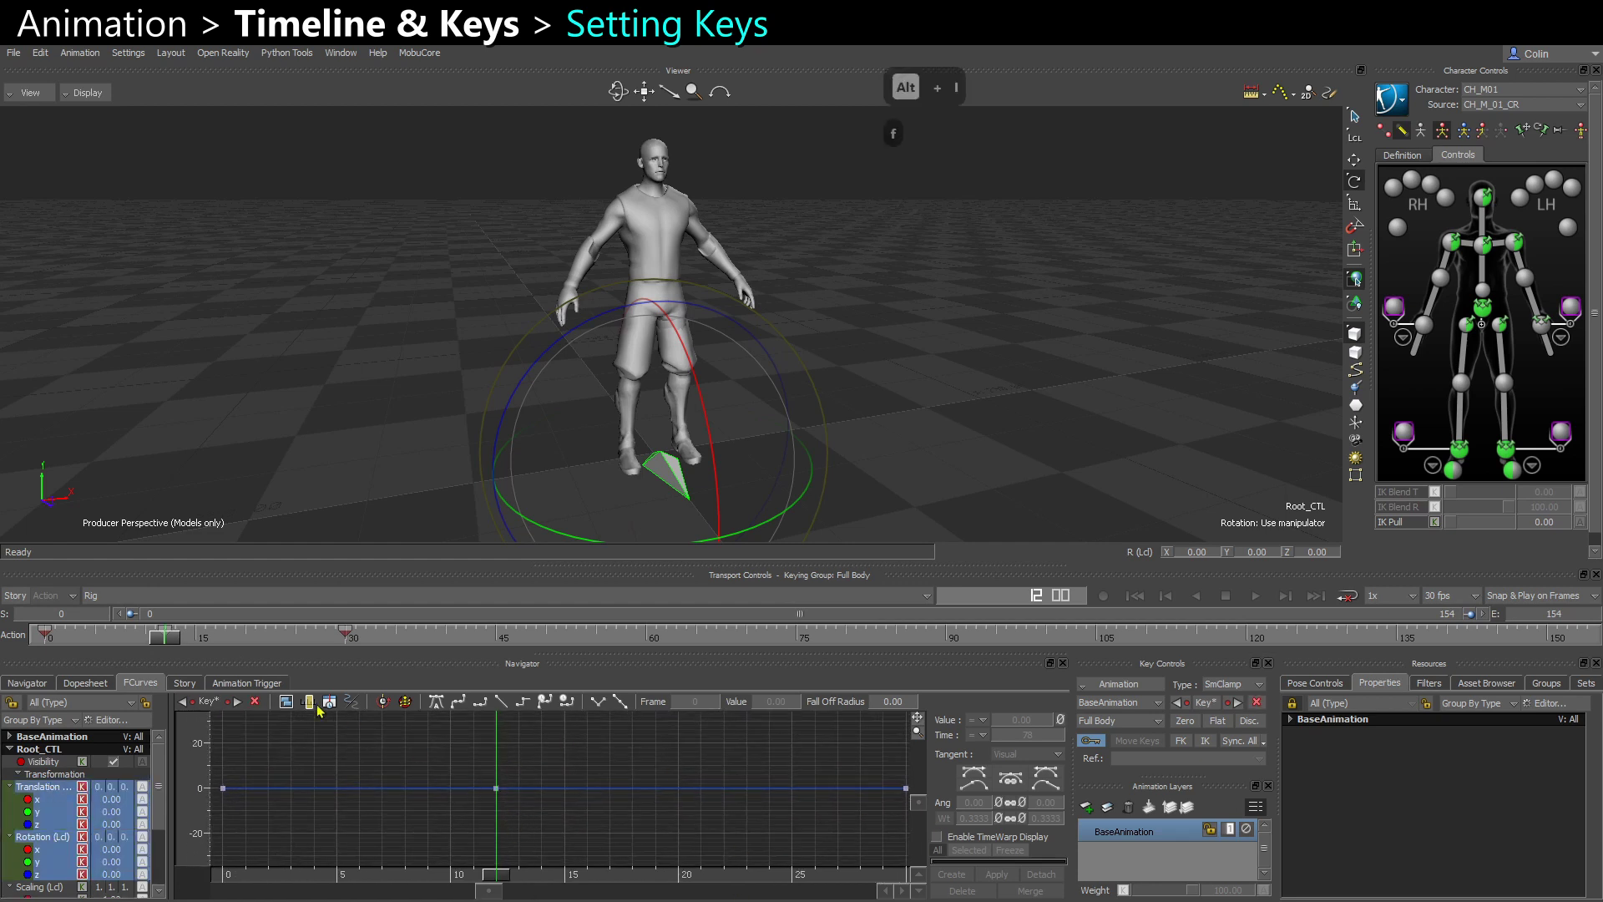
# - Go to frame 19 and cycle the character's keying mode from Full Body through Body Parts to TR
pyautogui.moveTo(167, 639); pyautogui.dragTo(234, 658)
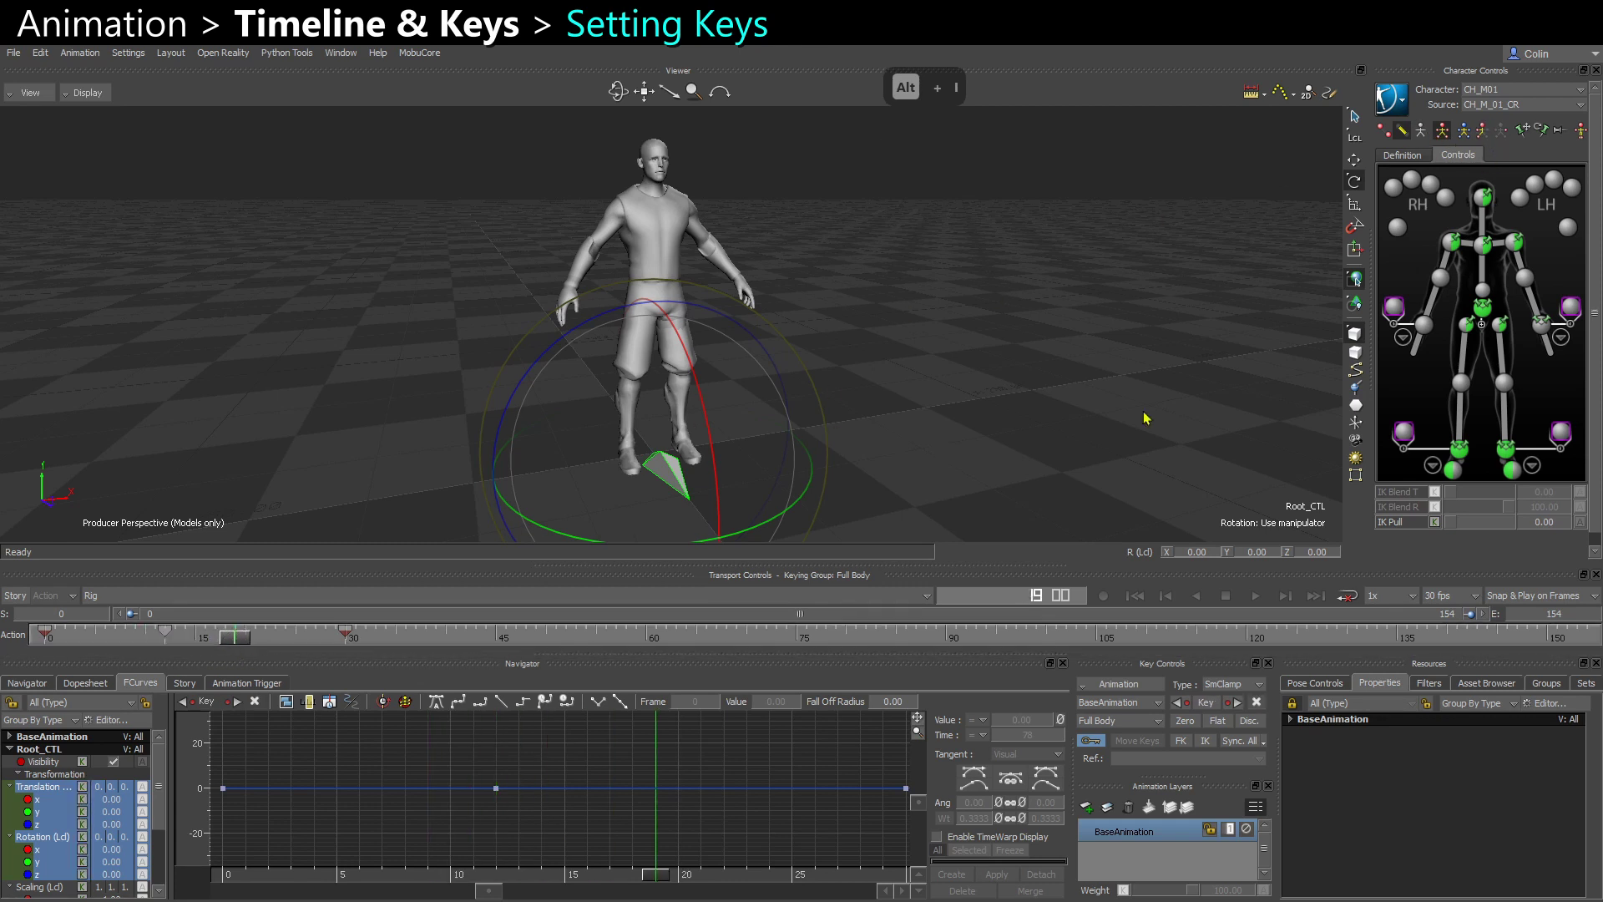
pyautogui.press('v')
pyautogui.press('v')
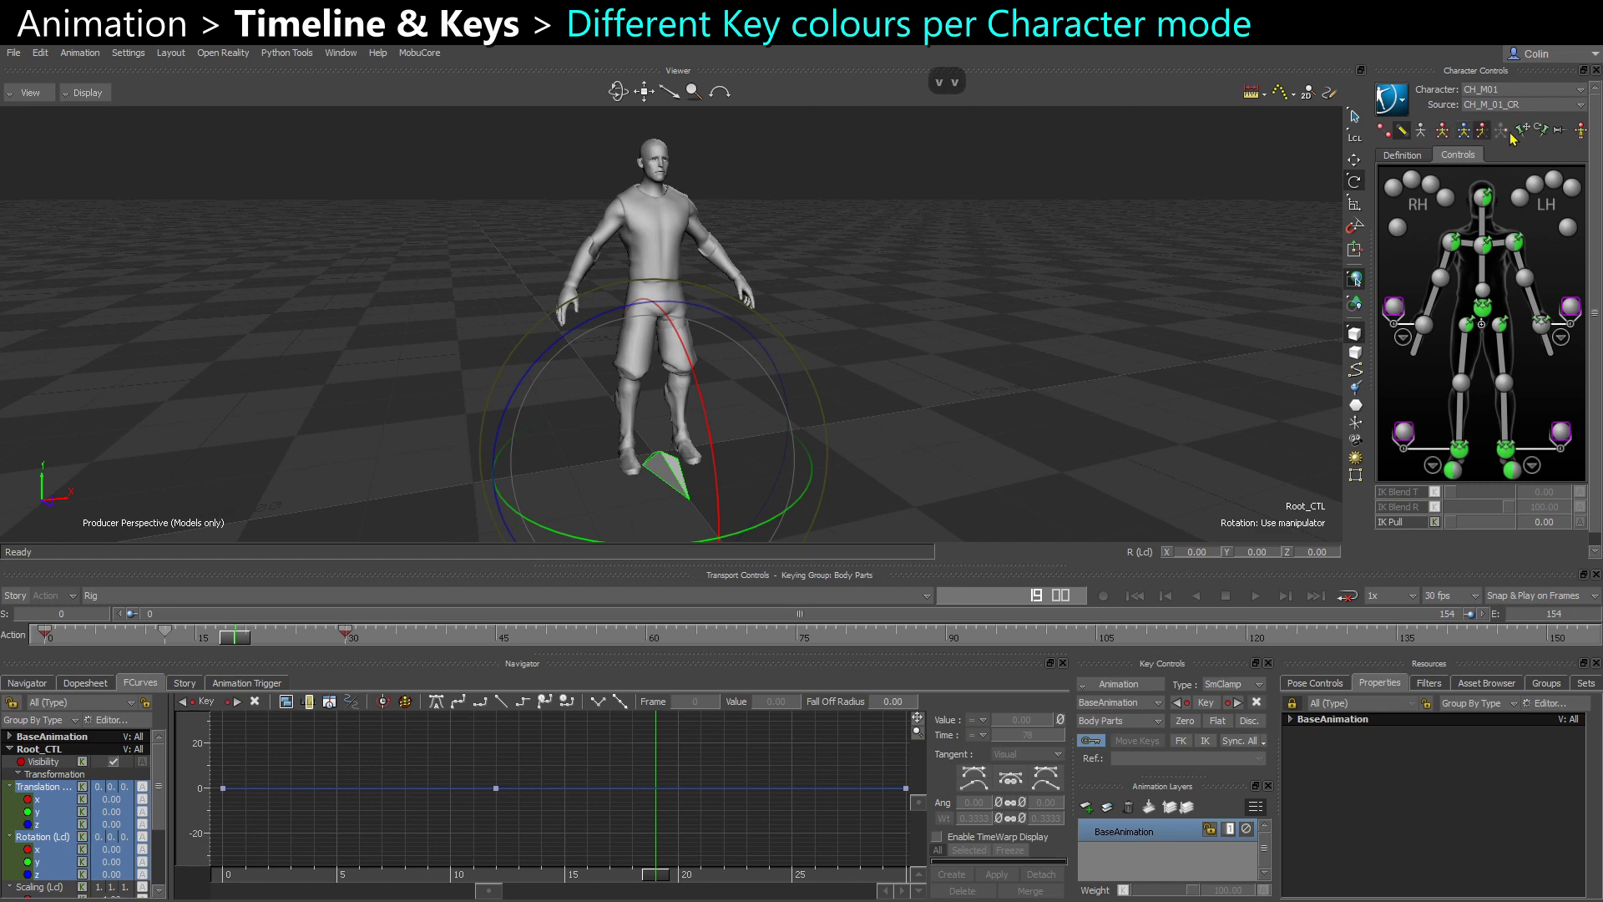
pyautogui.press('v')
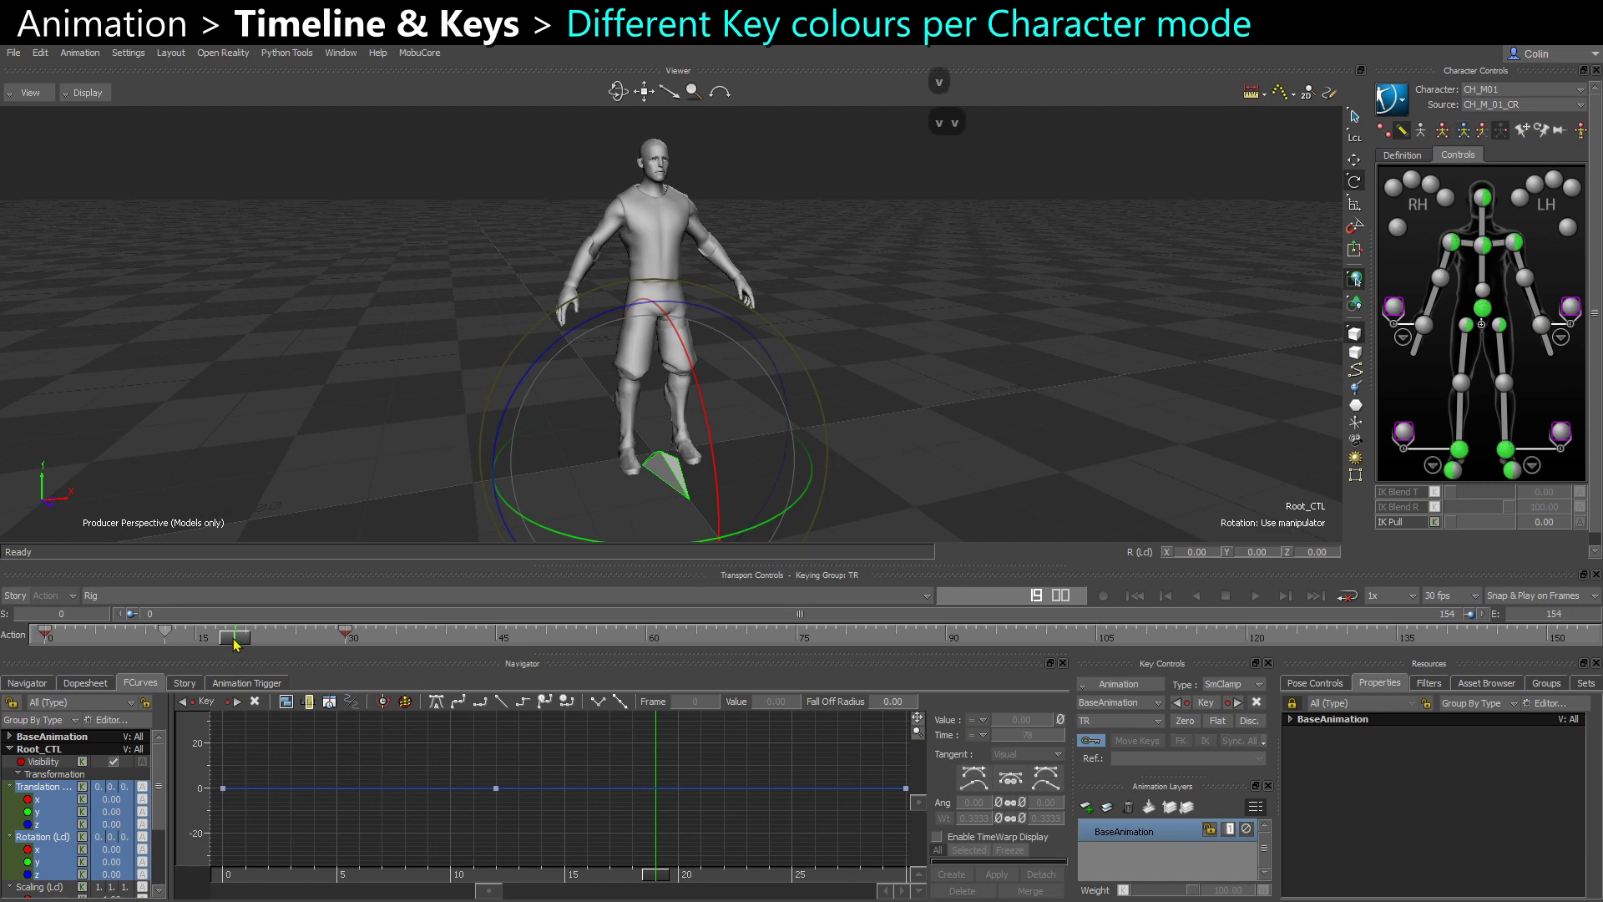
# - Set TR keys on Root_CTL at frames 19 and 24
pyautogui.scroll(6, 643, 489)
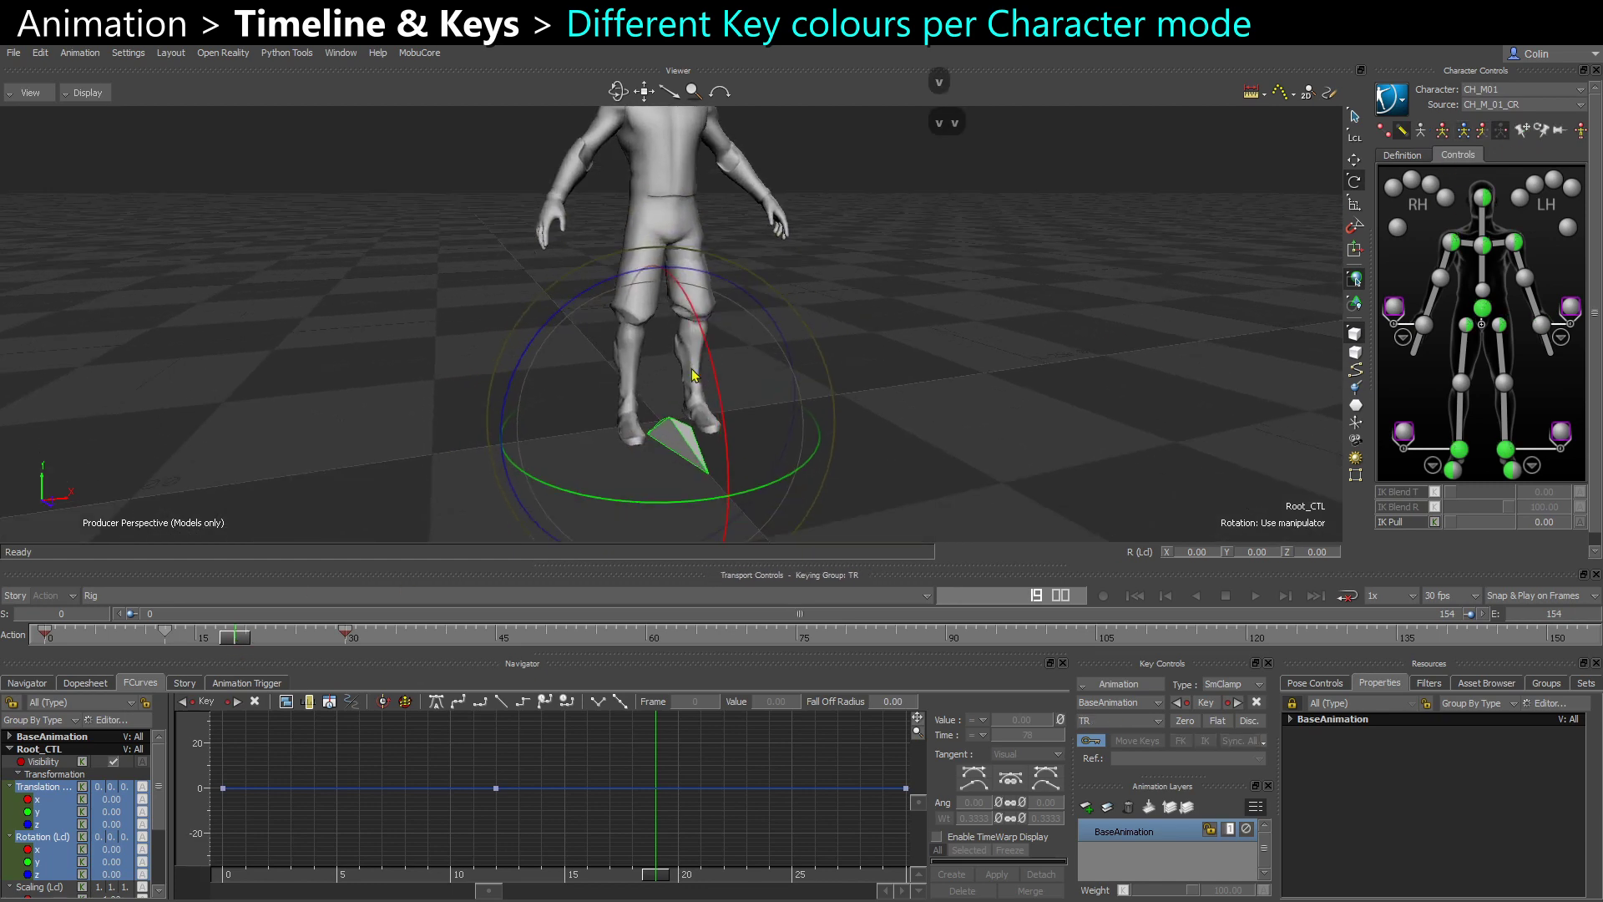
pyautogui.press('s')
pyautogui.moveTo(238, 644); pyautogui.dragTo(284, 645)
pyautogui.press('s')
# - Set a TR key on Root_CTL at frame 20 and switch the viewer to X-Ray display, keeping Root_CTL selected
pyautogui.press('Left')
pyautogui.press('Left')
pyautogui.moveTo(268, 643)
pyautogui.mouseDown()
pyautogui.moveTo(286, 648)
pyautogui.moveTo(255, 639)
pyautogui.mouseUp()
pyautogui.hotkey('ctrl', 'a')
pyautogui.moveTo(741, 337); pyautogui.dragTo(741, 338)
pyautogui.keyDown('shift'); pyautogui.moveTo(700, 213); pyautogui.dragTo(731, 202); pyautogui.keyUp('shift')
pyautogui.moveTo(258, 640); pyautogui.dragTo(246, 645)
pyautogui.press('s')
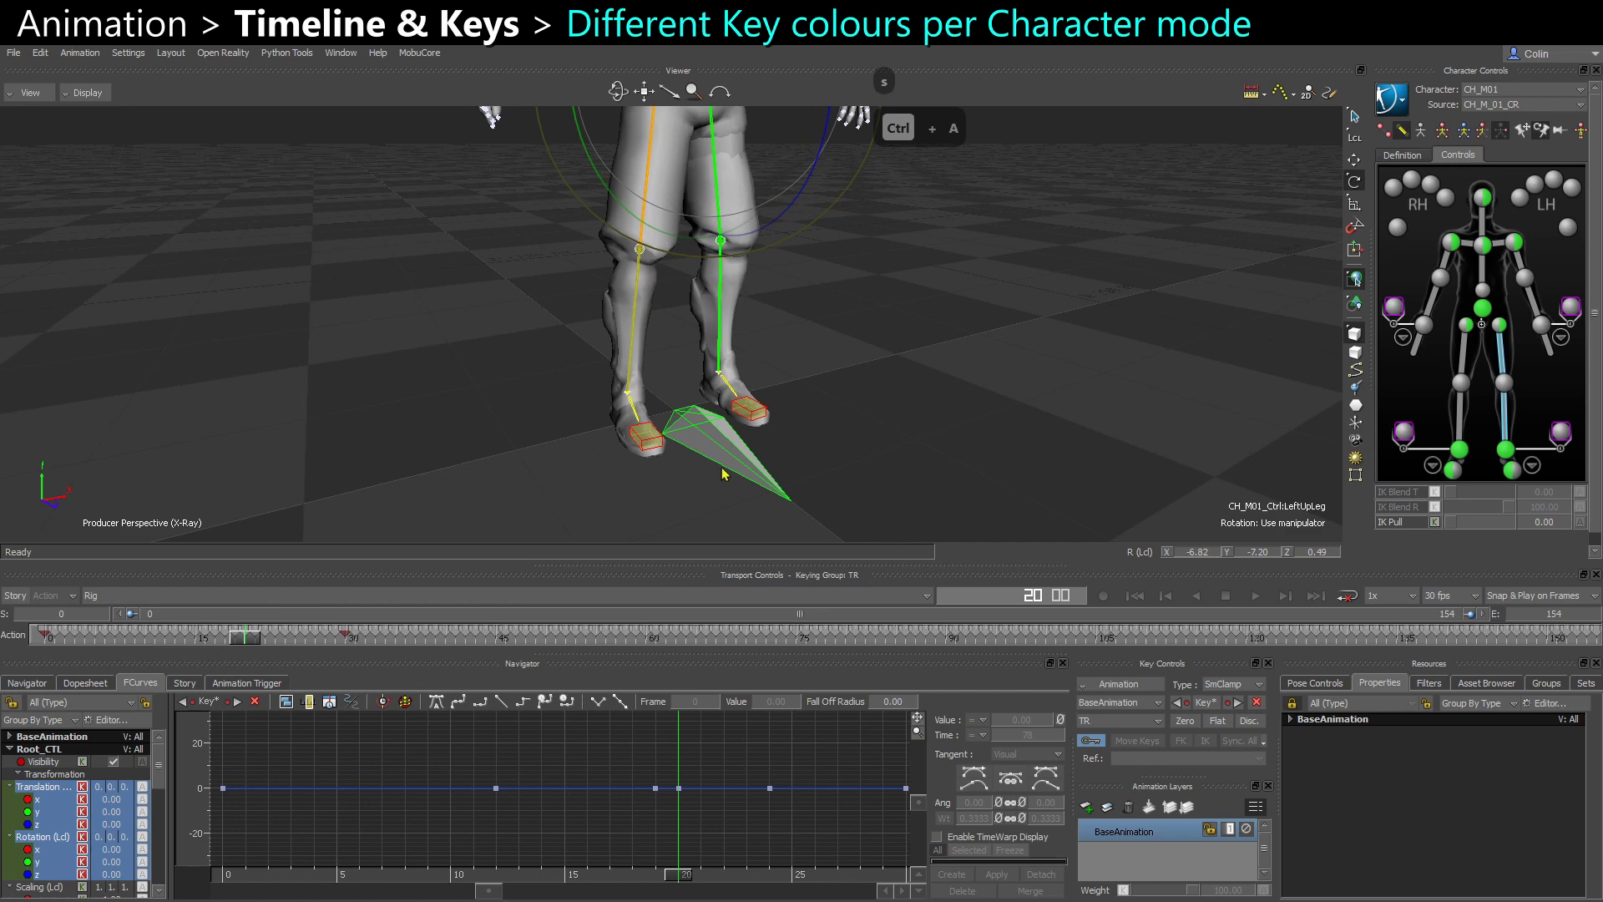
pyautogui.click(703, 448)
pyautogui.click(990, 401)
pyautogui.click(742, 463)
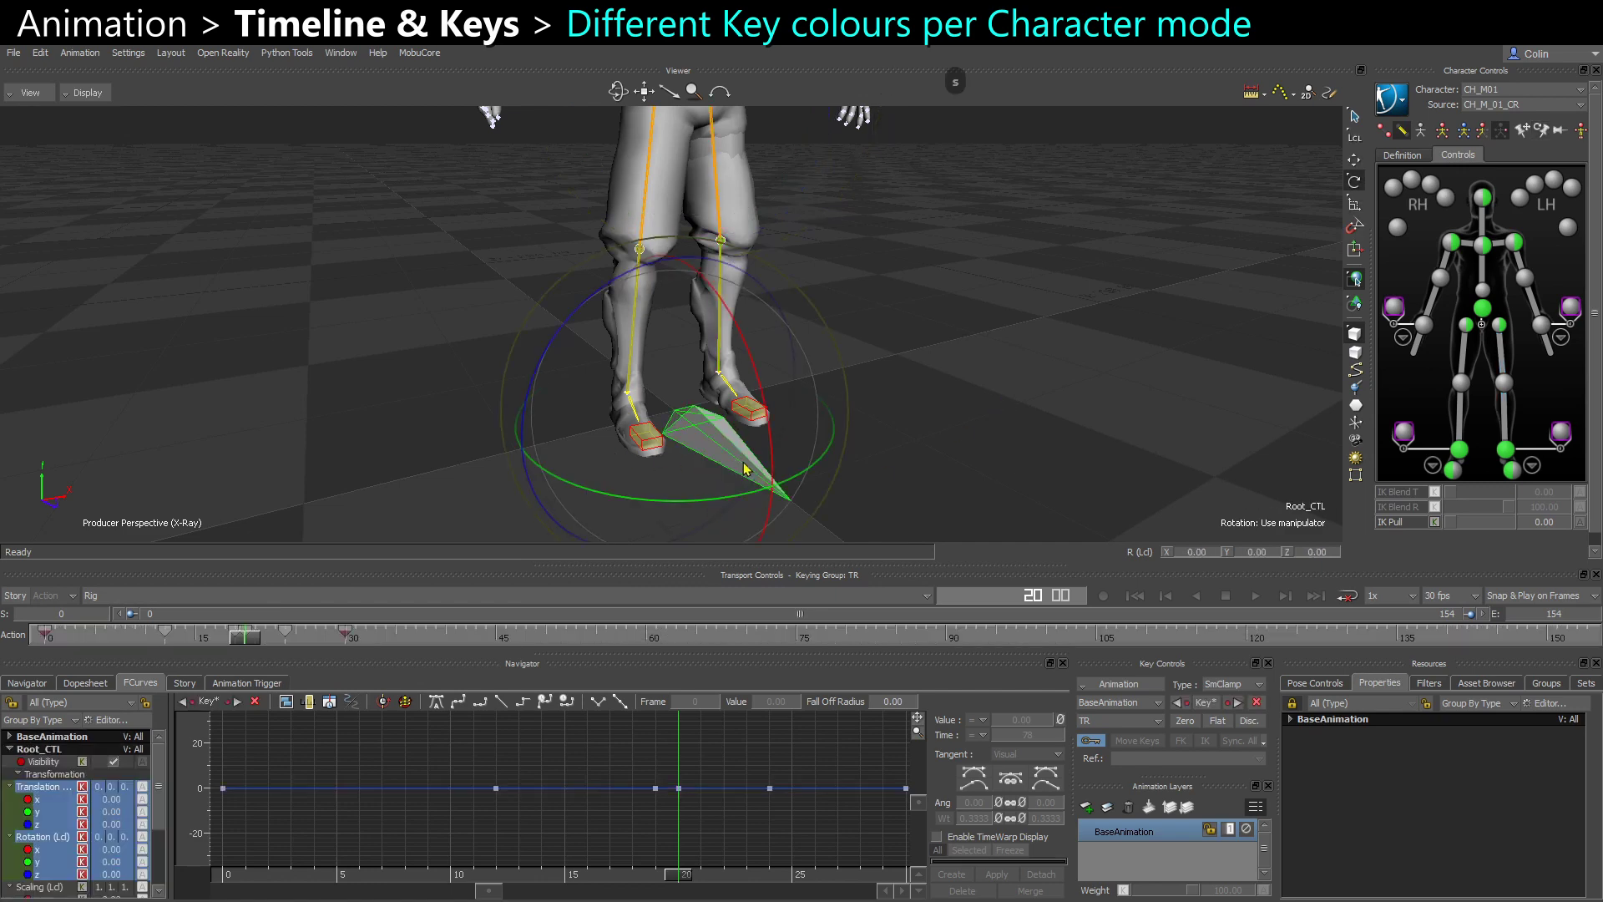
# - Switch the character's keying mode to Body Parts and set a key on Root_CTL at frame 17
pyautogui.moveTo(238, 641); pyautogui.dragTo(198, 641)
pyautogui.press('v')
pyautogui.press('v')
pyautogui.press('v')
pyautogui.press('s')
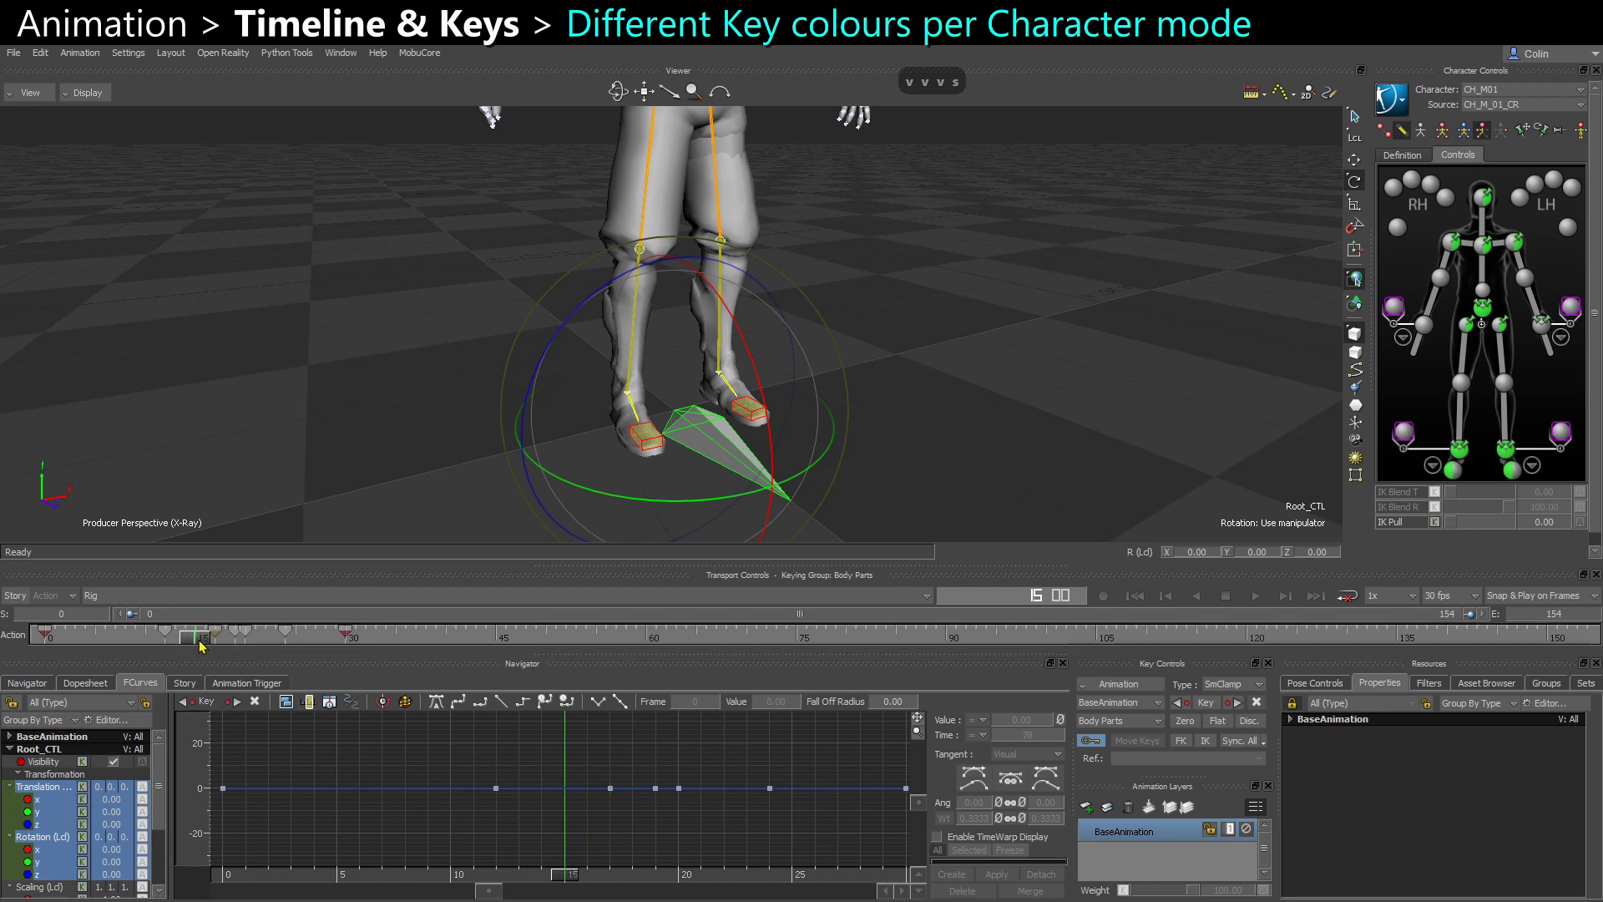
# - Set a Body Parts key on the character's right knee control at frame 14, then return to Root_CTL at frame 17
pyautogui.click(188, 641)
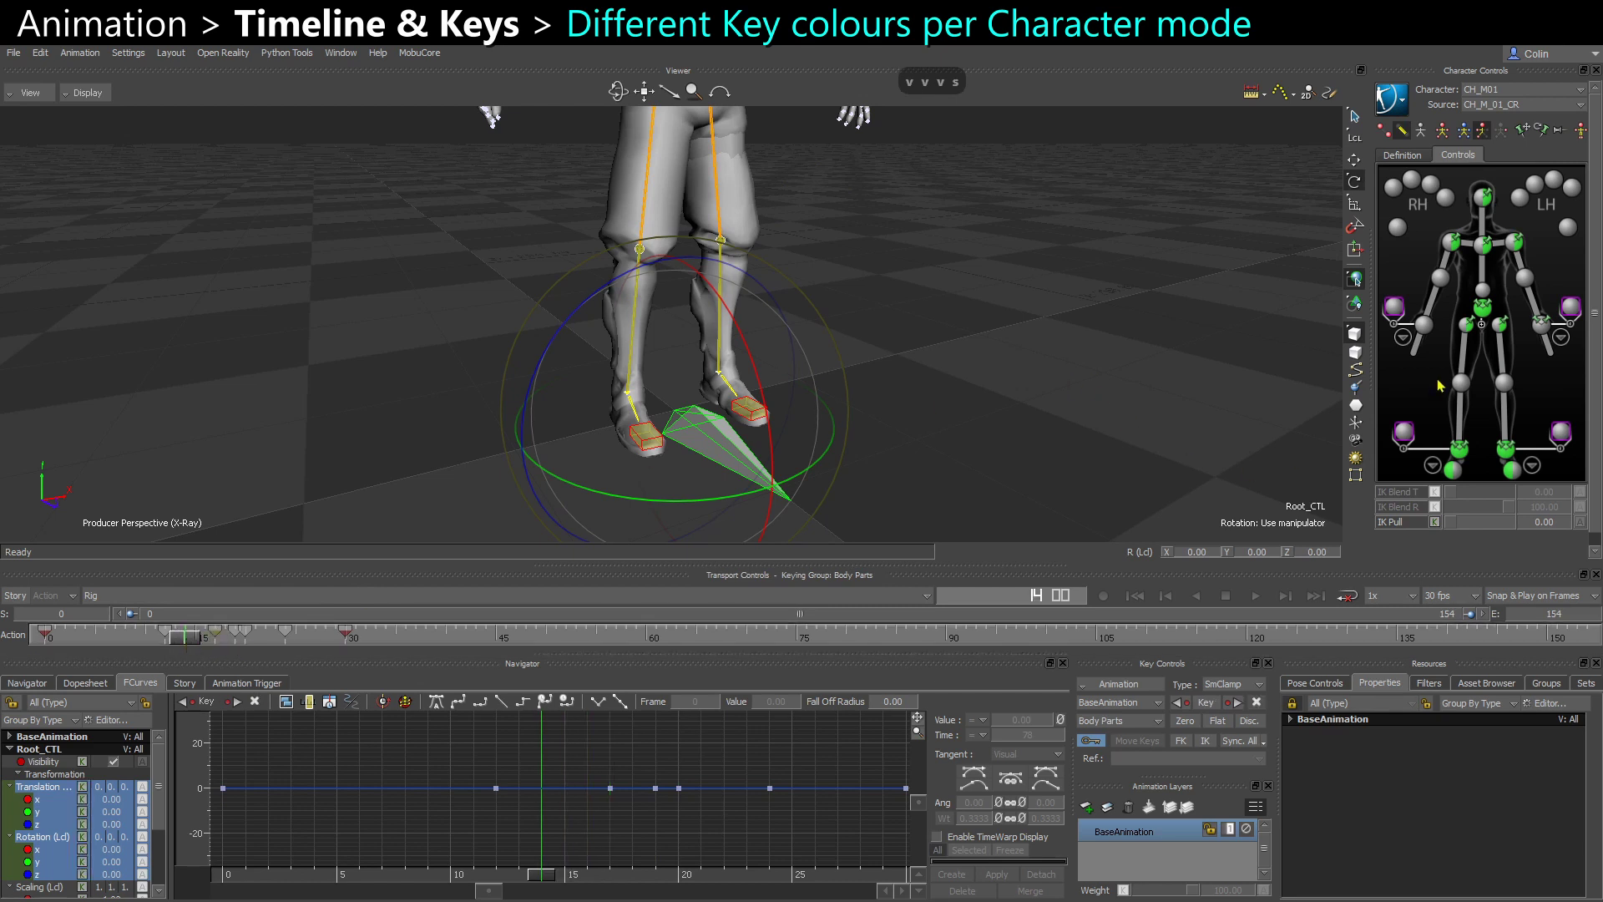
pyautogui.click(1461, 384)
pyautogui.press('s')
pyautogui.moveTo(190, 645); pyautogui.dragTo(219, 644)
pyautogui.click(714, 441)
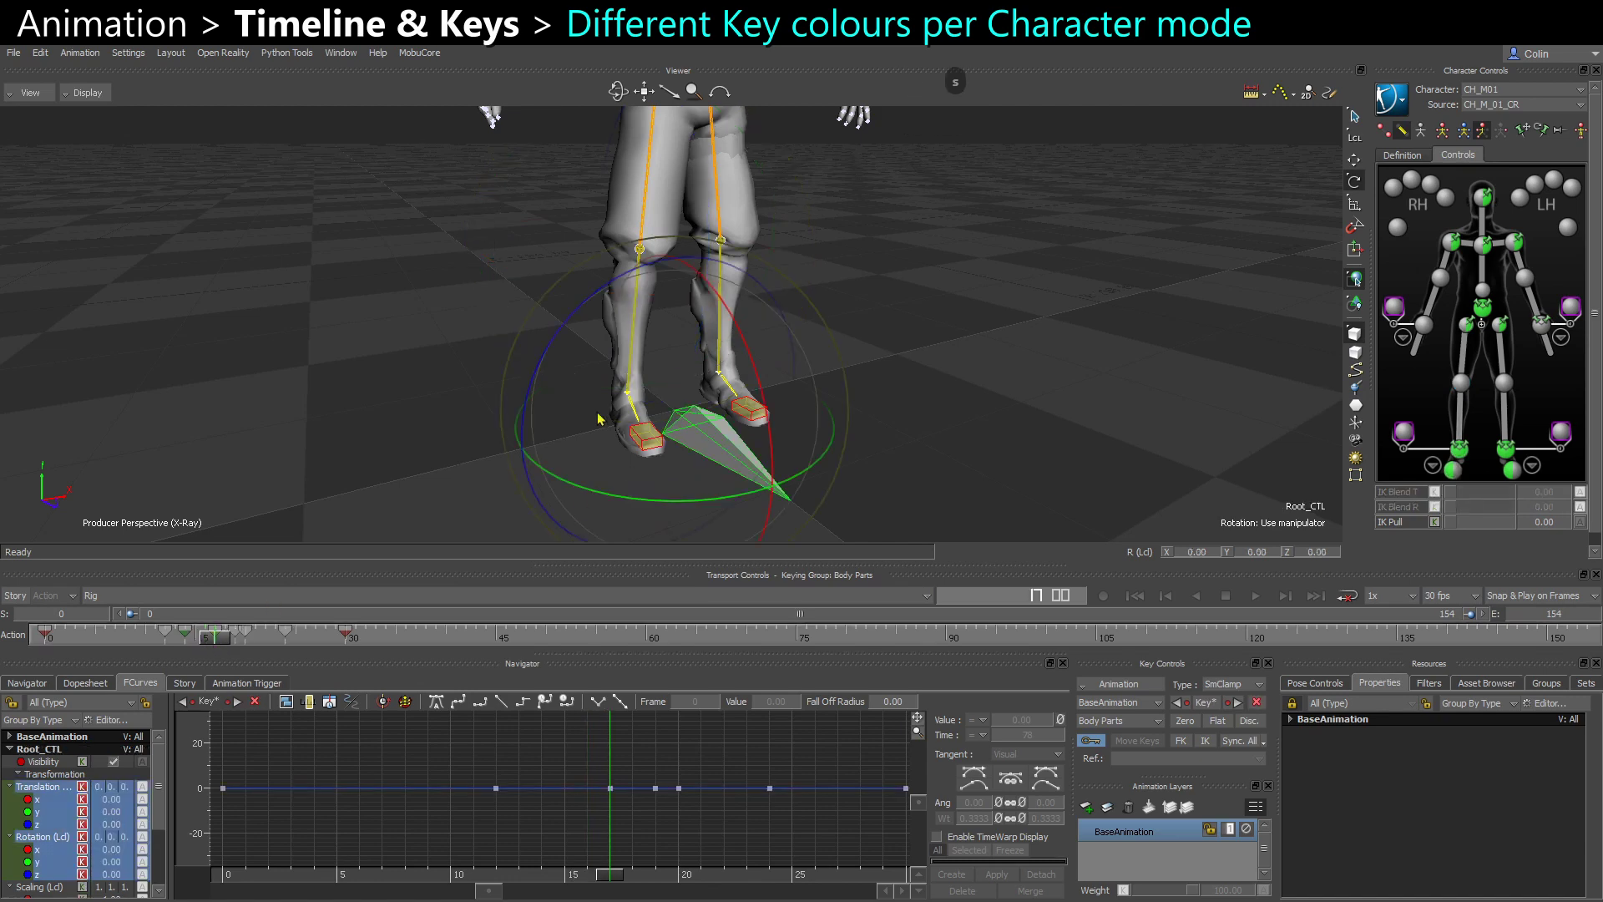
# - Show the scene's Character Extensions in the Navigator to check which extension covers the root
pyautogui.keyDown('alt'); pyautogui.moveTo(598, 415); pyautogui.dragTo(606, 474, button='right'); pyautogui.keyUp('alt')
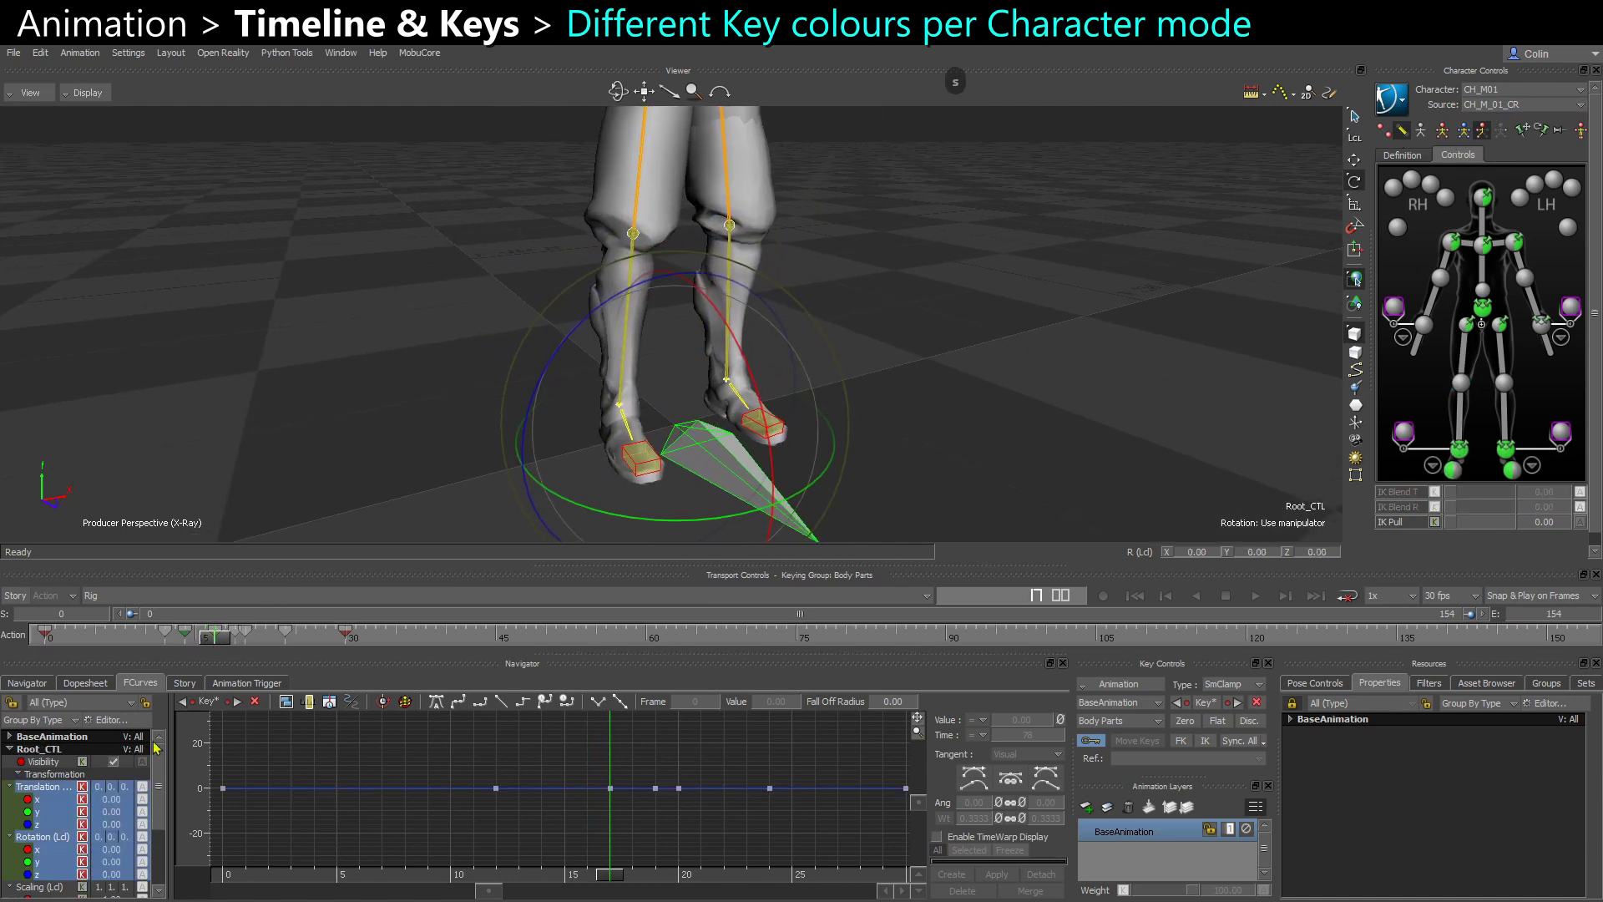
pyautogui.click(17, 684)
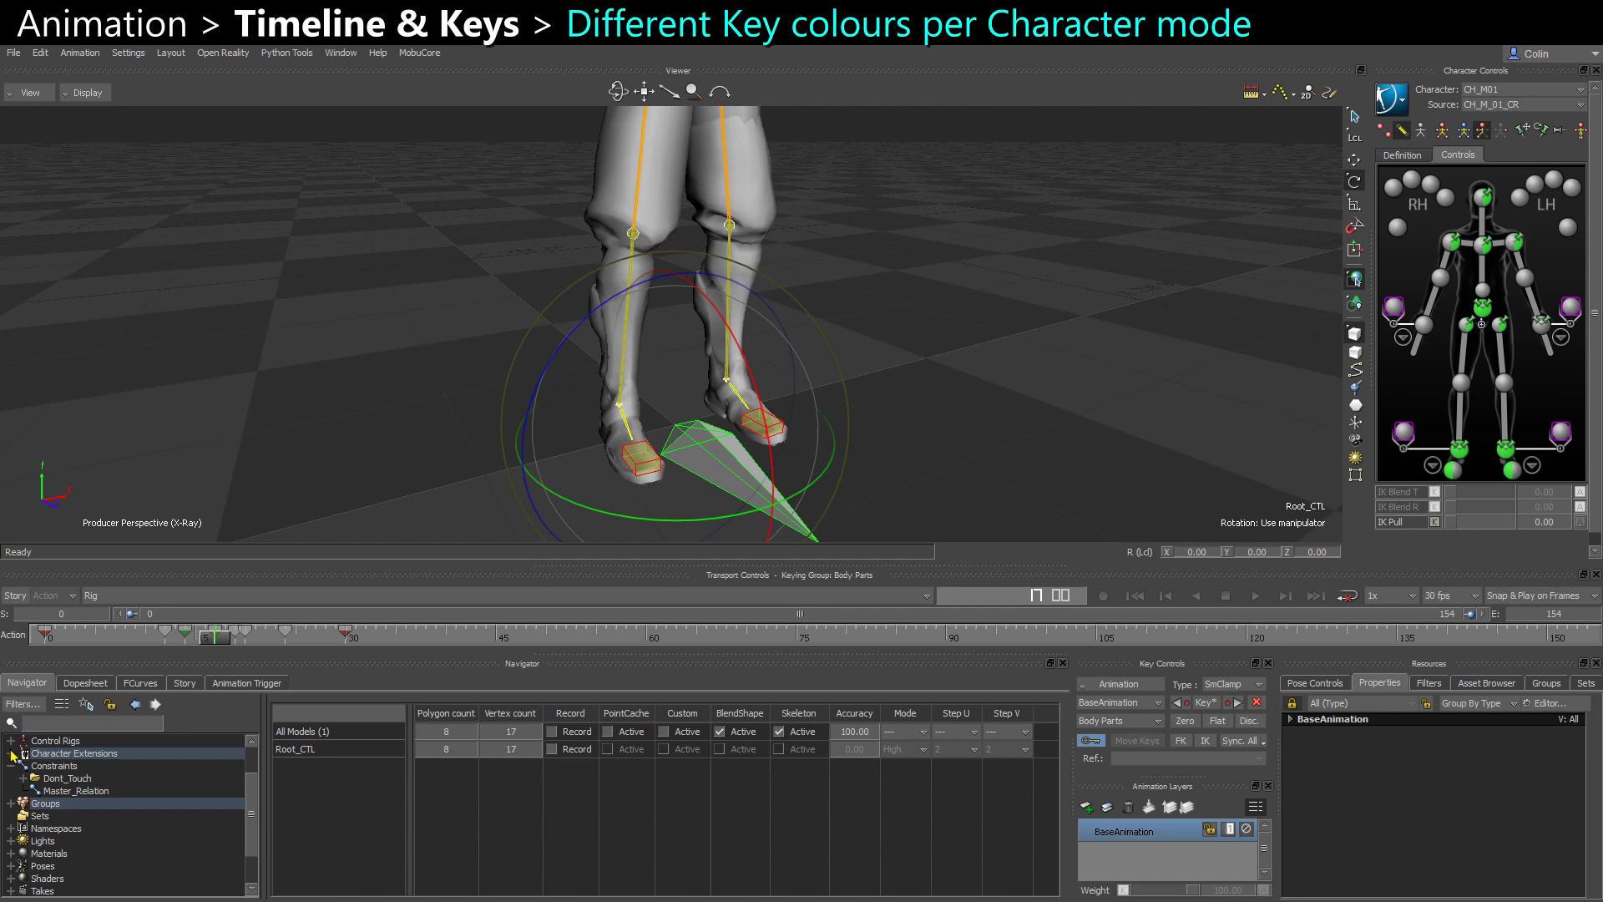
pyautogui.click(12, 754)
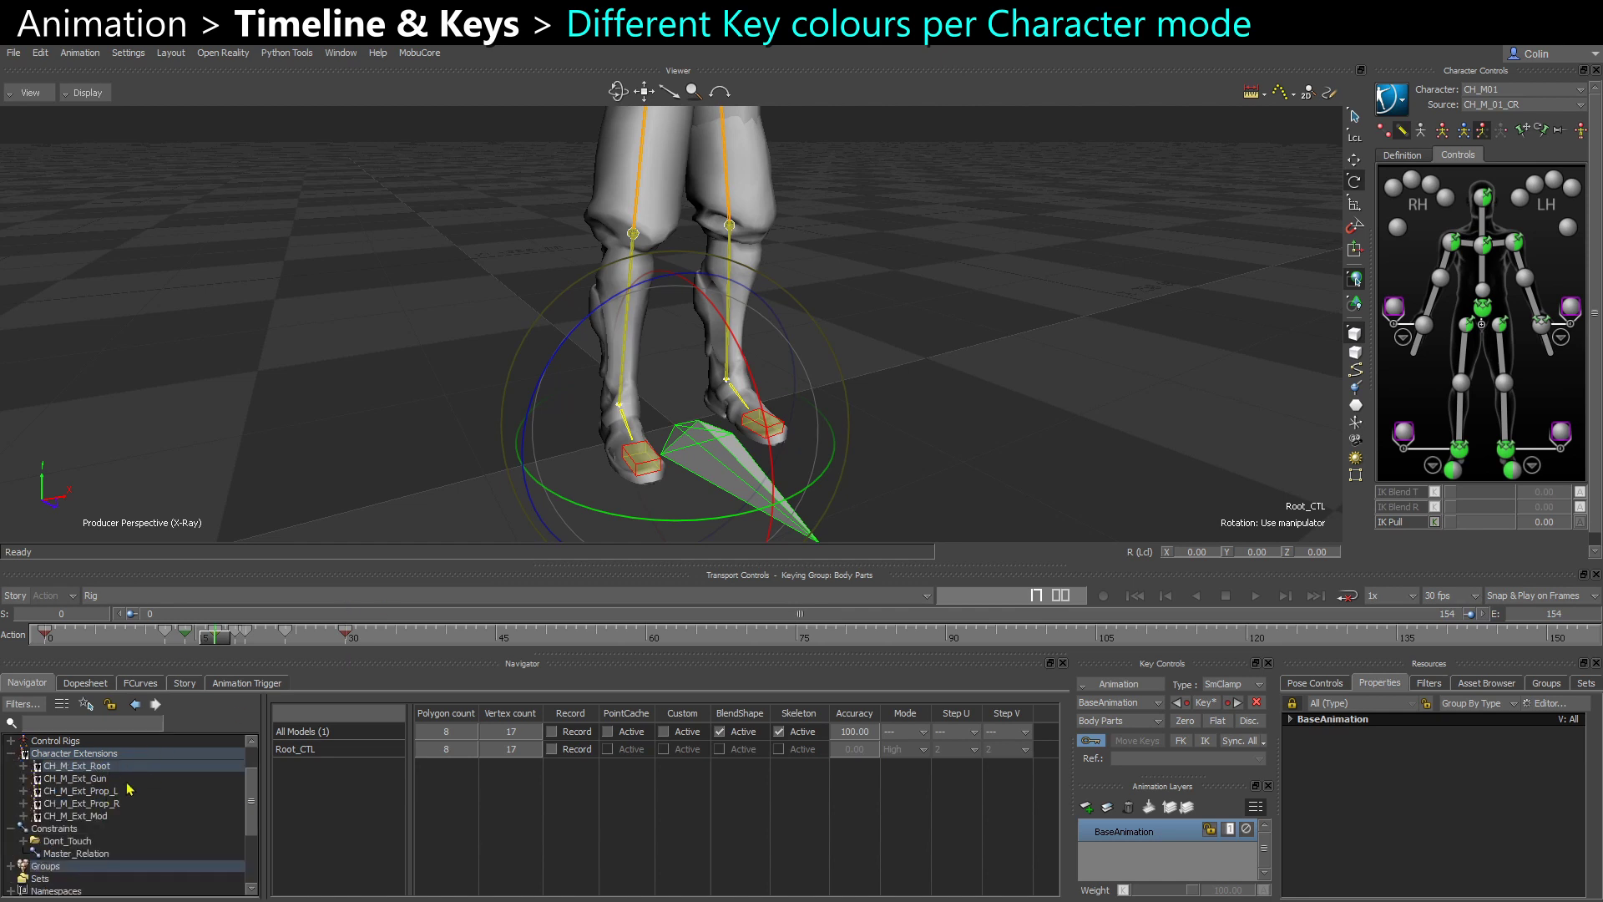
# - Try rotating Root_CTL at frame 17, undo the rotation and look over the whole character
pyautogui.moveTo(768, 464); pyautogui.dragTo(658, 458)
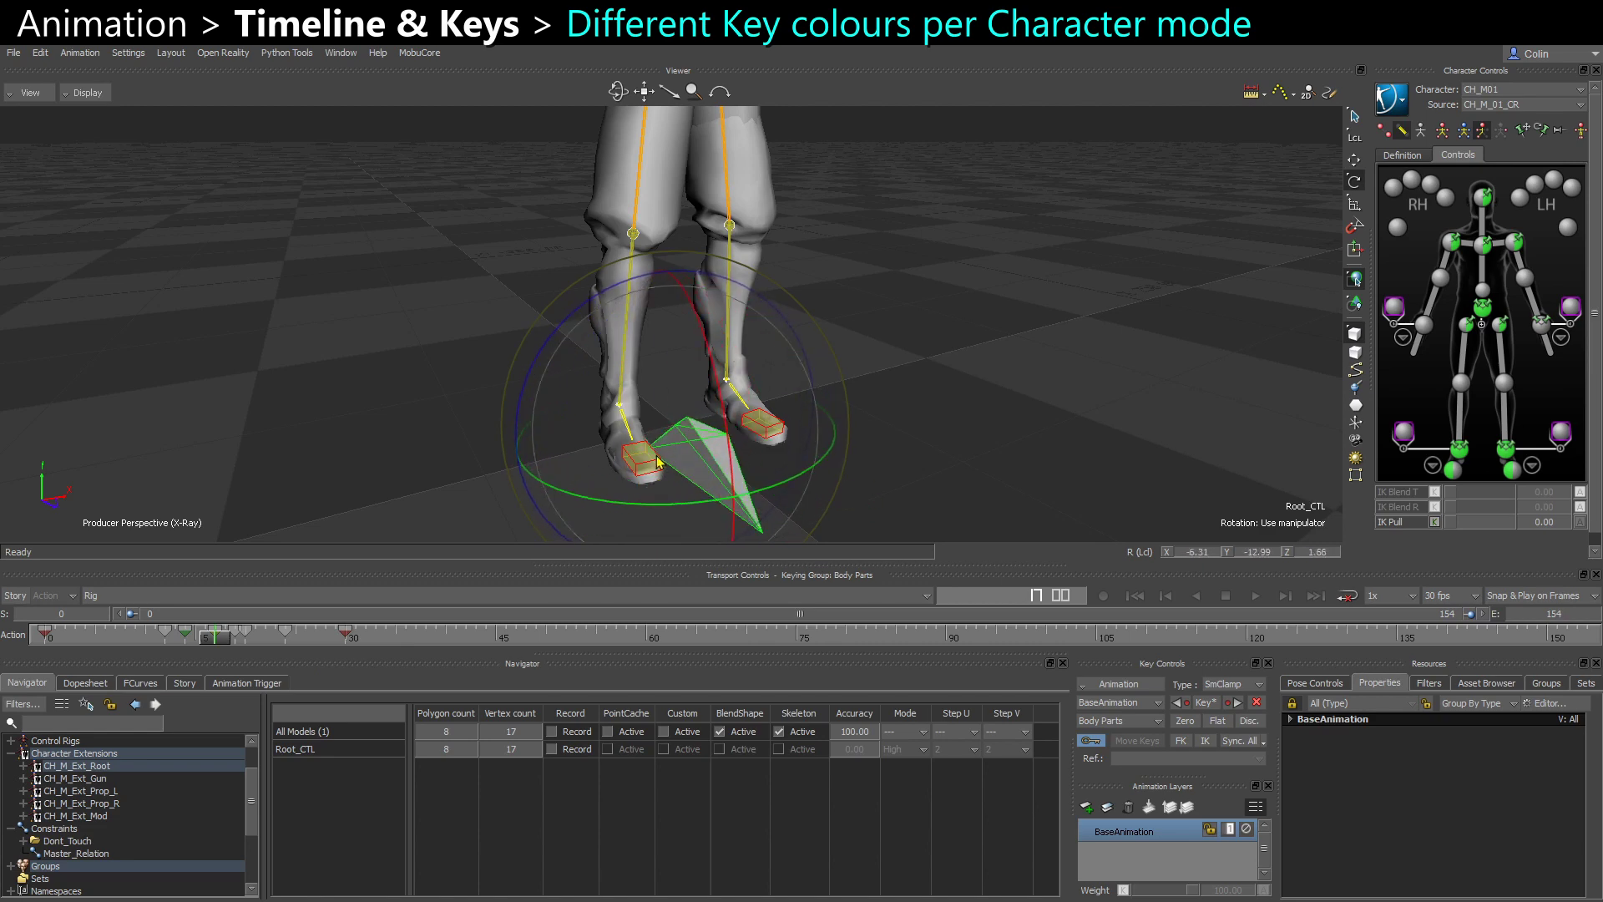
pyautogui.hotkey('ctrl', 'z')
pyautogui.keyDown('alt'); pyautogui.moveTo(751, 362); pyautogui.dragTo(562, 329, button='right'); pyautogui.keyUp('alt')
pyautogui.keyDown('alt'); pyautogui.moveTo(562, 329); pyautogui.dragTo(673, 261); pyautogui.keyUp('alt')
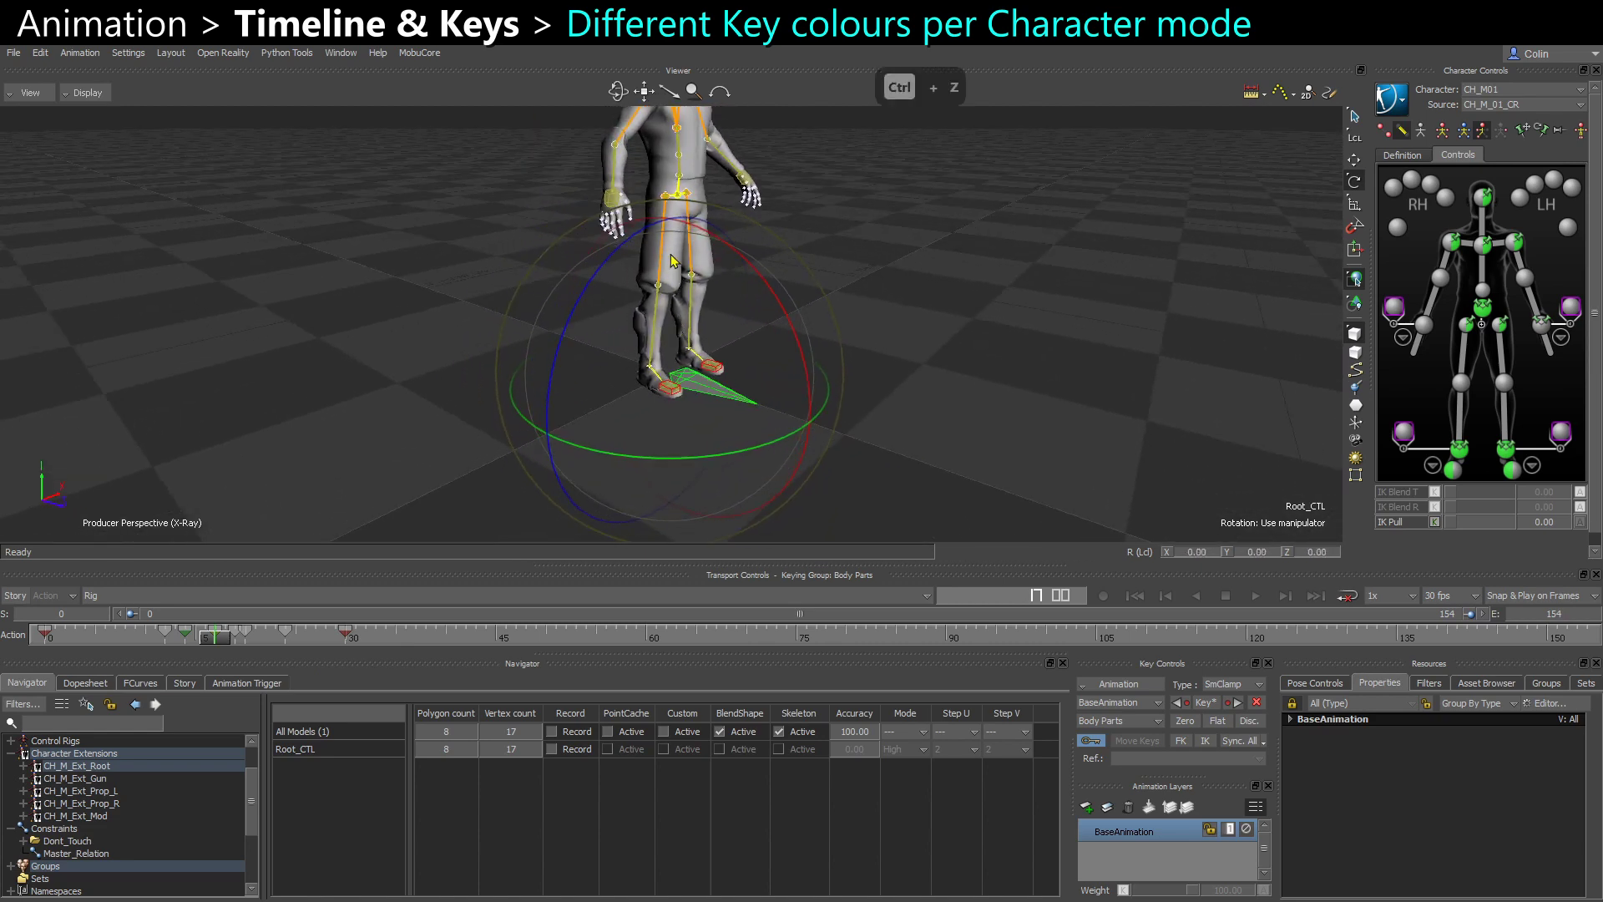
pyautogui.keyDown('alt'); pyautogui.moveTo(474, 304); pyautogui.dragTo(449, 401, button='middle'); pyautogui.keyUp('alt')
pyautogui.keyDown('alt'); pyautogui.moveTo(578, 173); pyautogui.dragTo(629, 193); pyautogui.keyUp('alt')
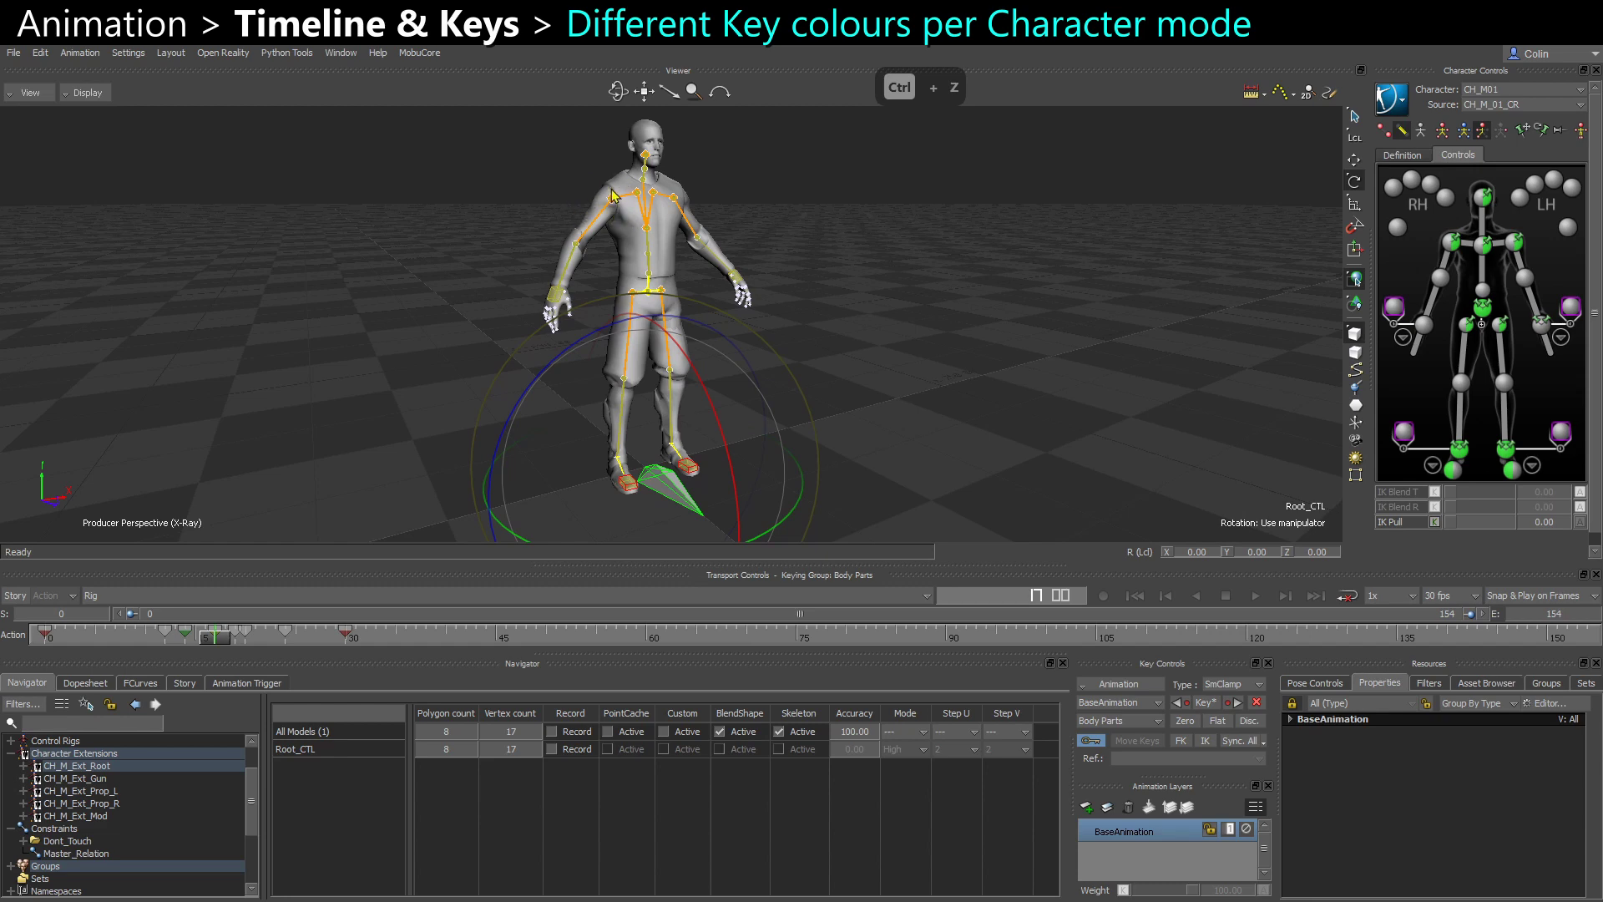
pyautogui.scroll(6, 473, 520)
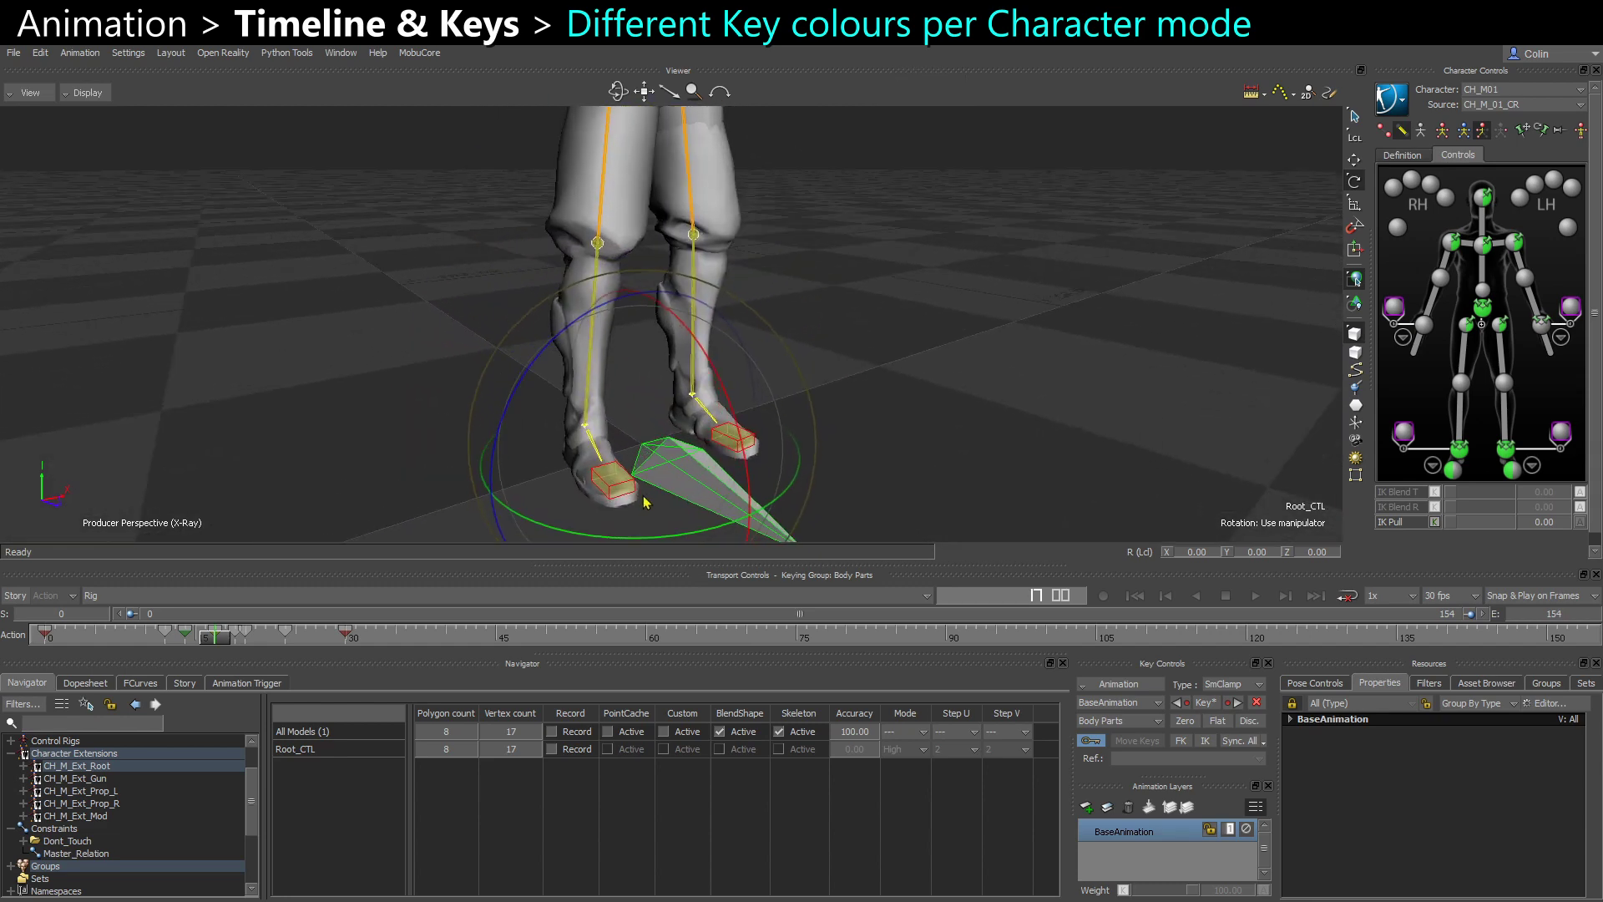
# - Try rotating the right upper leg at frame 14, undo the rotations and clear the selection
pyautogui.click(187, 644)
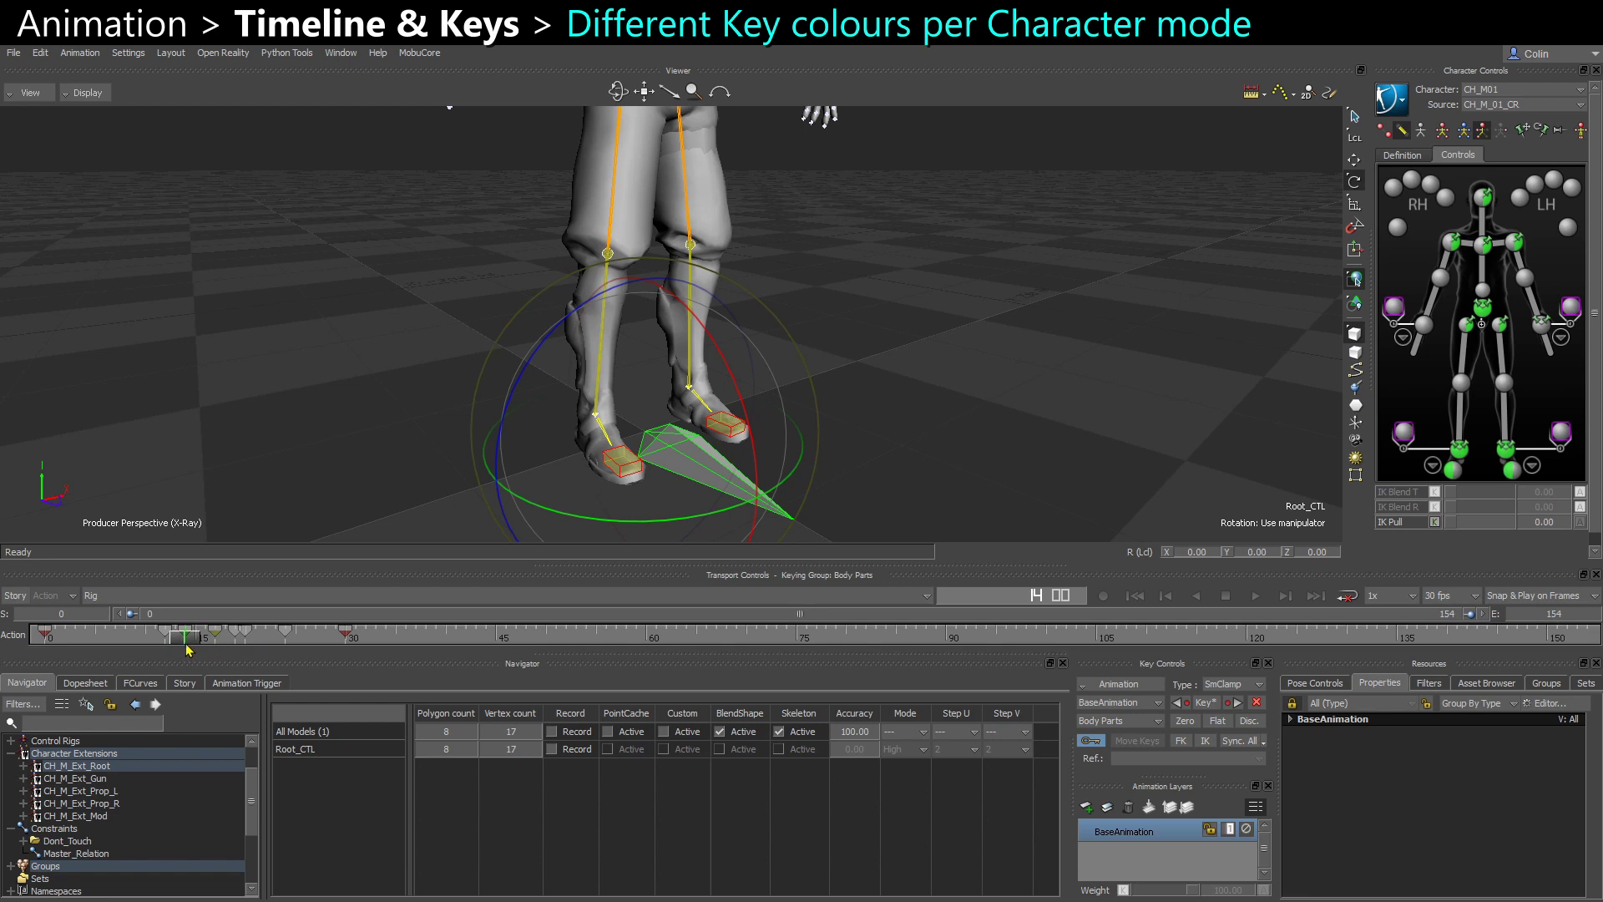
pyautogui.click(246, 636)
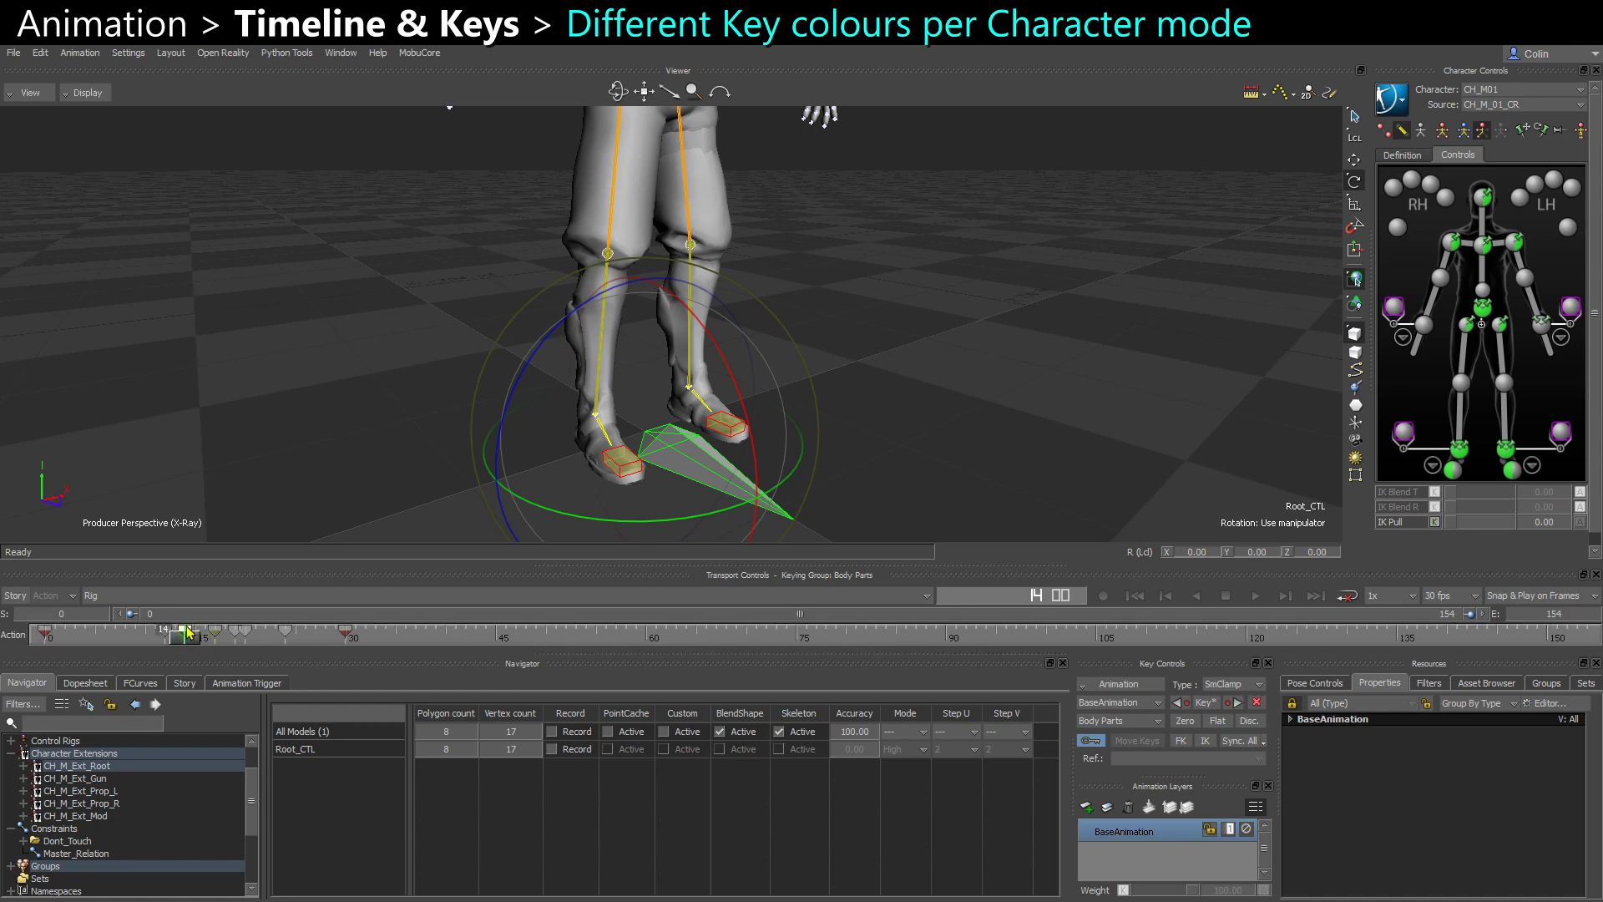
pyautogui.moveTo(679, 307); pyautogui.dragTo(703, 309)
pyautogui.hotkey('ctrl', 'z')
pyautogui.hotkey('ctrl', 'z')
pyautogui.hotkey('ctrl', 'z')
pyautogui.hotkey('ctrl', 'z')
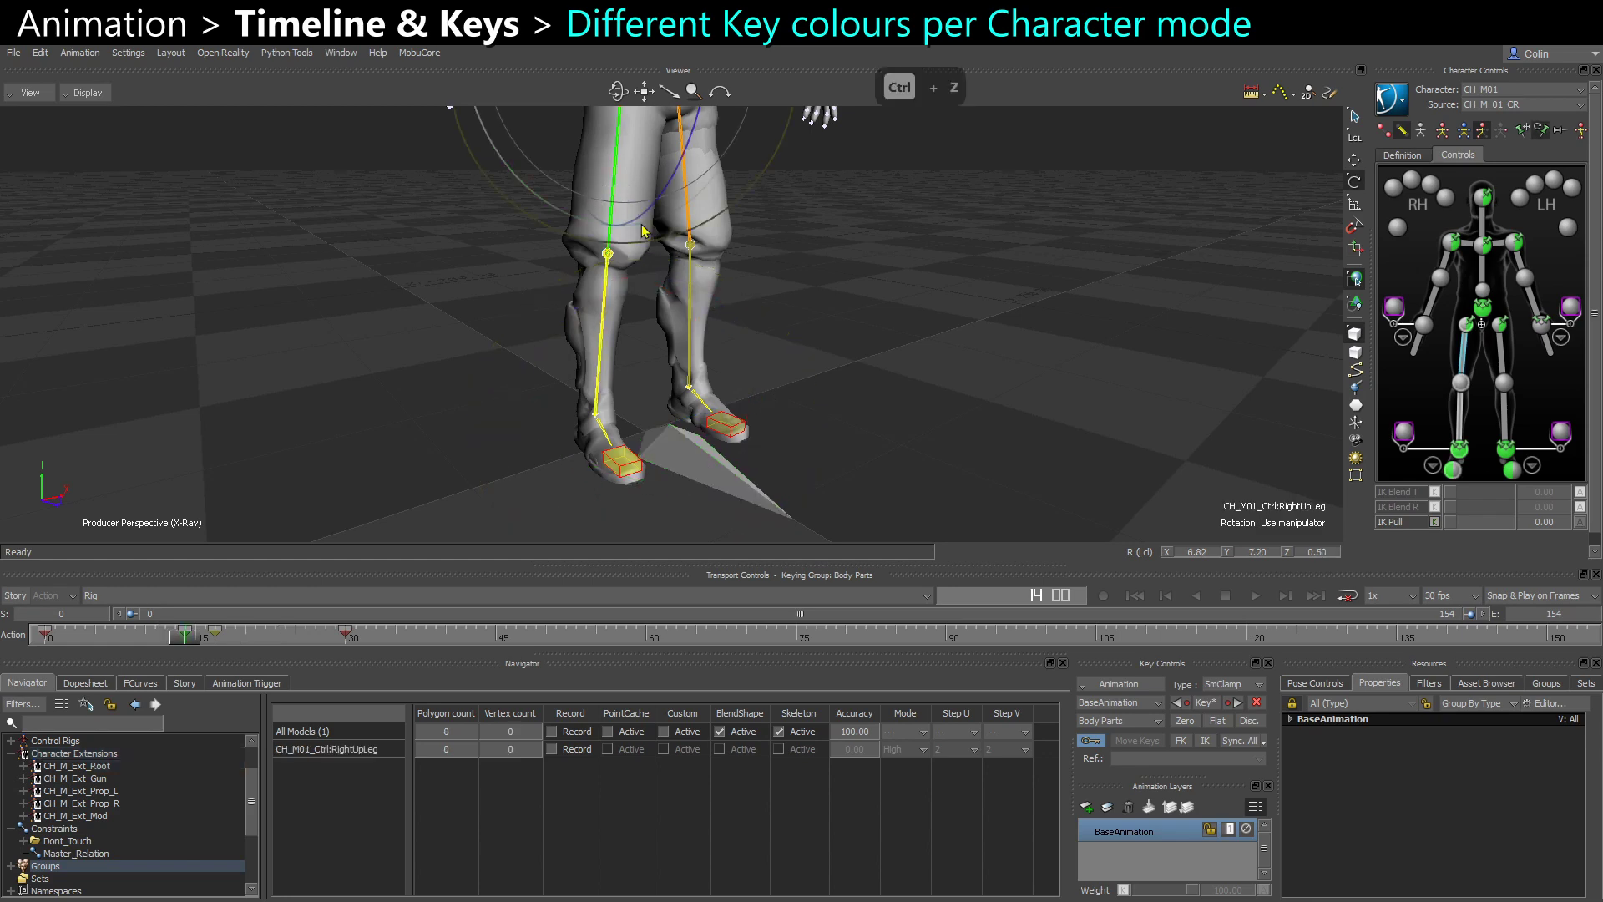
pyautogui.hotkey('ctrl', 'z')
pyautogui.hotkey('ctrl', 'z')
pyautogui.hotkey('ctrl', 'z')
pyautogui.press('q')
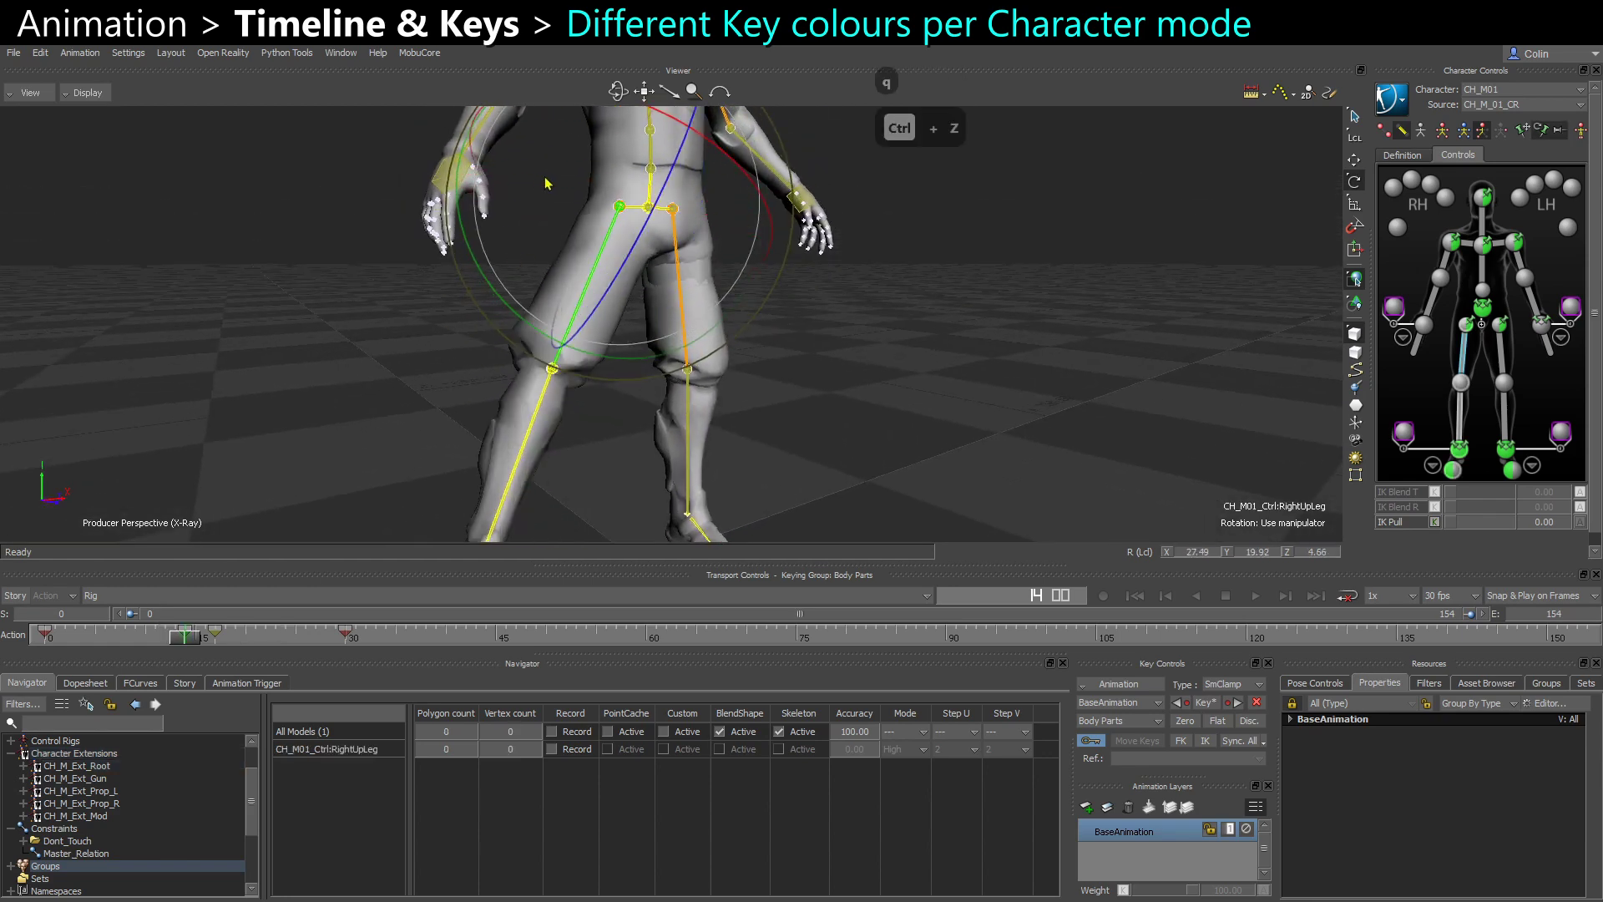
pyautogui.press('q')
pyautogui.hotkey('ctrl', 'z')
pyautogui.click(822, 395)
pyautogui.keyDown('alt'); pyautogui.moveTo(822, 395); pyautogui.dragTo(825, 486, button='middle'); pyautogui.keyUp('alt')
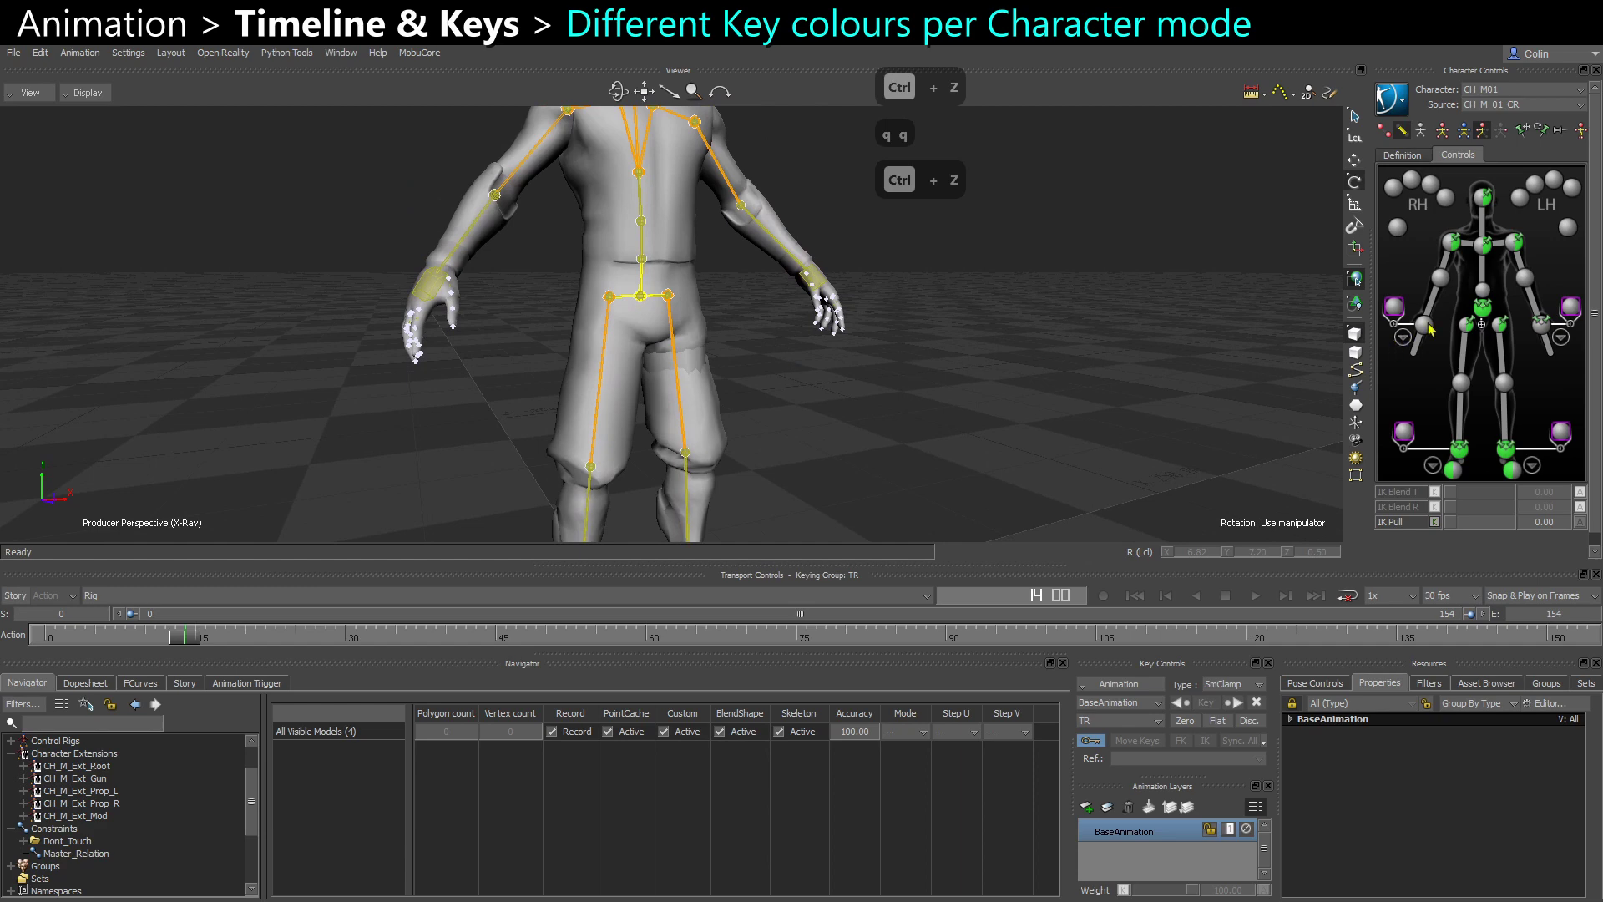
# - Rotate the hips effector slightly at frame 14, redoing the first attempt, and move the time slider to frame 7
pyautogui.click(1484, 307)
pyautogui.keyDown('alt'); pyautogui.moveTo(616, 364); pyautogui.dragTo(622, 388, button='middle'); pyautogui.keyUp('alt')
pyautogui.moveTo(627, 388); pyautogui.dragTo(714, 354)
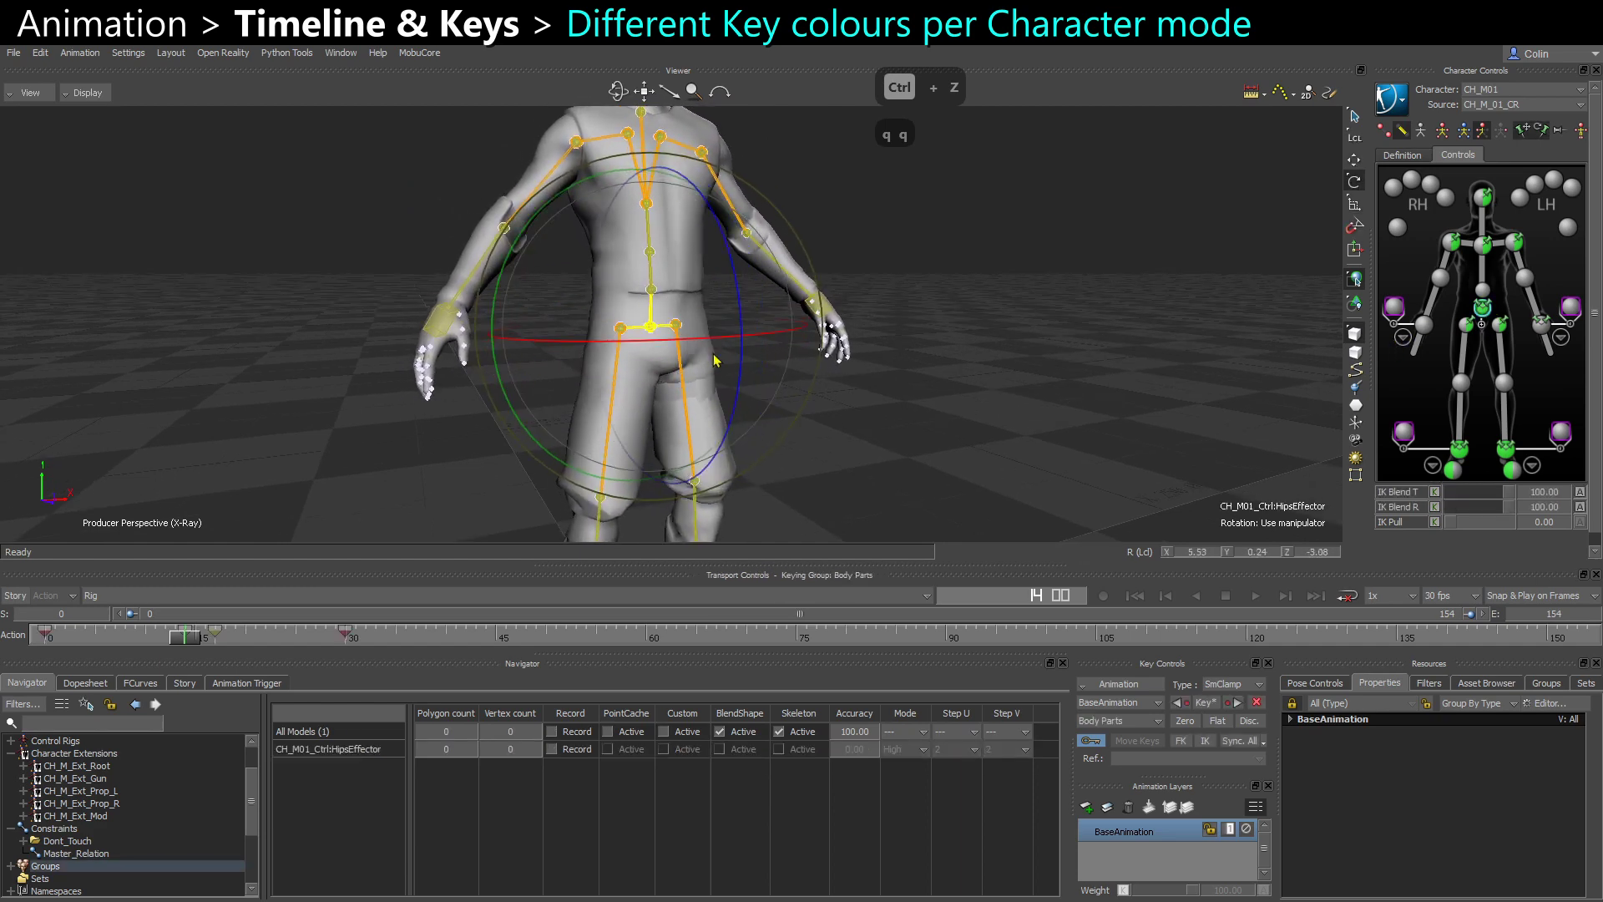
pyautogui.hotkey('ctrl', 'z')
pyautogui.moveTo(609, 413); pyautogui.dragTo(643, 413)
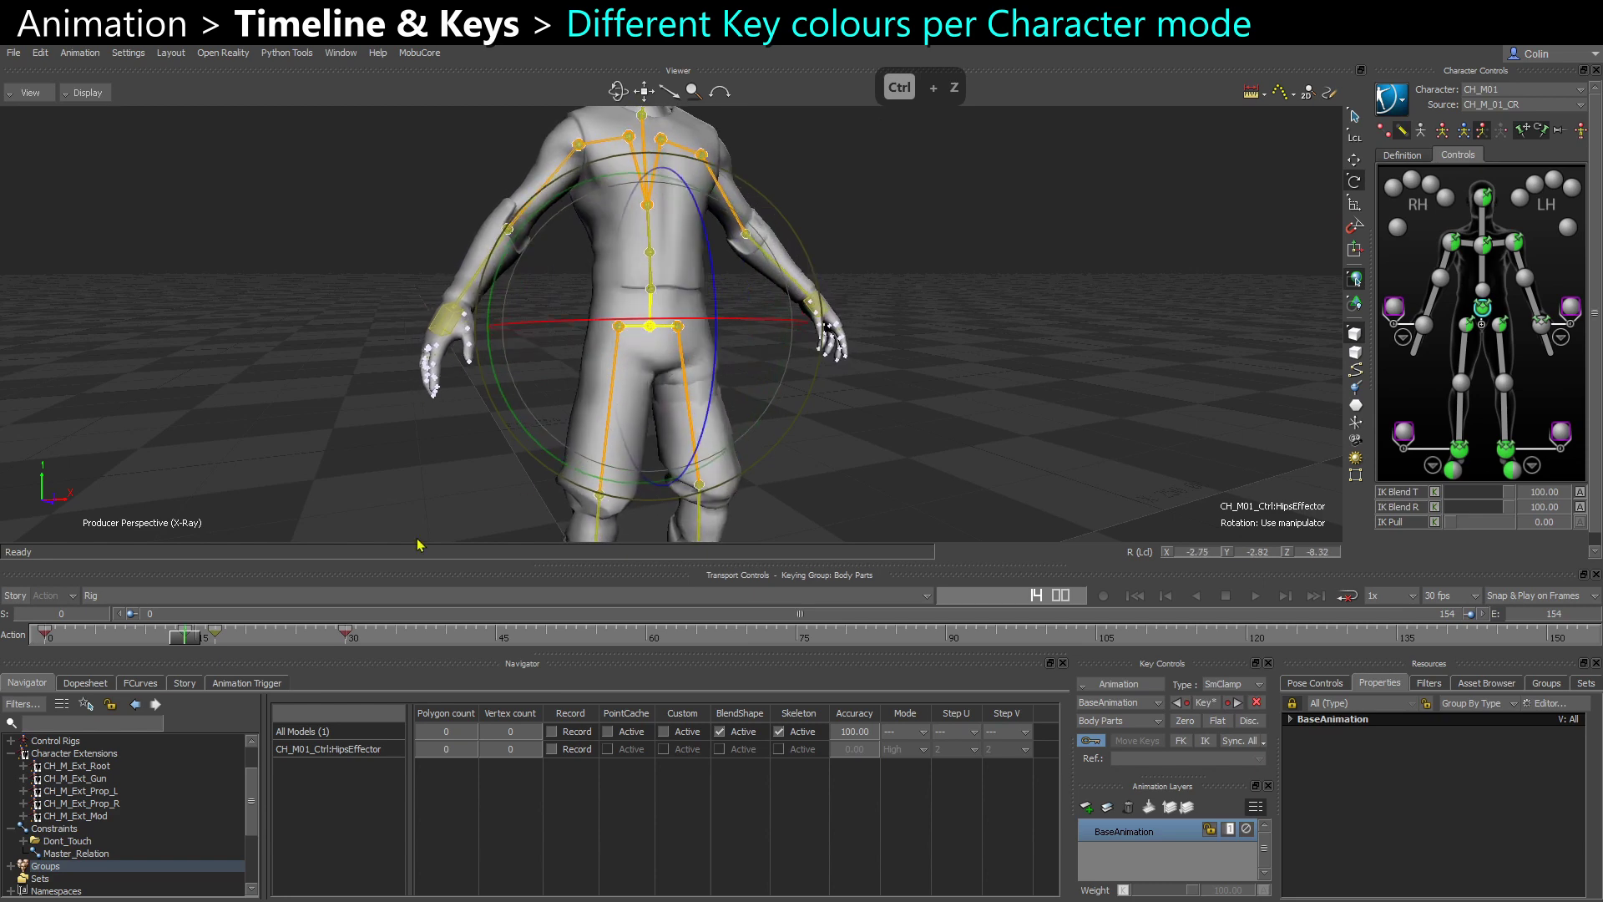
pyautogui.moveTo(185, 641); pyautogui.dragTo(115, 638)
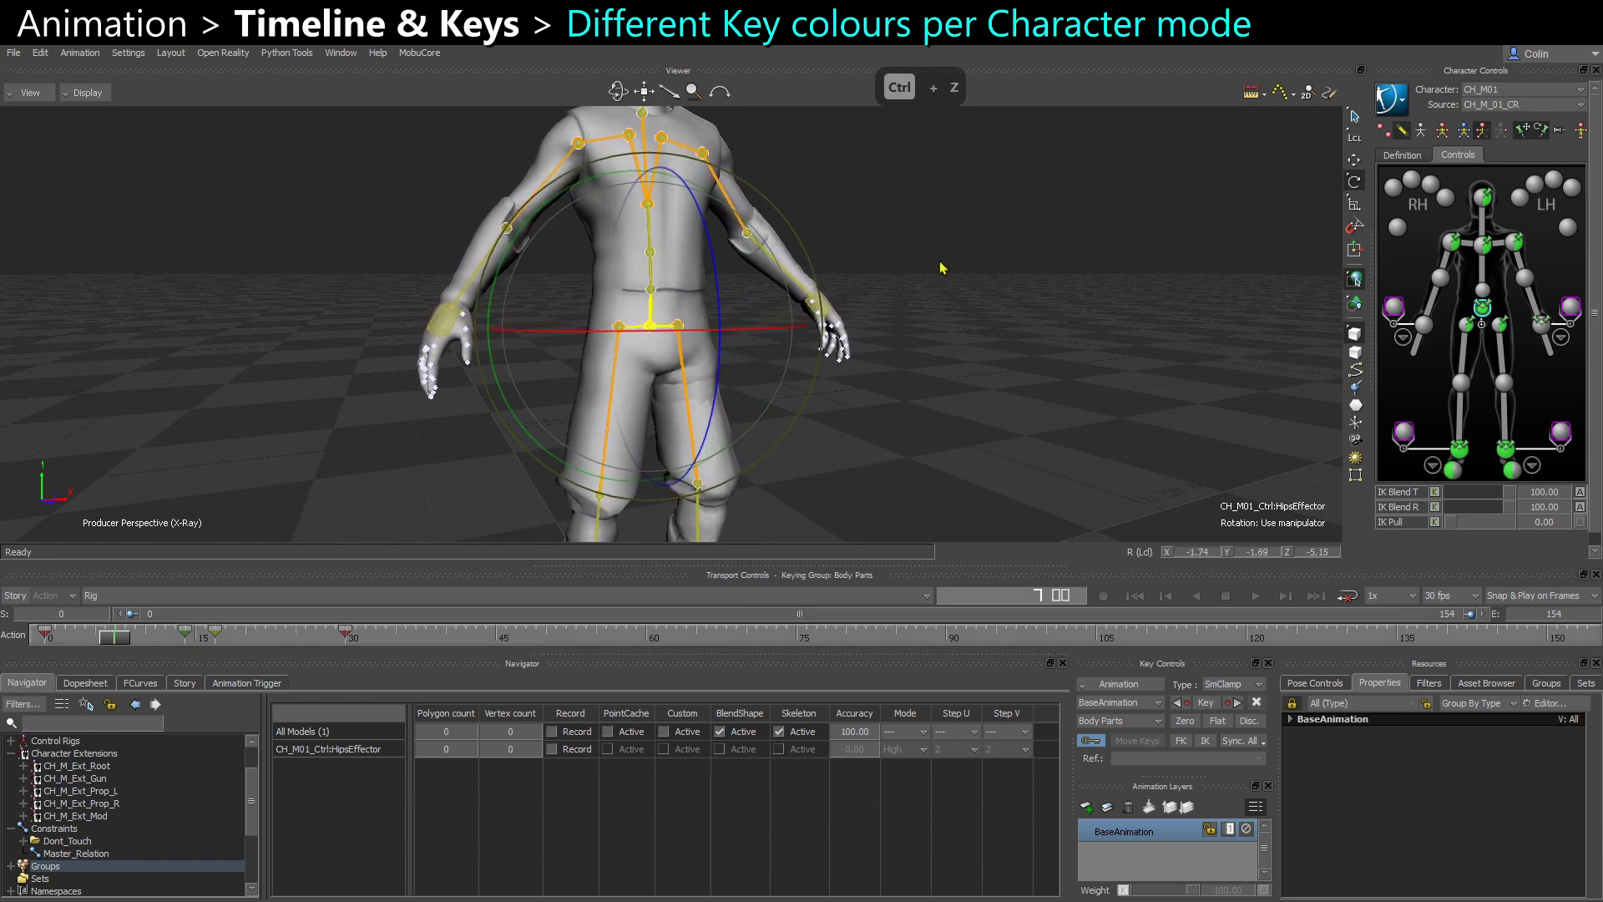
# - Turn off Auto Key, rotate the chest end effector at frame 7 and set a Body Parts key on it
pyautogui.click(1484, 245)
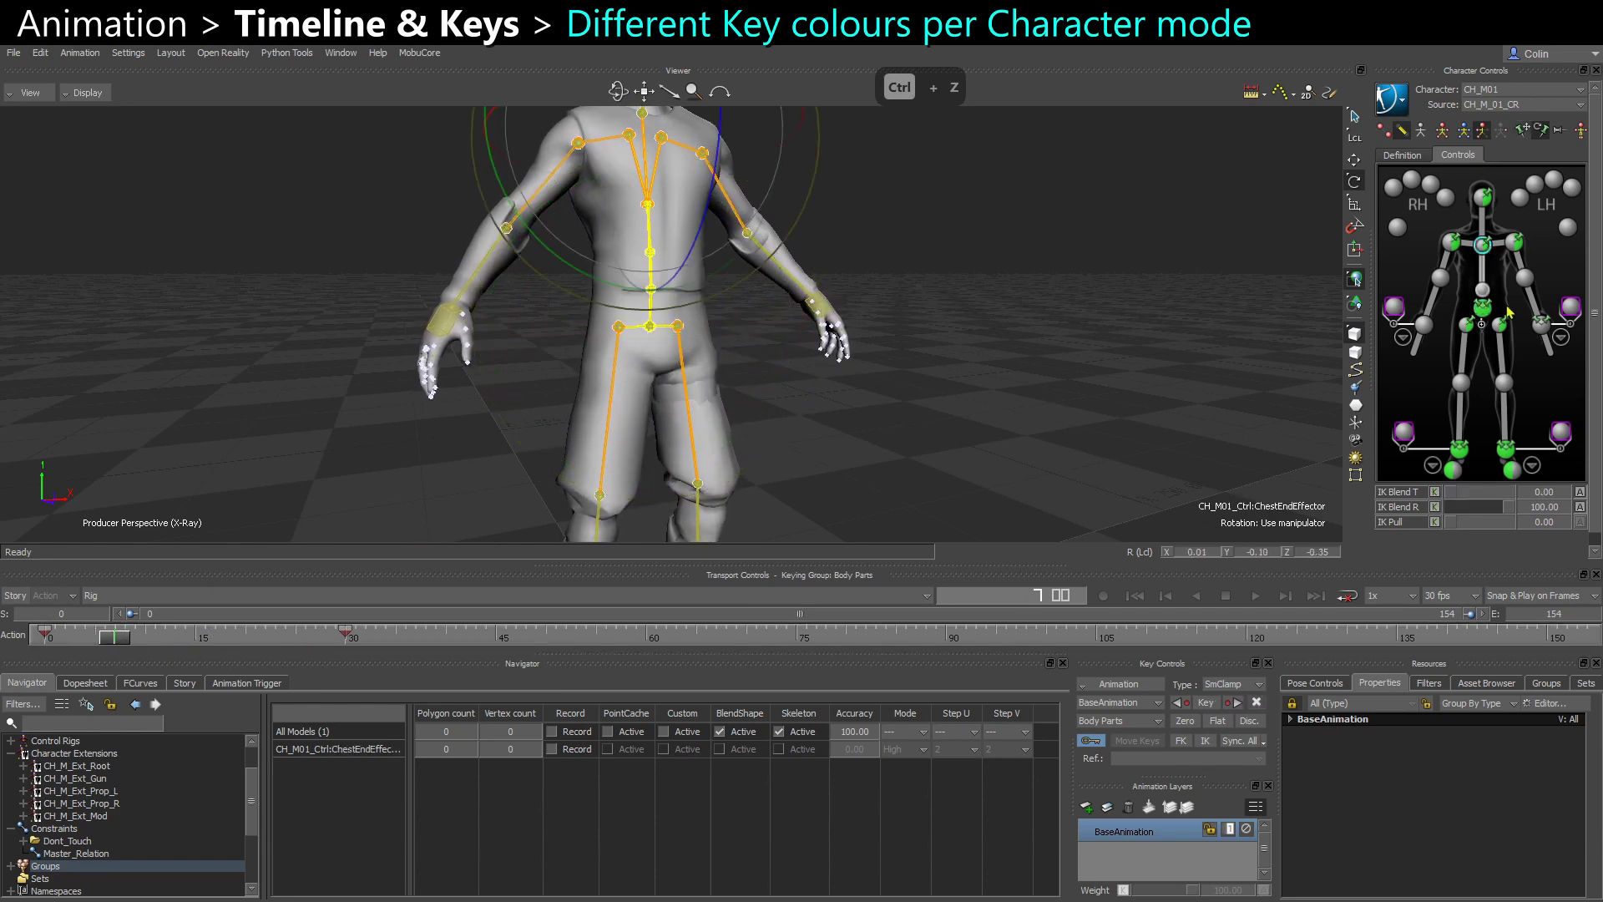
pyautogui.click(1104, 741)
pyautogui.press('q')
pyautogui.moveTo(635, 174); pyautogui.dragTo(636, 253)
pyautogui.press('s')
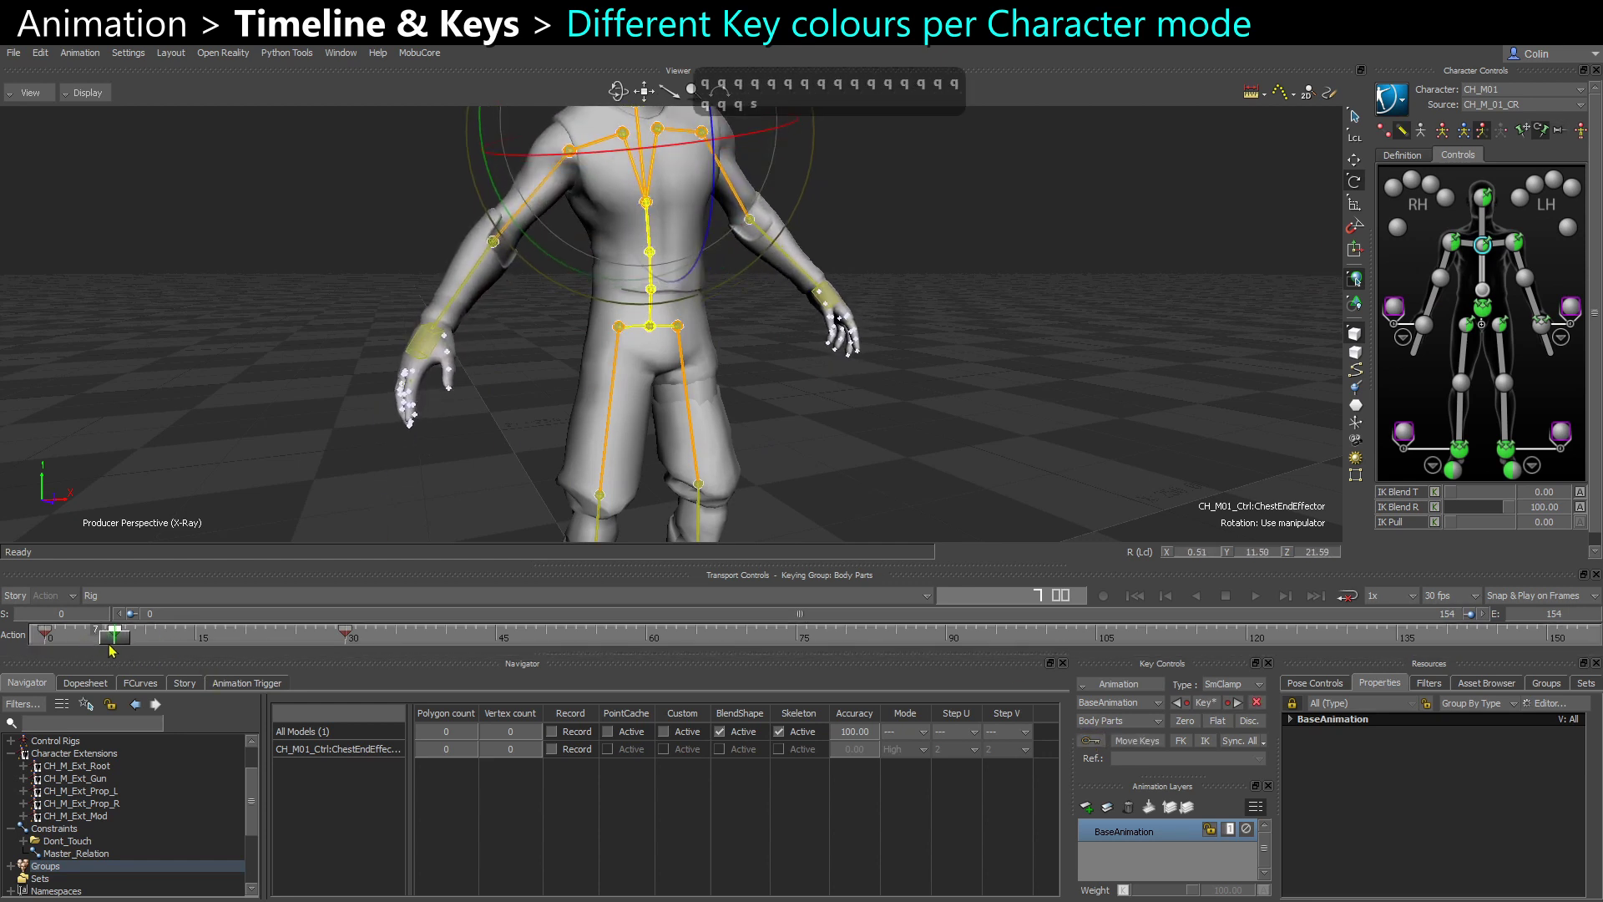
# - Move the time slider to frame 38 and switch the character's keying mode to Full Body
pyautogui.moveTo(113, 648); pyautogui.dragTo(184, 647)
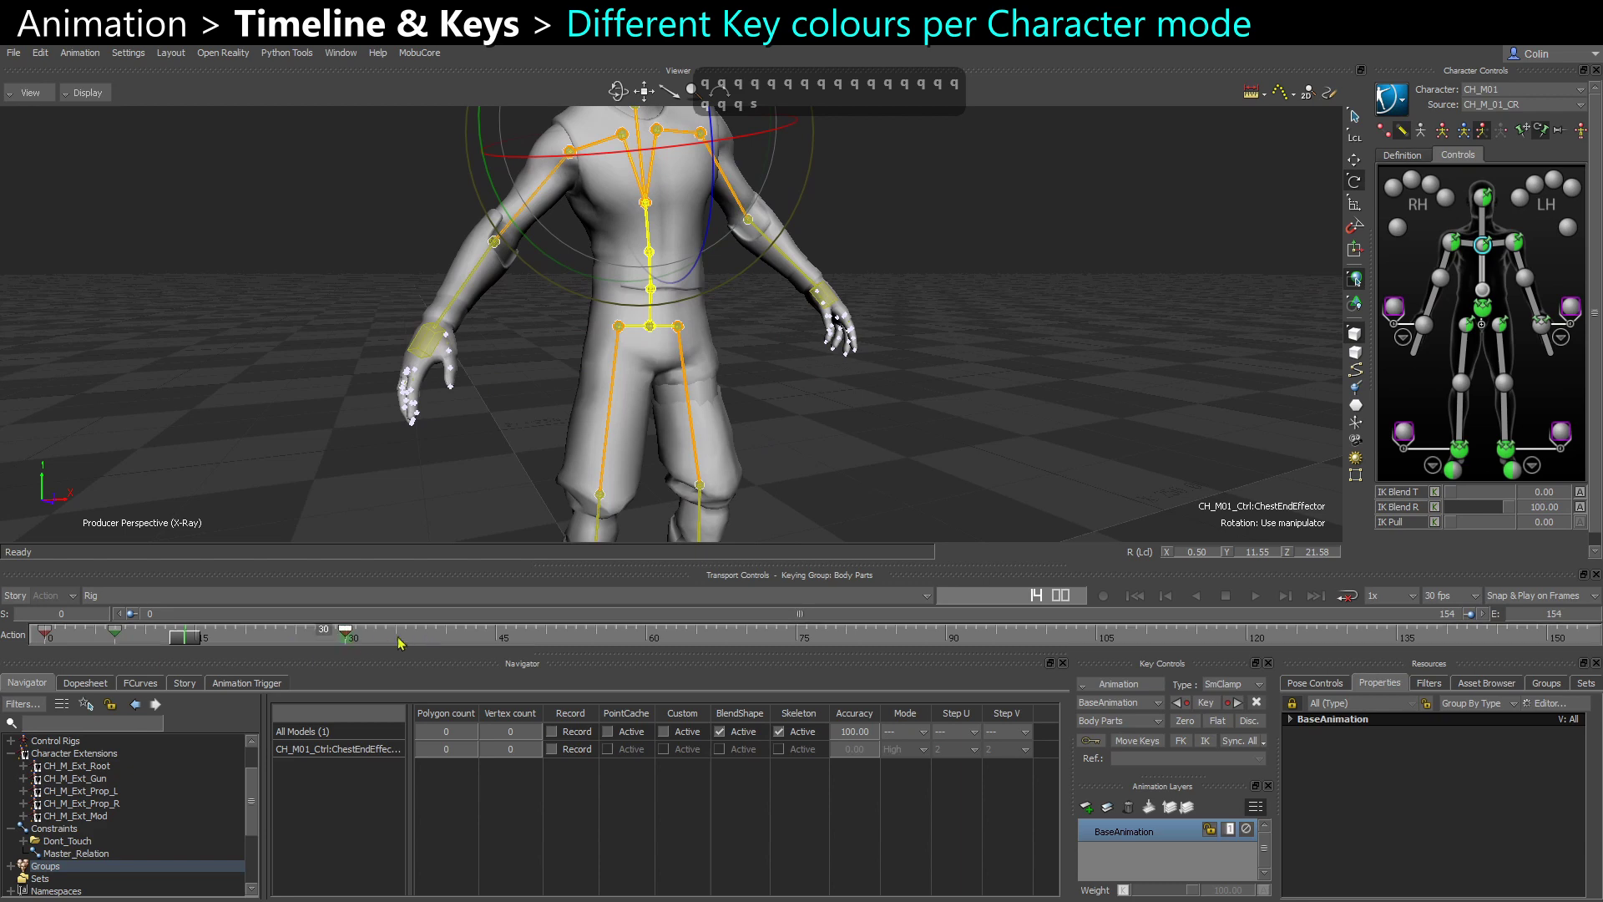
pyautogui.click(343, 642)
pyautogui.keyDown('ctrl'); pyautogui.keyDown('shift'); pyautogui.moveTo(1212, 251); pyautogui.dragTo(1178, 253); pyautogui.keyUp('shift'); pyautogui.keyUp('ctrl')
pyautogui.click(1442, 131)
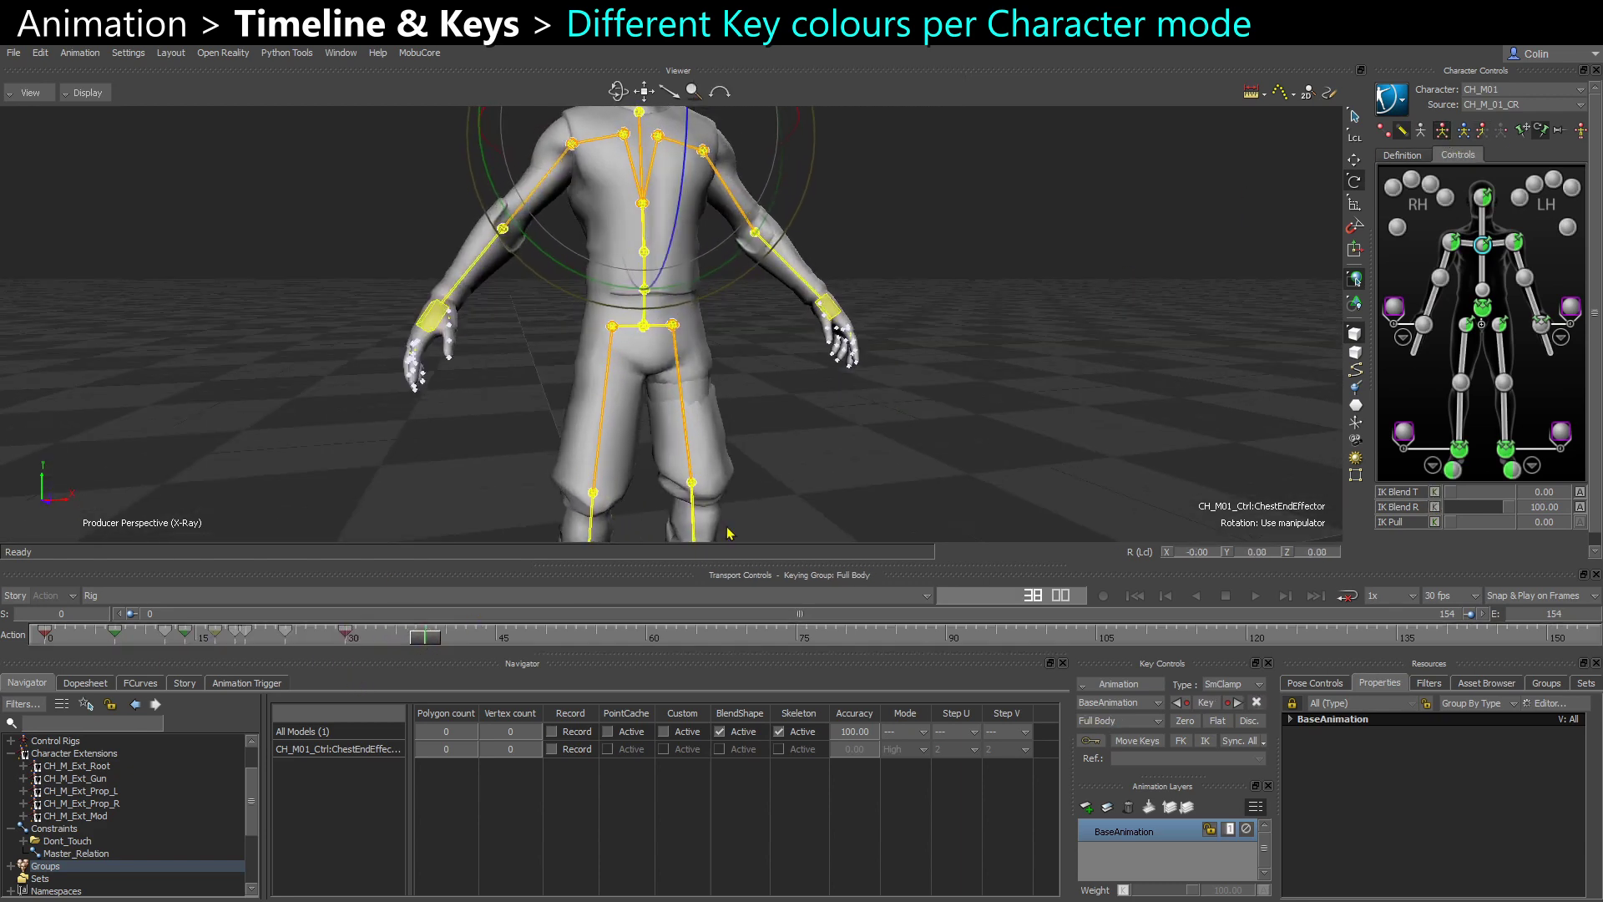
# - Raise the character's left arm out to the side by rotating LeftArm and set a Full Body key at frame 38
pyautogui.scroll(-3, 679, 310)
pyautogui.click(834, 409)
pyautogui.scroll(2, 746, 321)
pyautogui.click(771, 283)
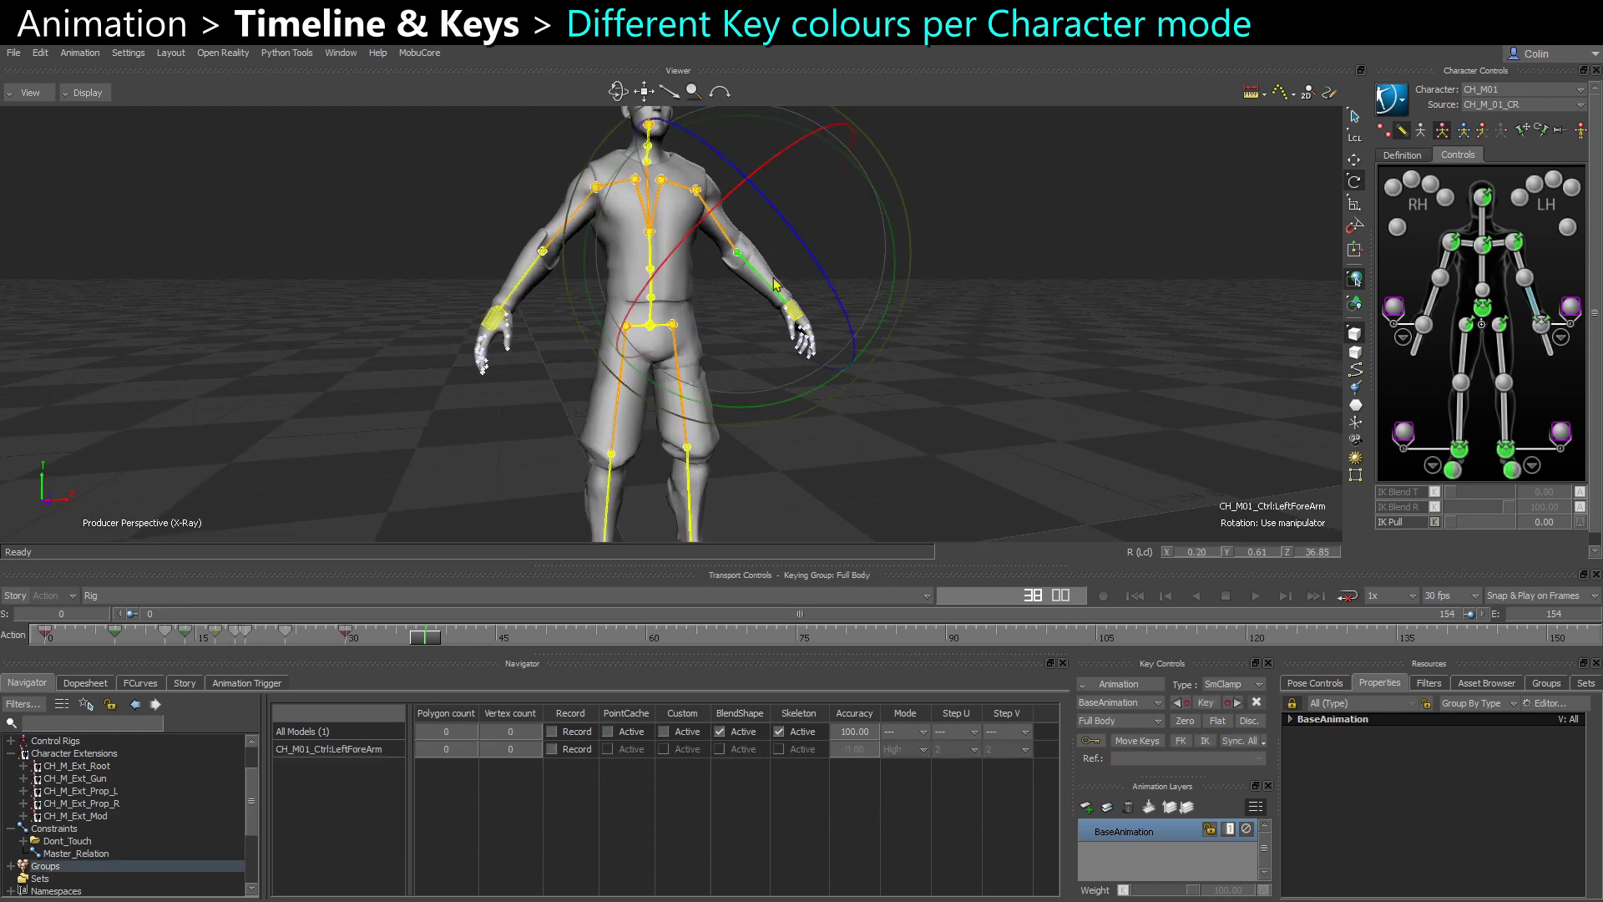
pyautogui.moveTo(698, 237); pyautogui.dragTo(745, 223)
pyautogui.press('e')
pyautogui.moveTo(707, 286); pyautogui.dragTo(633, 307)
pyautogui.press('q')
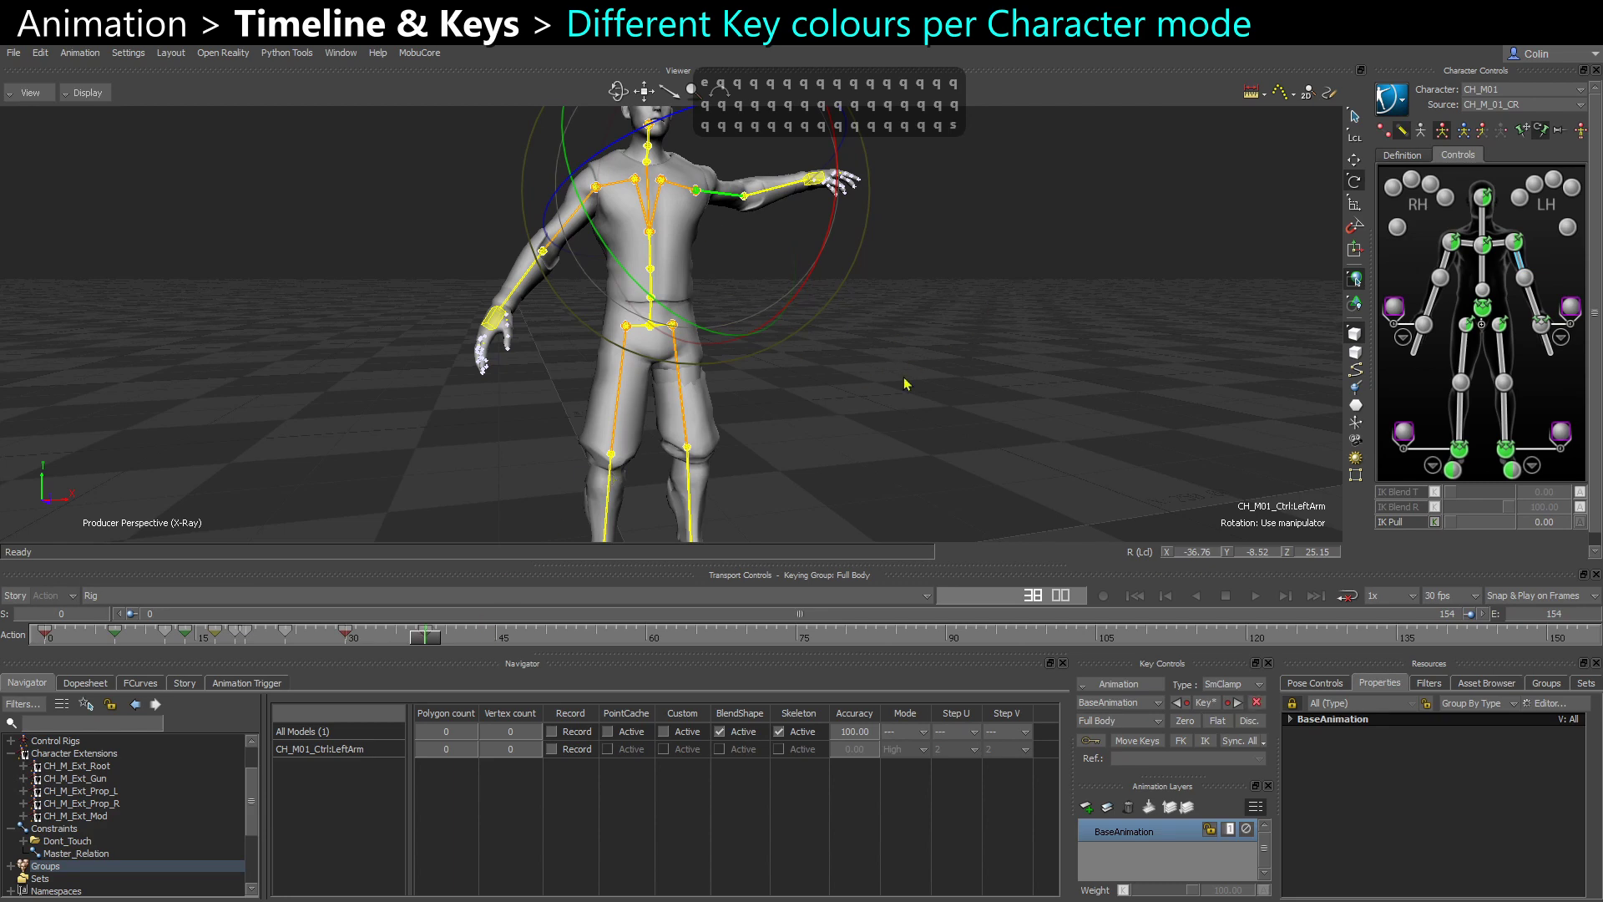
# - Select the hips effector and shift its Full Body key from frame 38 to 37 and back
pyautogui.click(1485, 308)
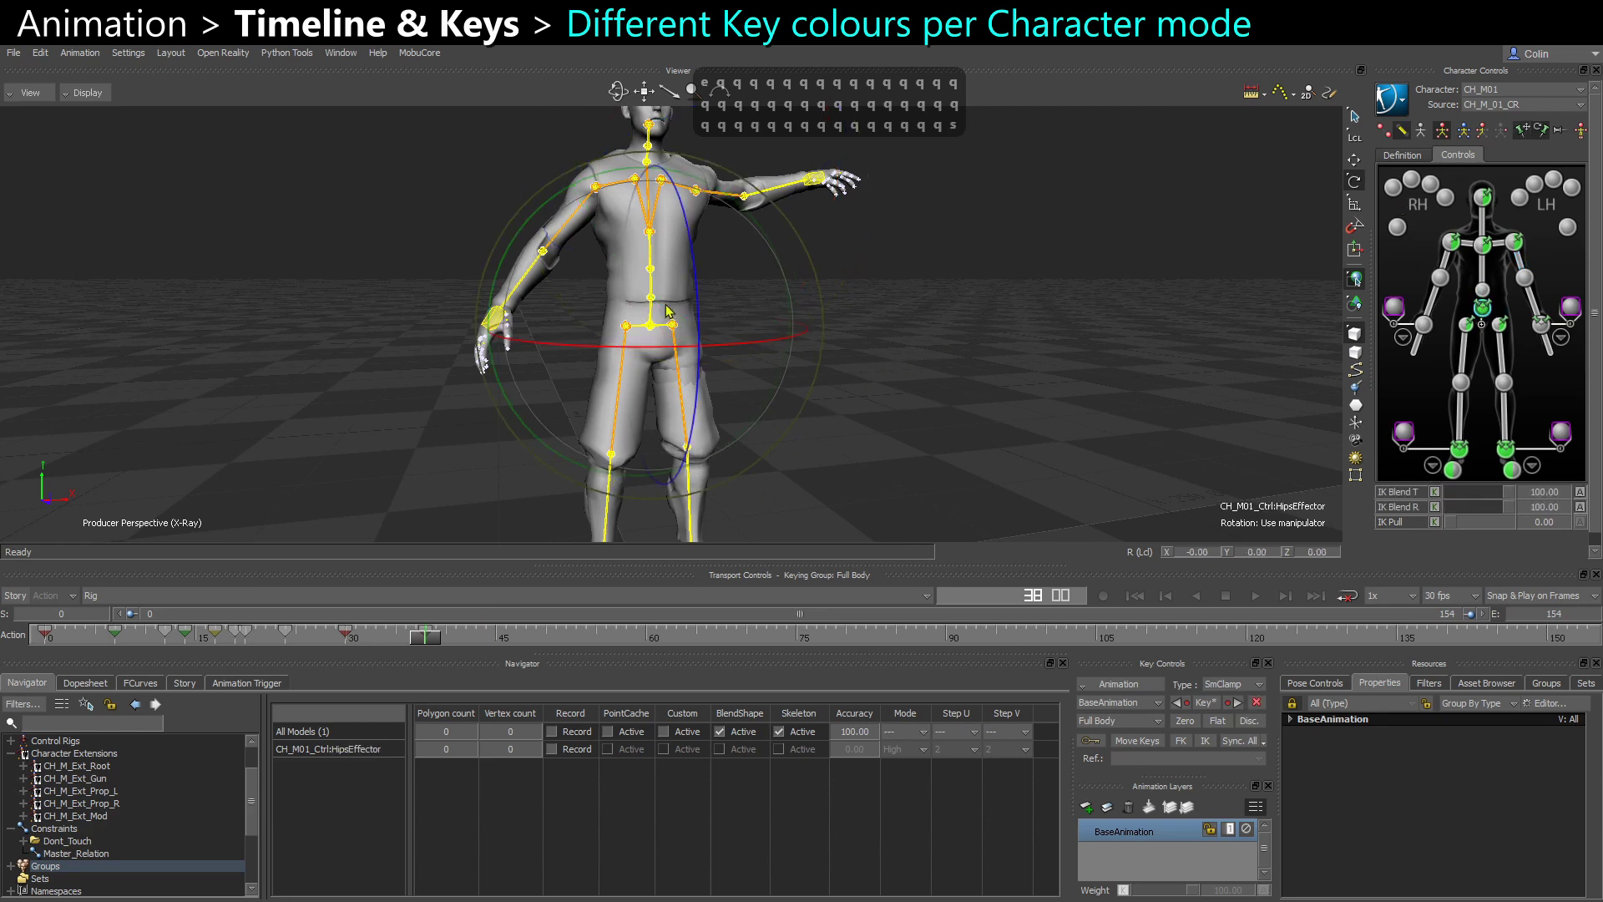
pyautogui.keyDown('alt'); pyautogui.moveTo(589, 440); pyautogui.dragTo(510, 546); pyautogui.keyUp('alt')
pyautogui.moveTo(425, 637)
pyautogui.mouseDown()
pyautogui.moveTo(484, 635)
pyautogui.moveTo(416, 635)
pyautogui.mouseUp()
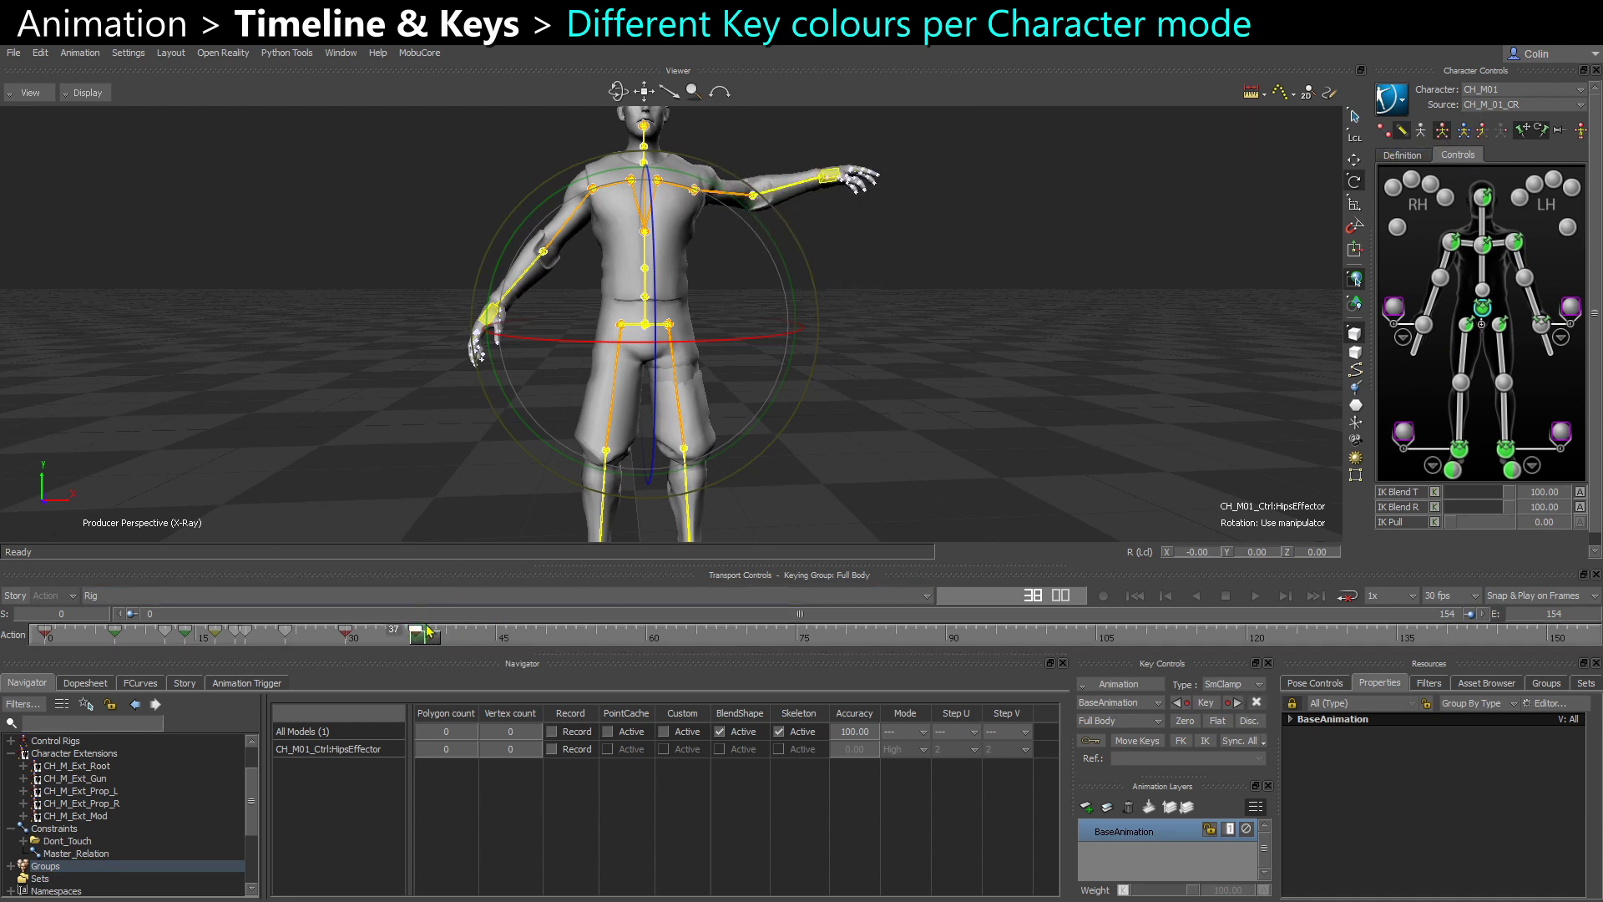
pyautogui.moveTo(420, 633)
pyautogui.mouseDown()
pyautogui.moveTo(510, 635)
pyautogui.moveTo(425, 633)
pyautogui.mouseUp()
# - Switch the keying mode to Body Parts, lower the hips effector slightly and key it at frame 38
pyautogui.press('v')
pyautogui.press('v')
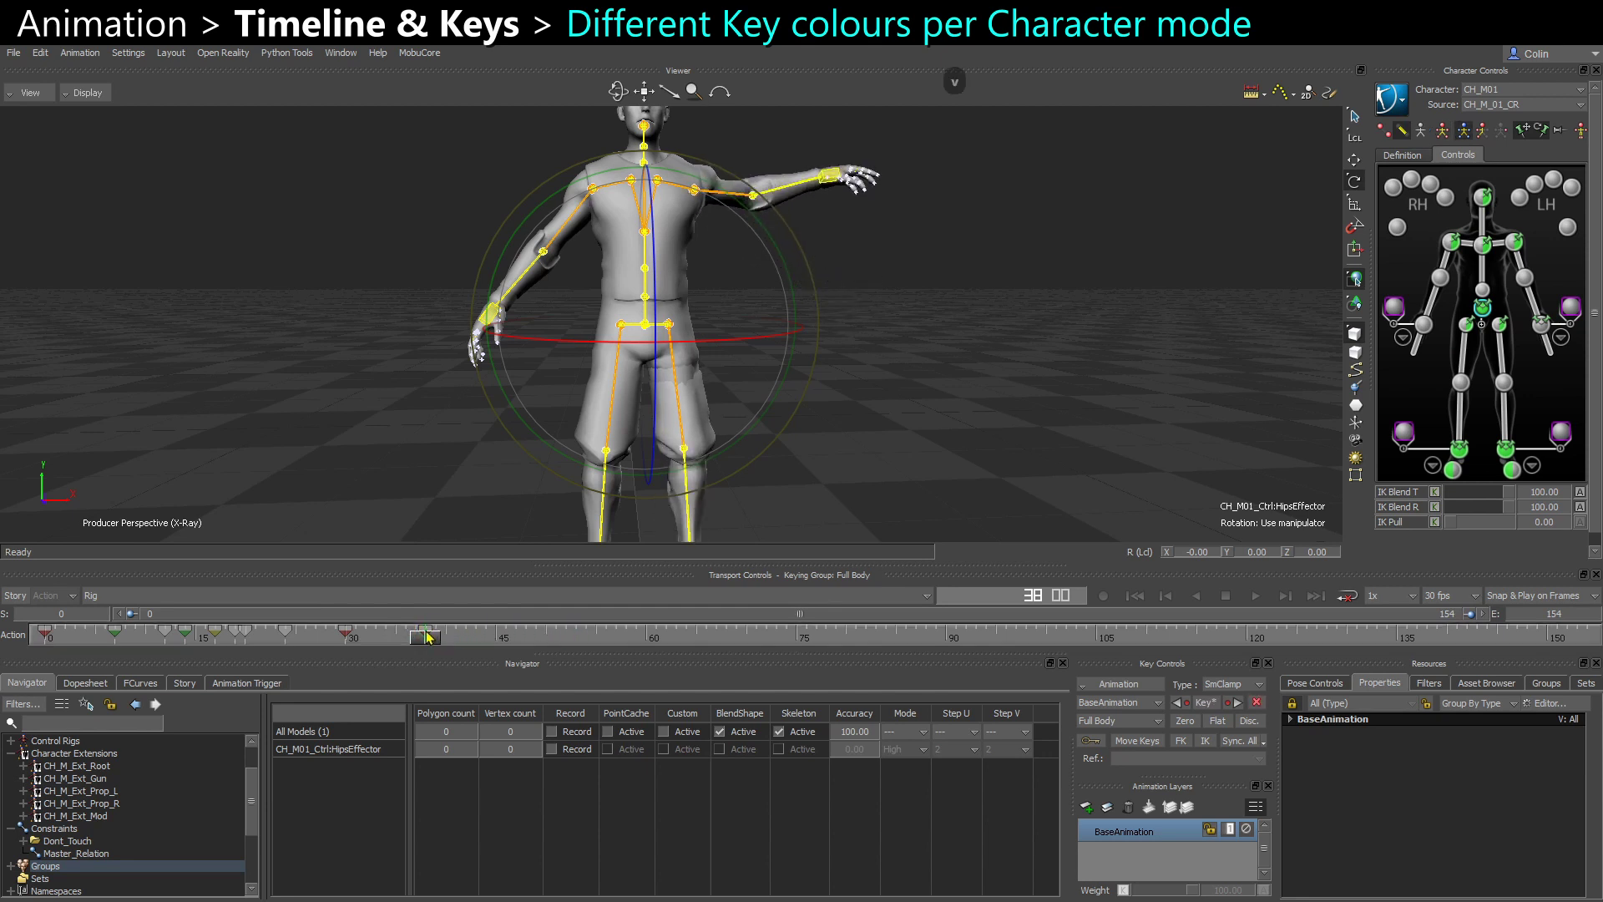
pyautogui.press('w')
pyautogui.moveTo(647, 328)
pyautogui.mouseDown()
pyautogui.moveTo(627, 363)
pyautogui.moveTo(654, 355)
pyautogui.mouseUp()
pyautogui.press('s')
# - Move the hips effector's key from frame 38 to 48 and select LeftForeArm to compare its key at frame 38
pyautogui.moveTo(428, 635); pyautogui.dragTo(526, 639)
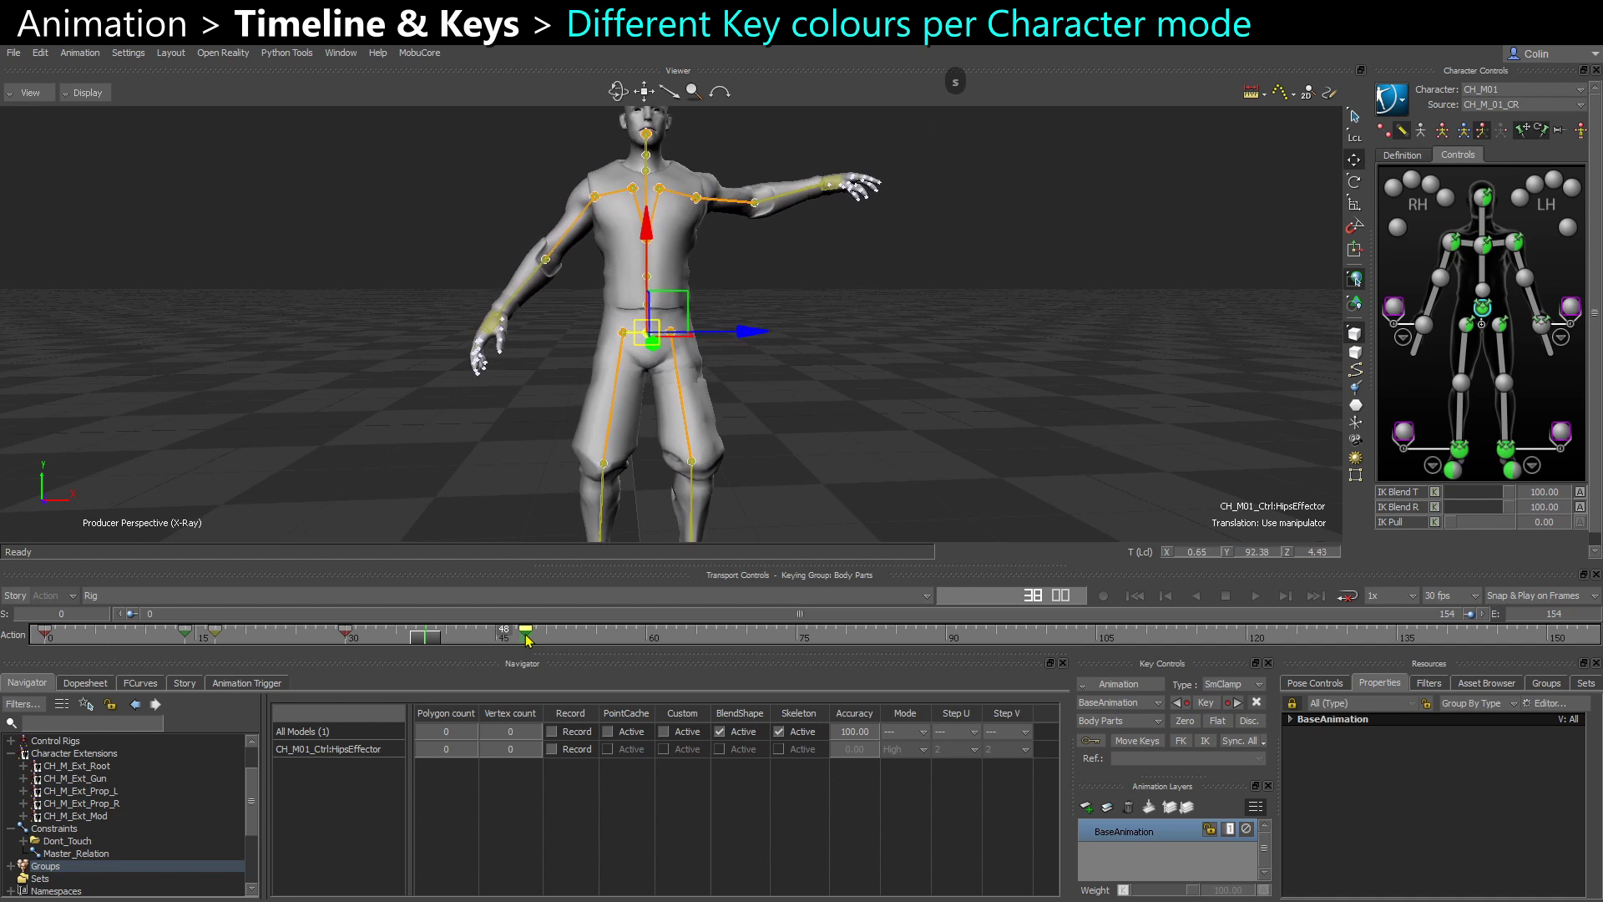
pyautogui.click(755, 202)
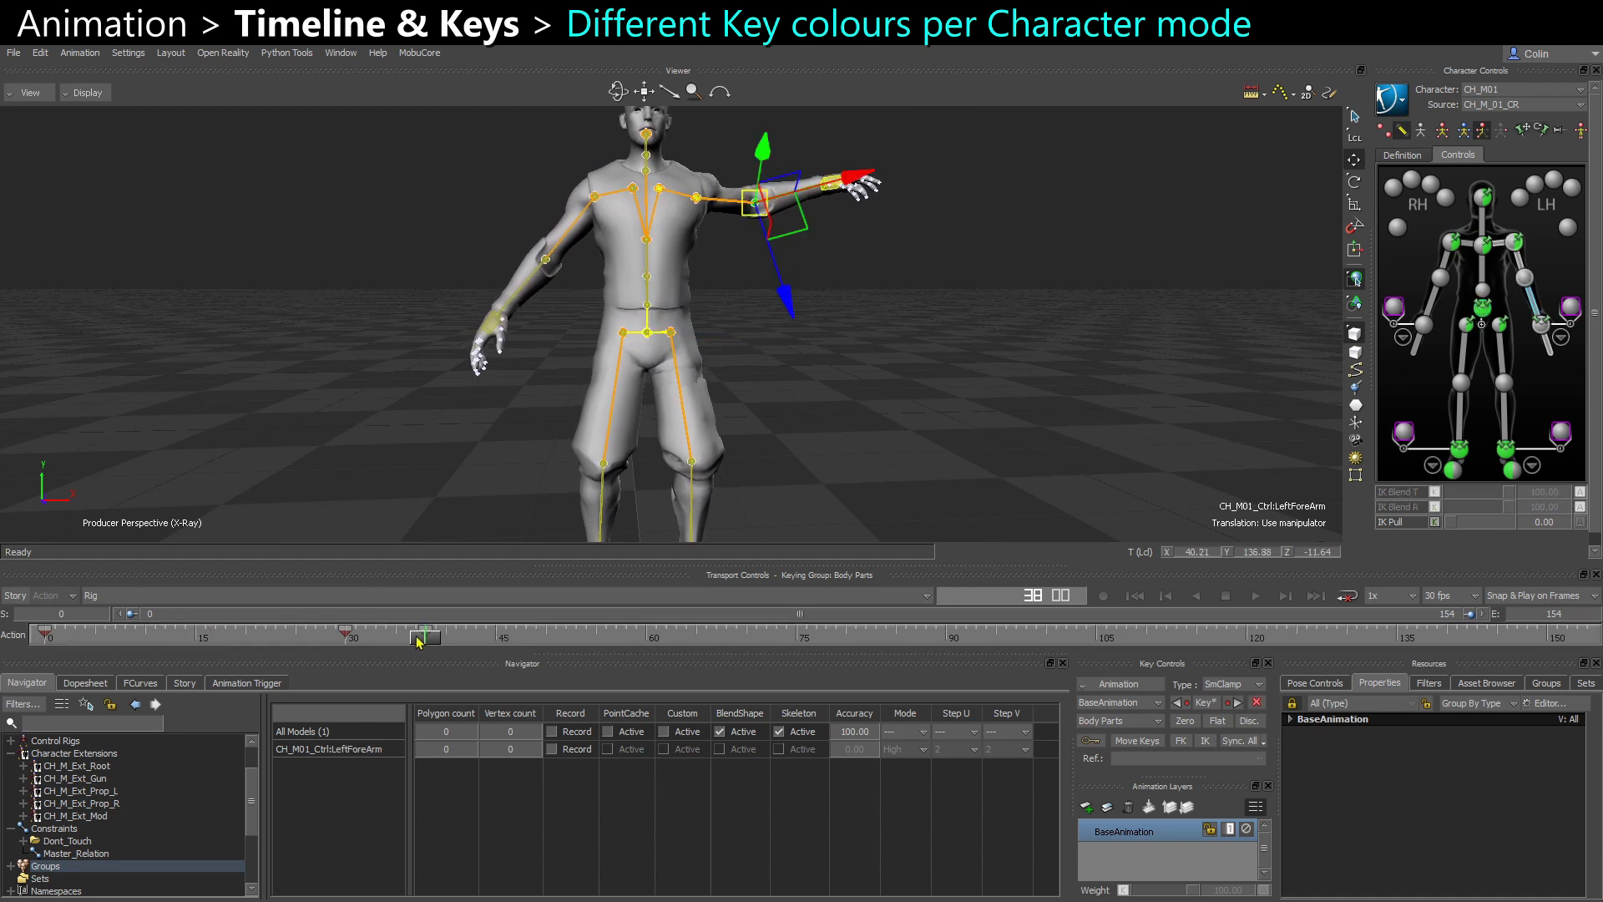
pyautogui.moveTo(430, 628); pyautogui.dragTo(430, 628)
# - Select Root_CTL, turn on Auto Key and turn off Root_CTL's Visibility property
pyautogui.click(960, 414)
pyautogui.keyDown('ctrl'); pyautogui.keyDown('shift'); pyautogui.moveTo(960, 414); pyautogui.dragTo(750, 393); pyautogui.keyUp('shift'); pyautogui.keyUp('ctrl')
pyautogui.click(677, 459)
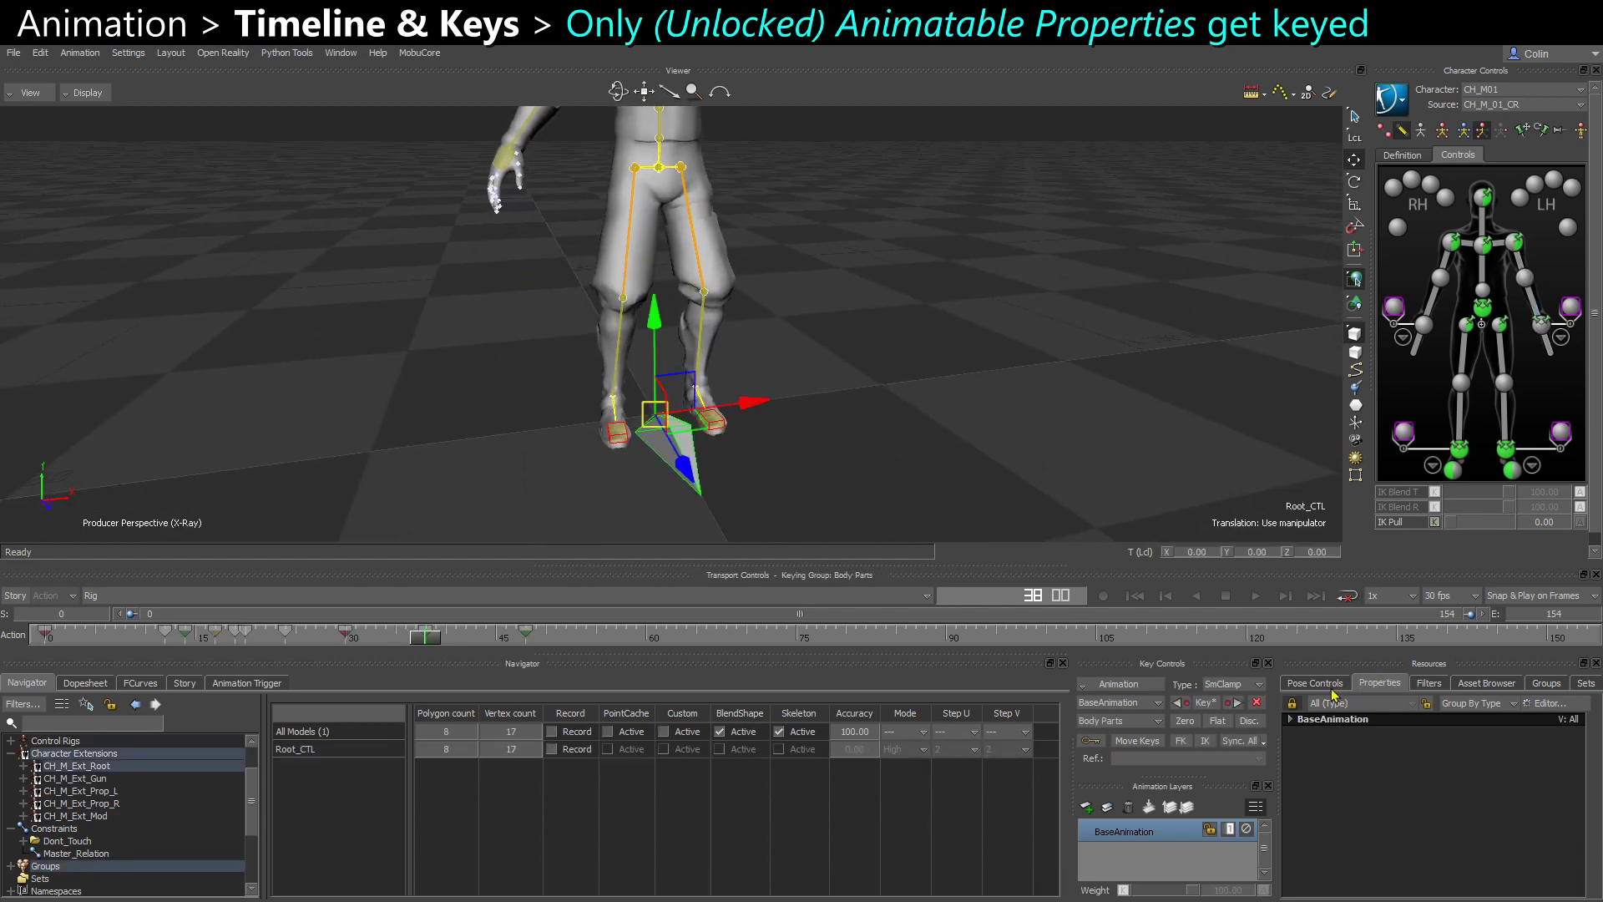
pyautogui.scroll(1, 1406, 780)
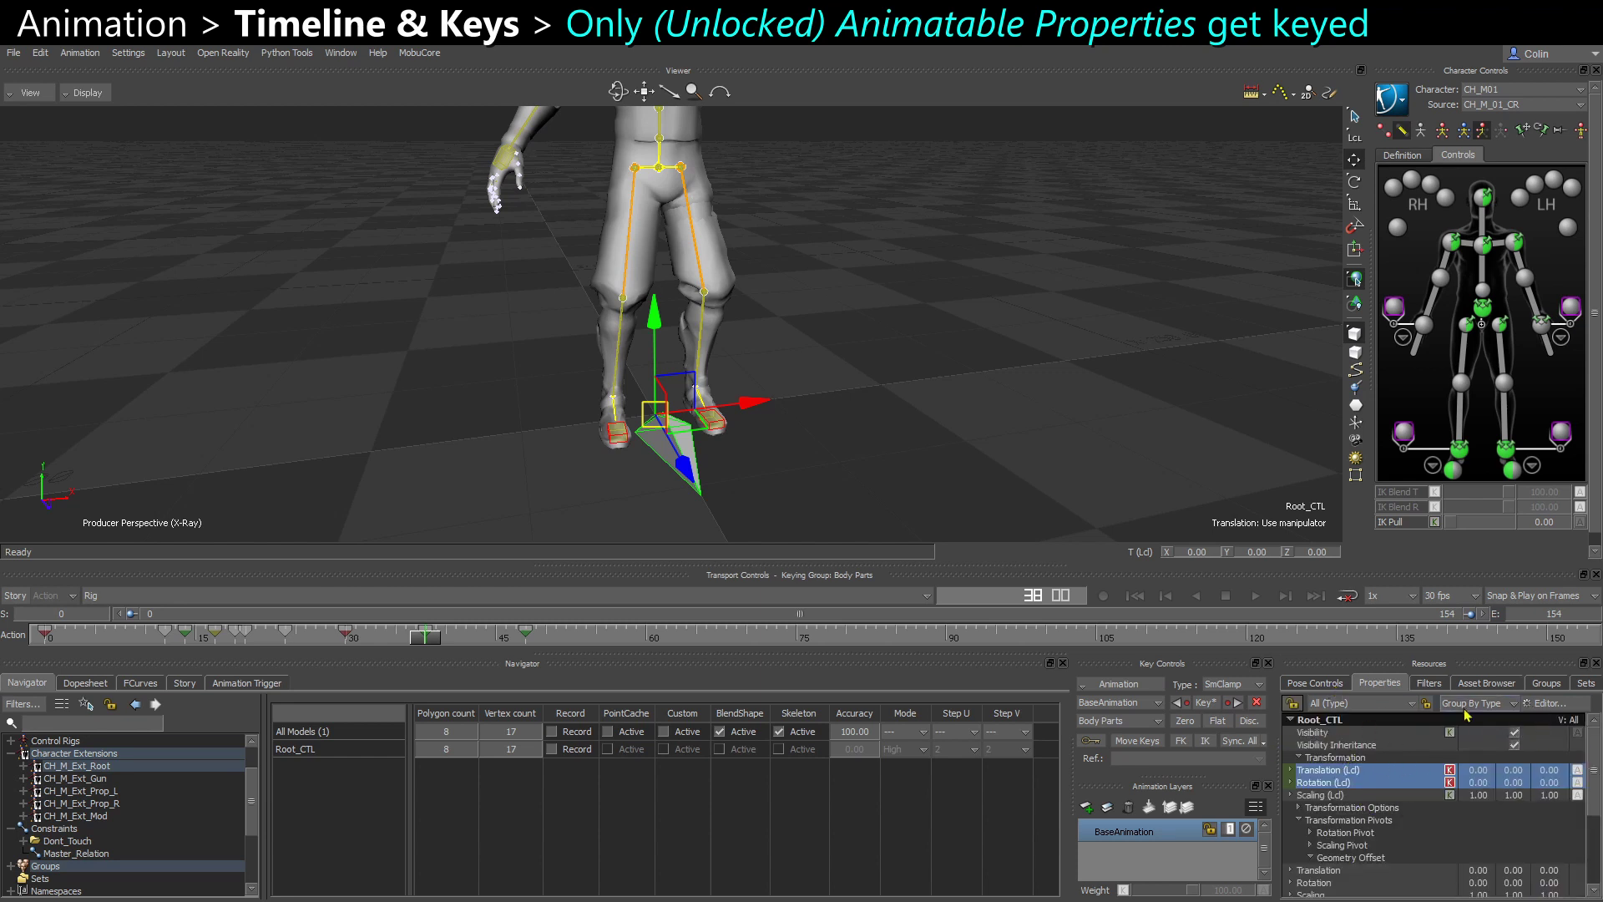
pyautogui.click(1093, 741)
pyautogui.click(1515, 735)
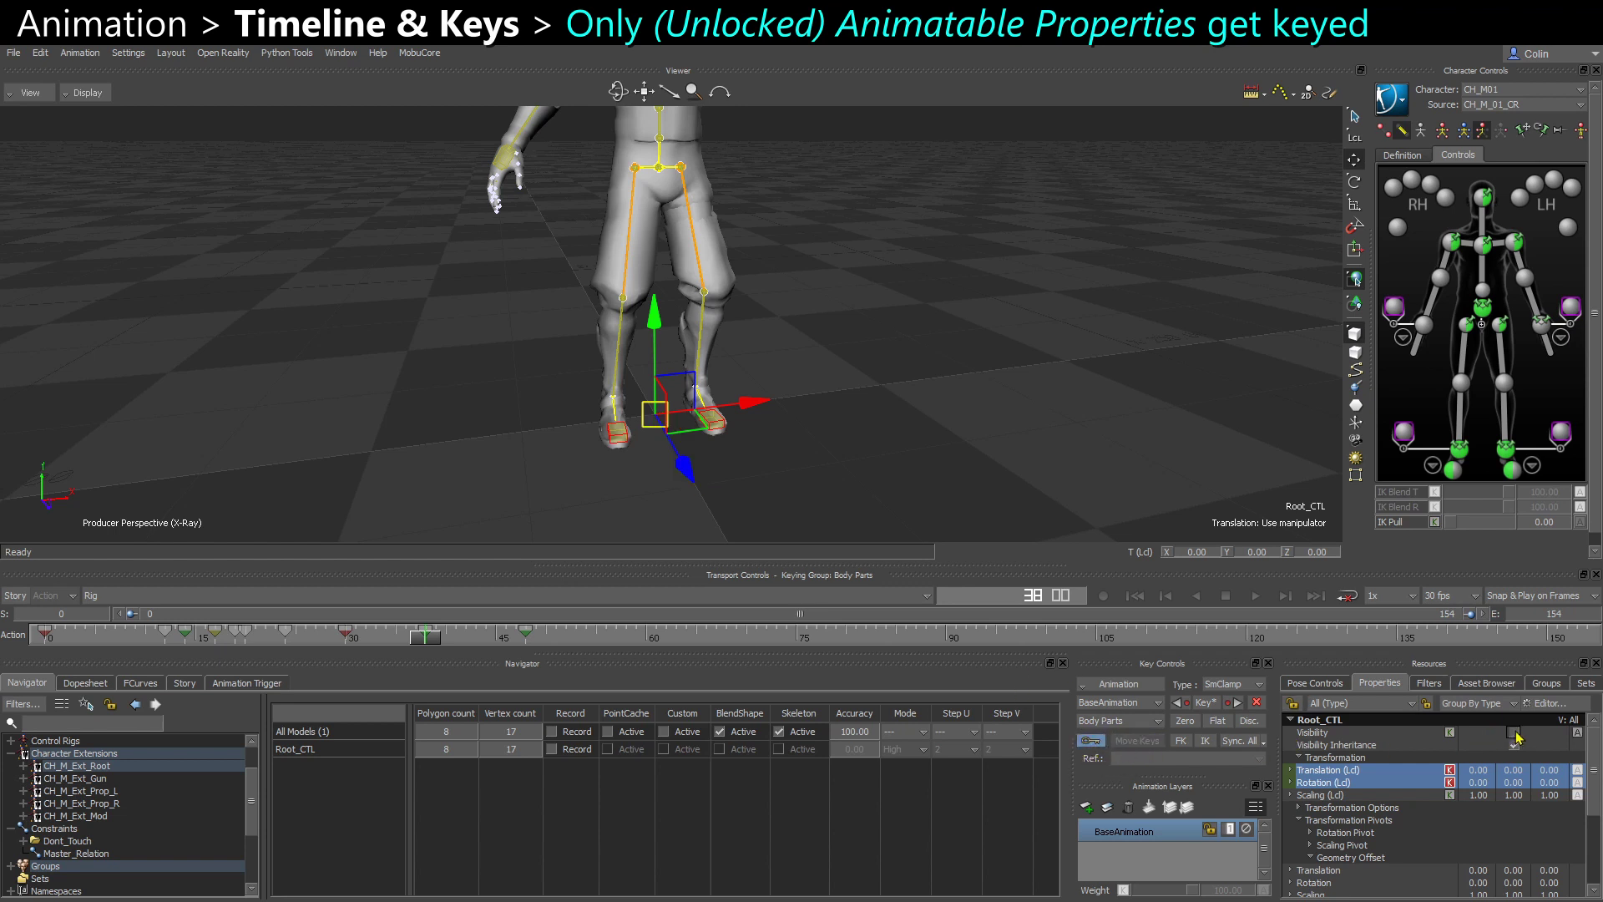
# - Turn Root_CTL's Visibility back on, highlight that property, and turn it off again further along the timeline past frame 66
pyautogui.click(1514, 735)
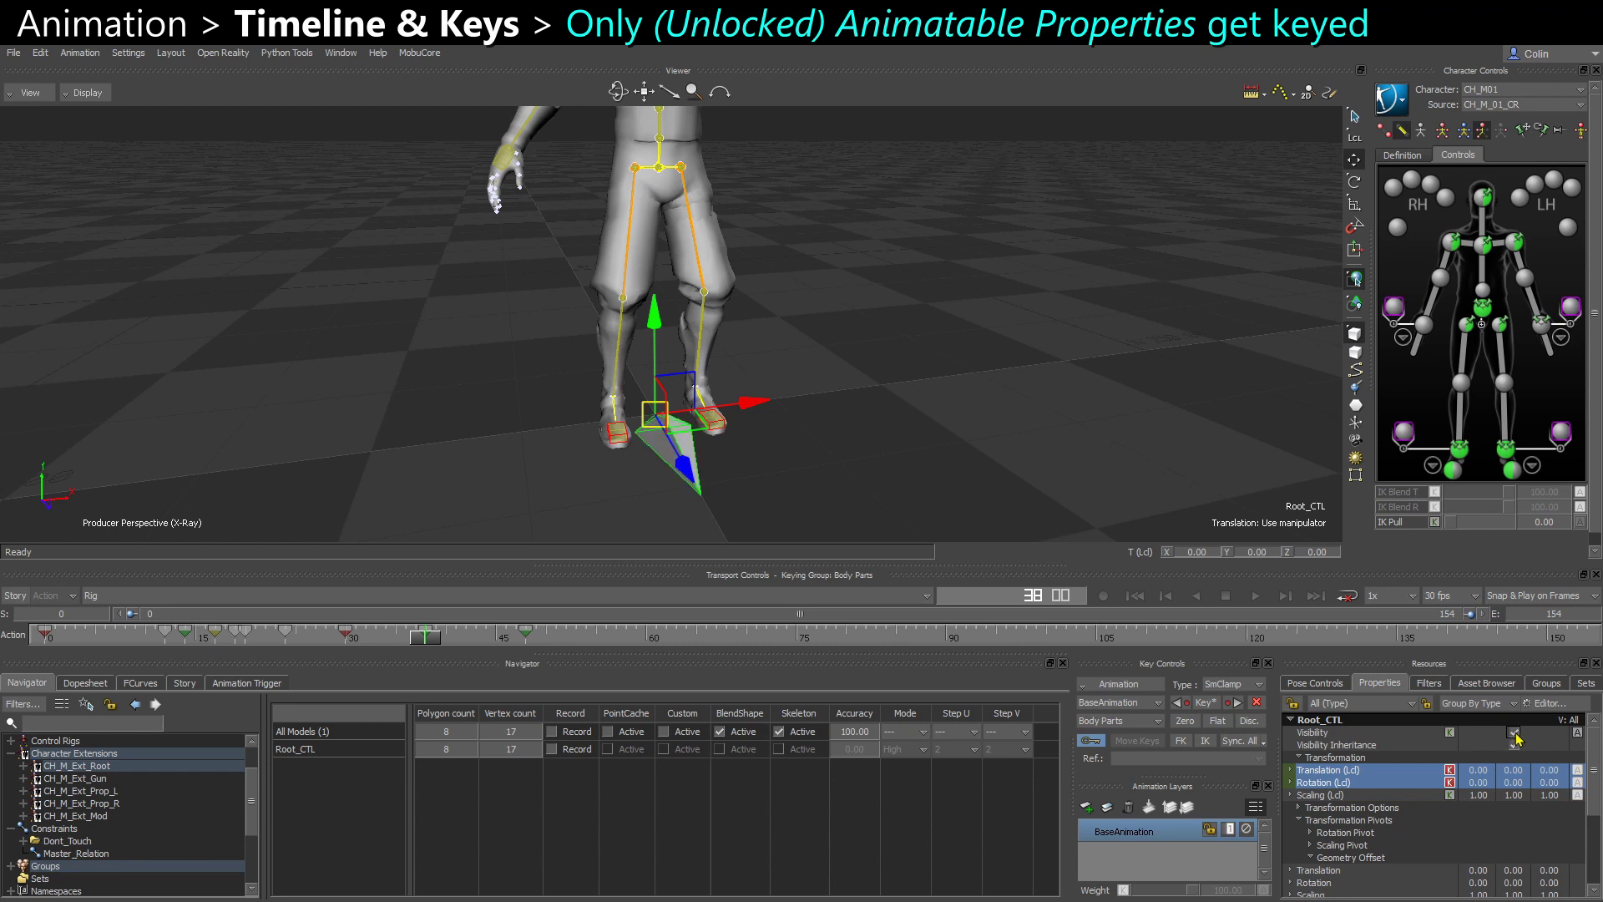
pyautogui.click(1310, 733)
pyautogui.click(707, 636)
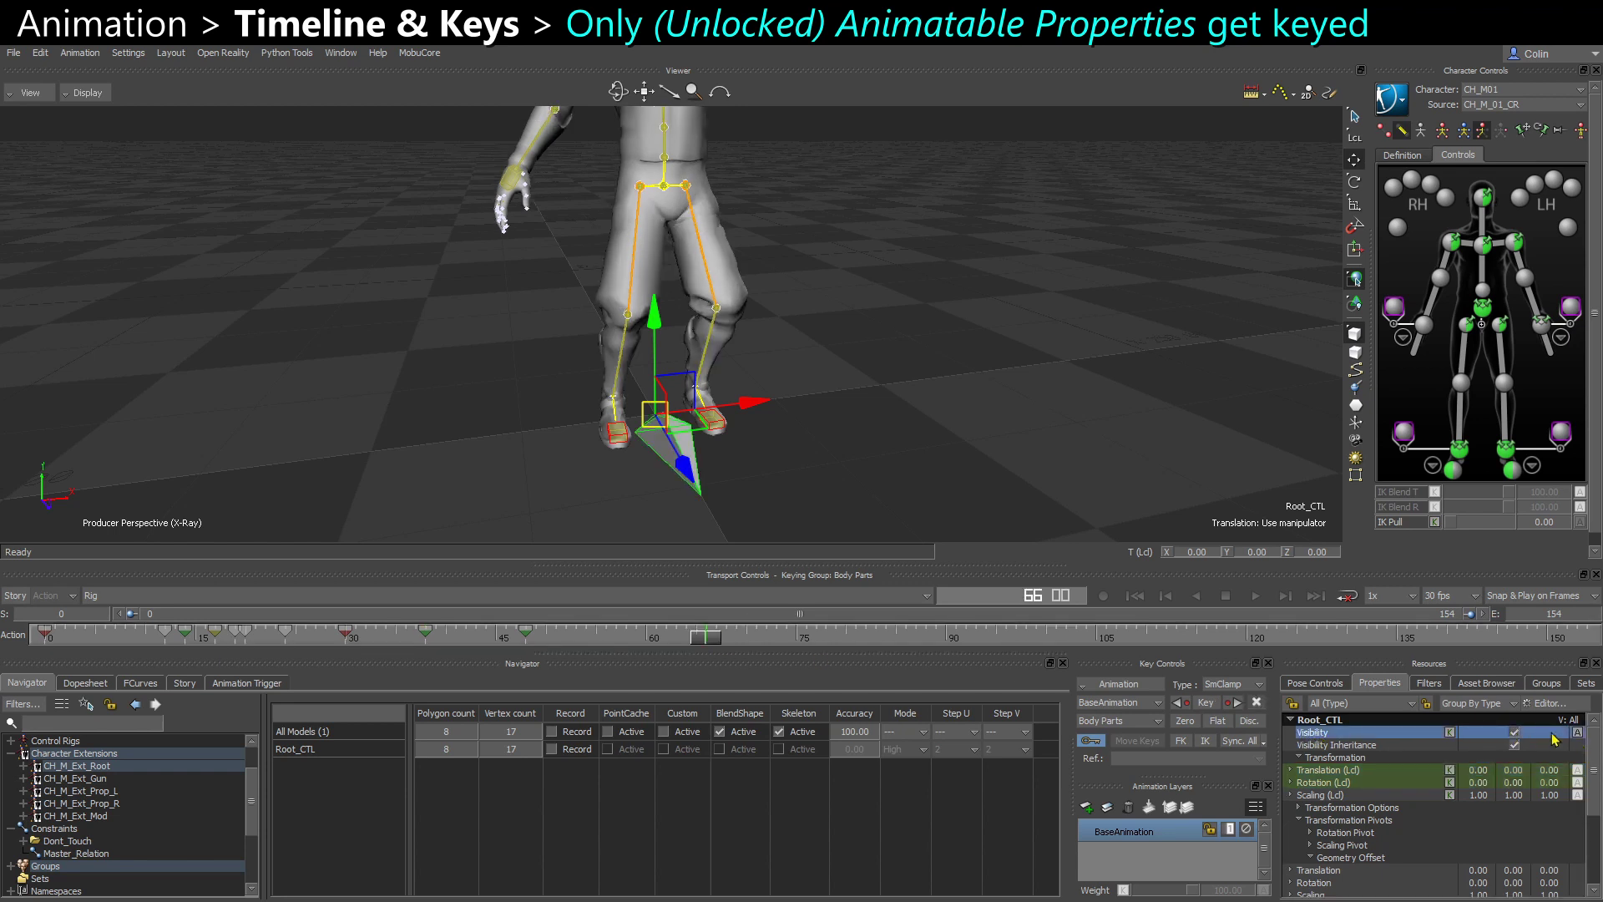
pyautogui.click(1515, 733)
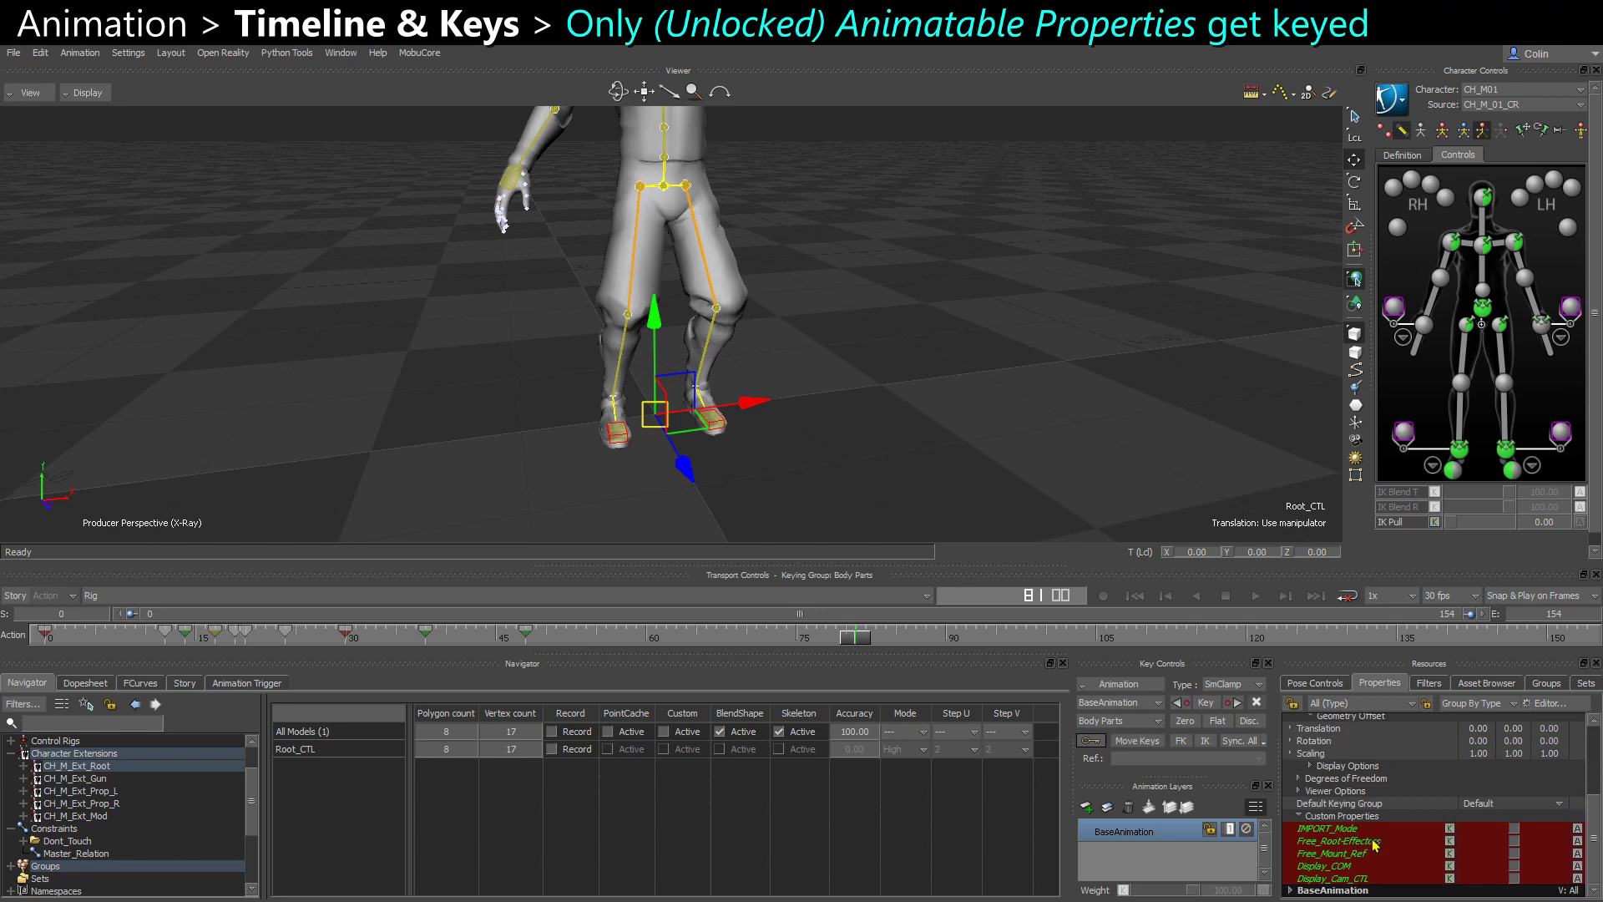
# - Select Root_CTL's custom properties from IMPORT_Mode through Display_Cam_CTL
pyautogui.click(1354, 830)
pyautogui.keyDown('shift'); pyautogui.click(1375, 880); pyautogui.keyUp('shift')
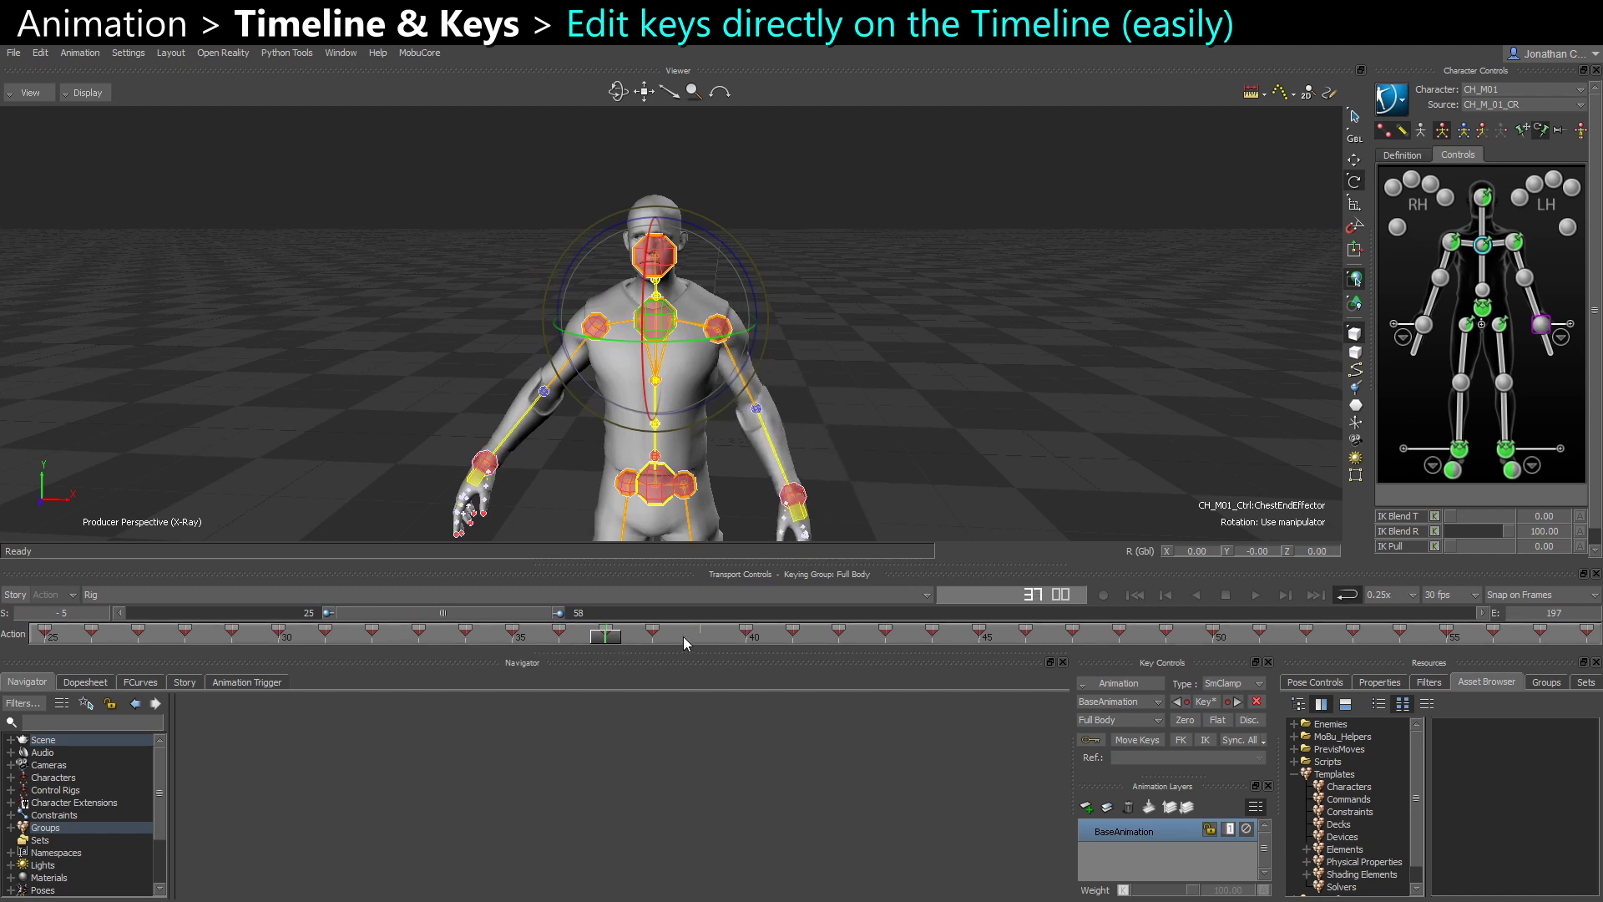
# - Select the timeline keys from frame 40 to 59, scrub to frame 32, and delete the selected keys
pyautogui.moveTo(1559, 643); pyautogui.dragTo(1595, 641)
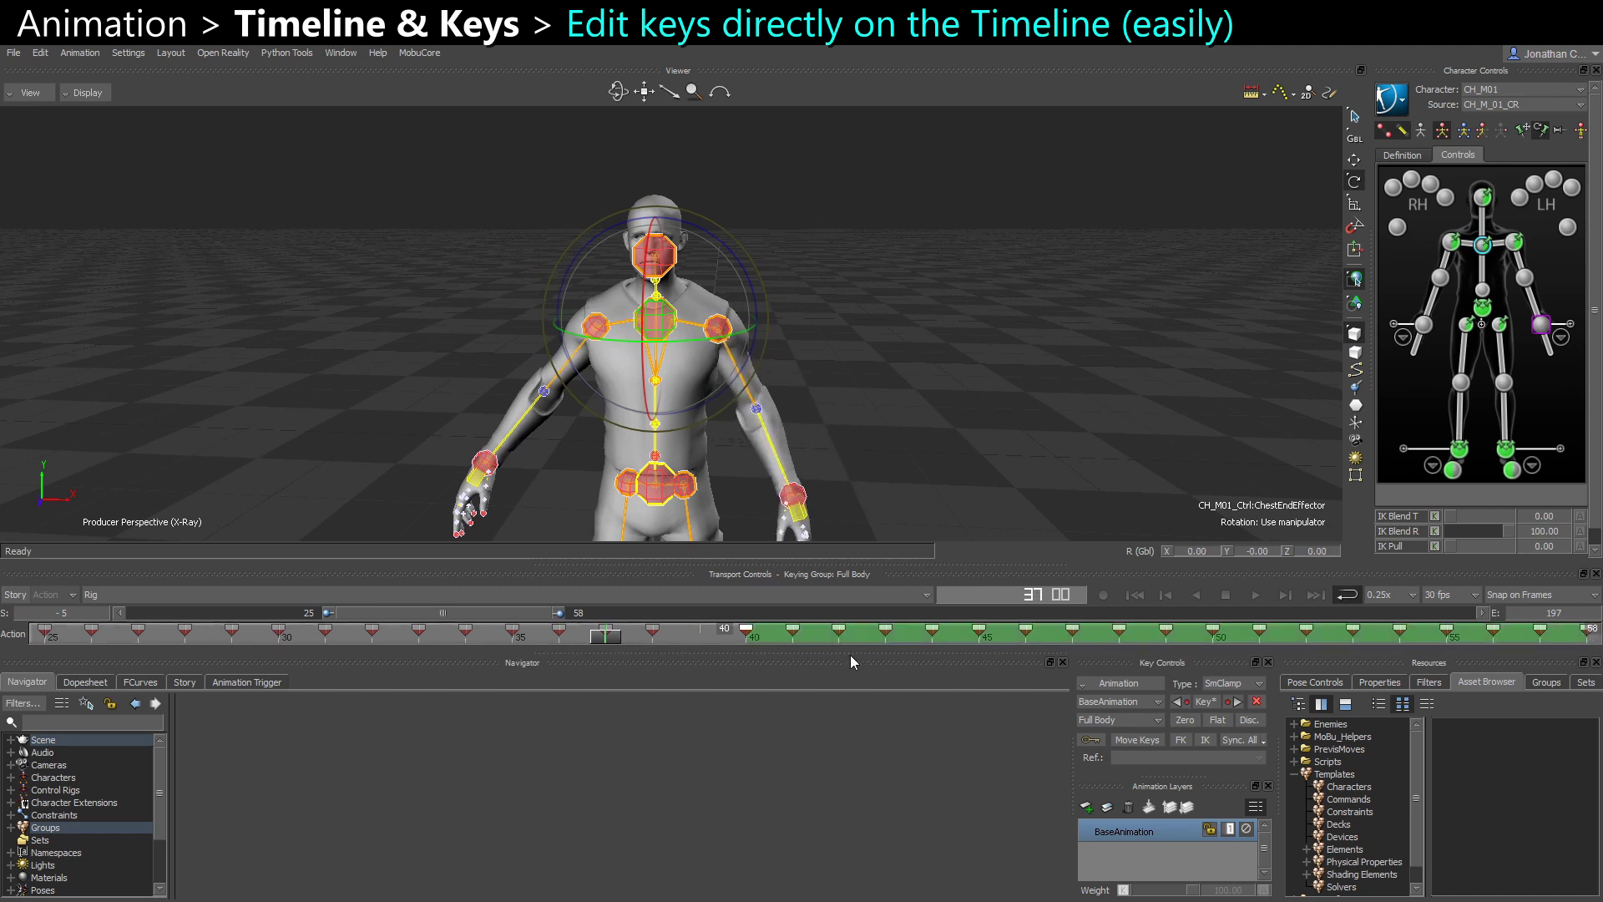
pyautogui.moveTo(609, 644); pyautogui.dragTo(372, 637)
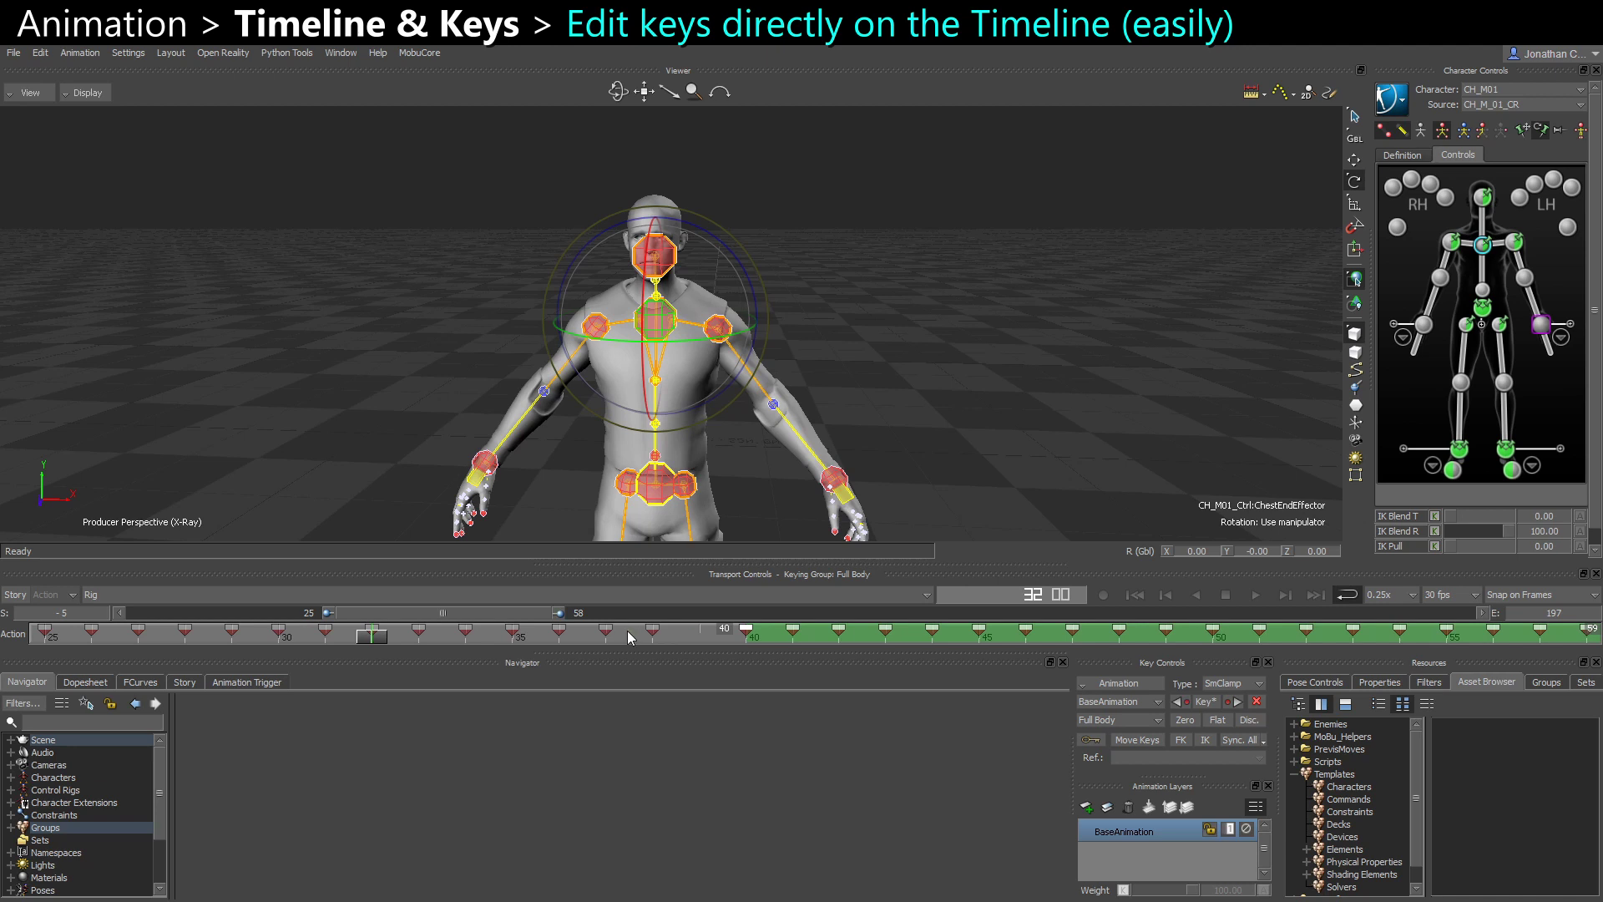
pyautogui.press('Delete')
# - Select the remaining timeline keys between frames 25 and 38
pyautogui.keyDown('shift'); pyautogui.moveTo(742, 635); pyautogui.dragTo(33, 633); pyautogui.keyUp('shift')
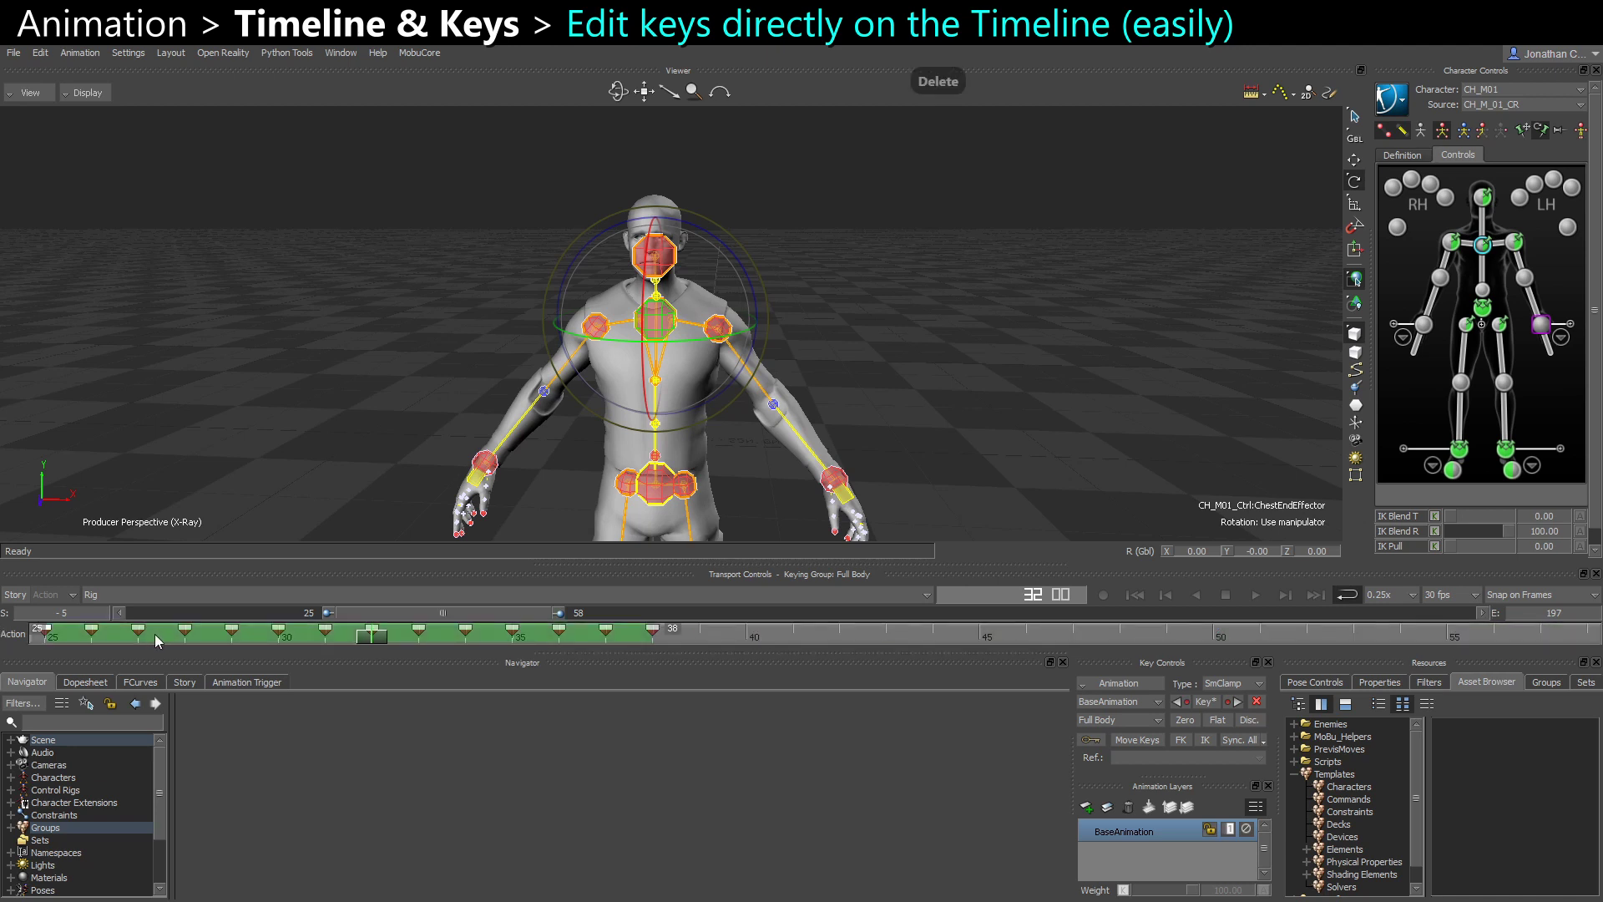